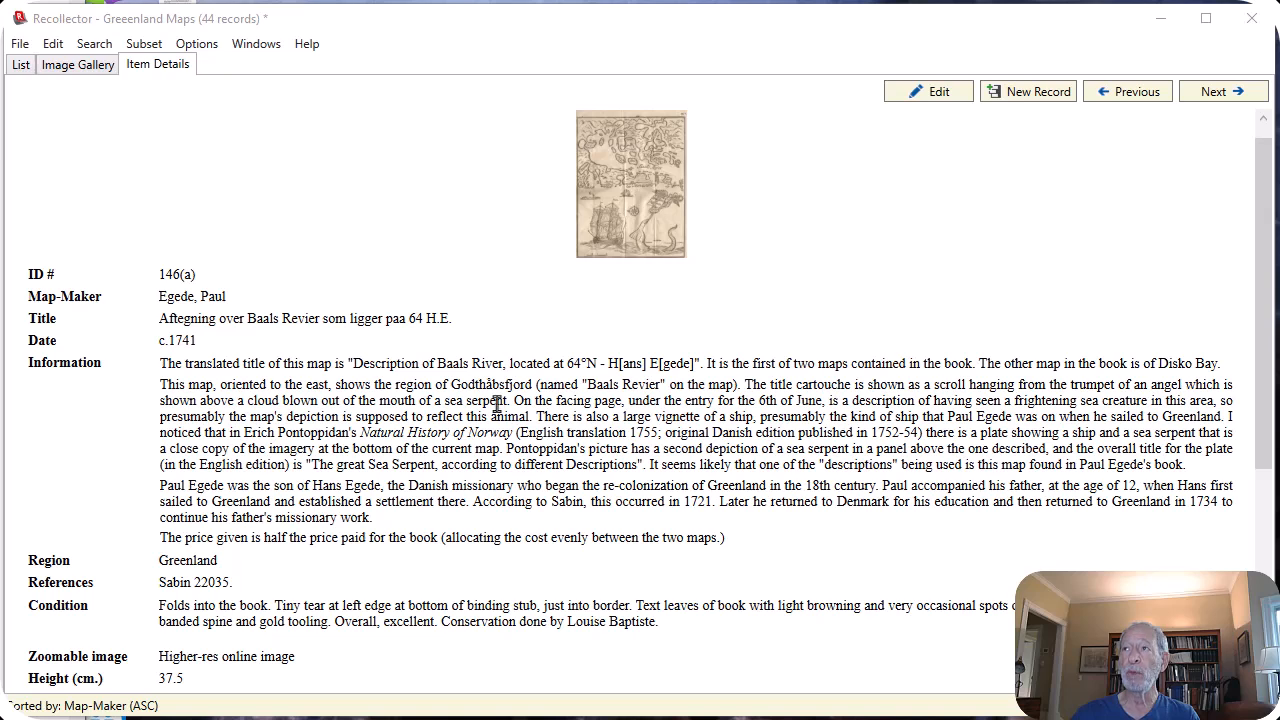
Start a W-type full web URL special hyperlink on the "Higher-res online image" text in record 146(a)'s Zoomable image field.
left_click(935, 92)
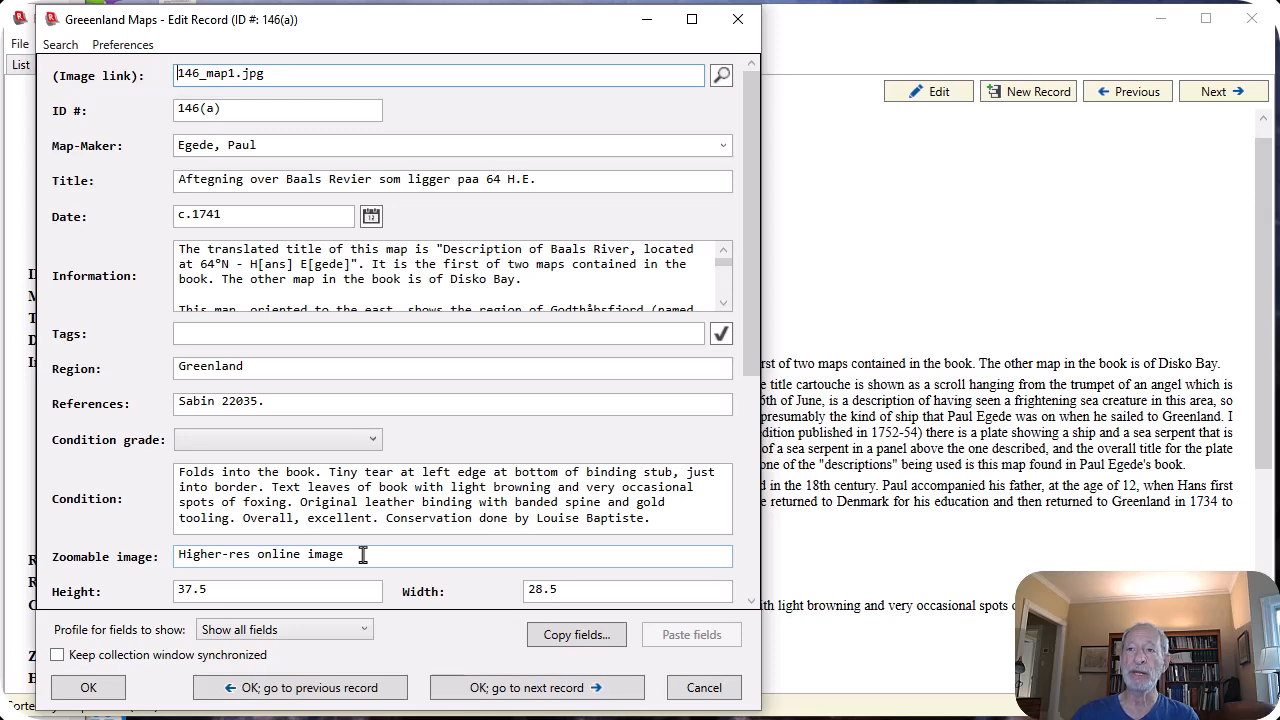
left_click_drag(346, 556, 152, 556)
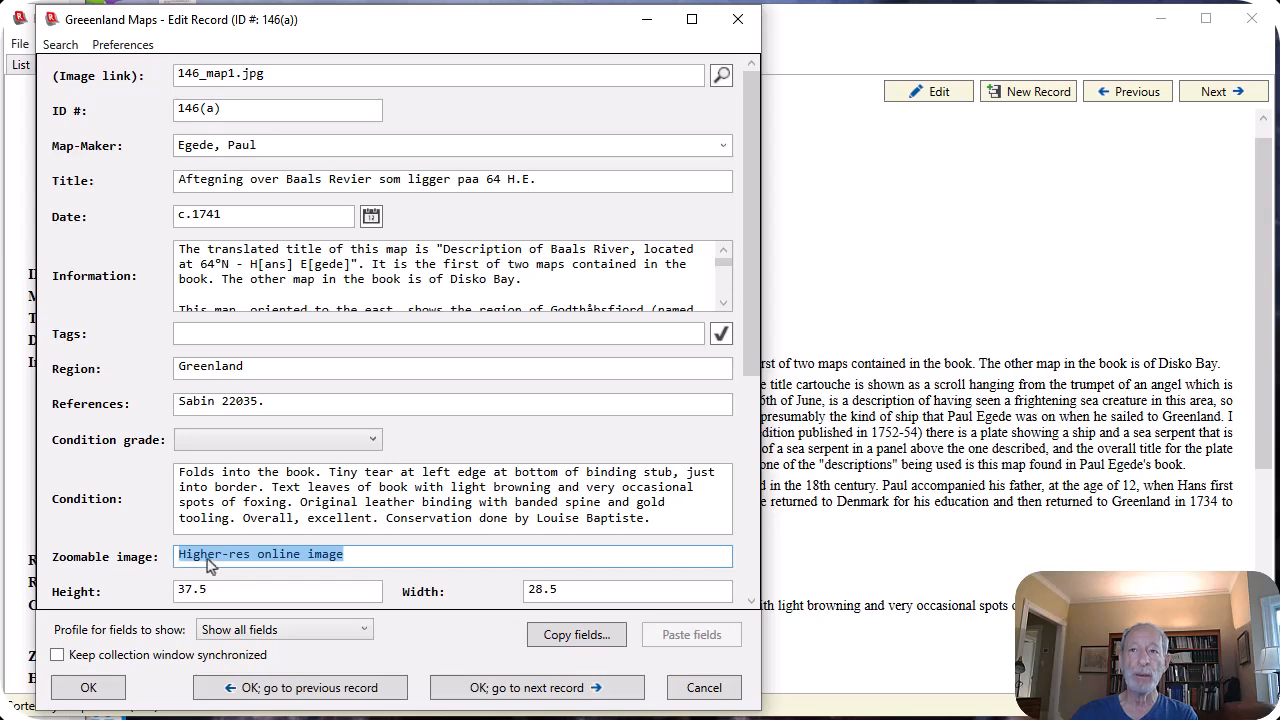
right_click(255, 560)
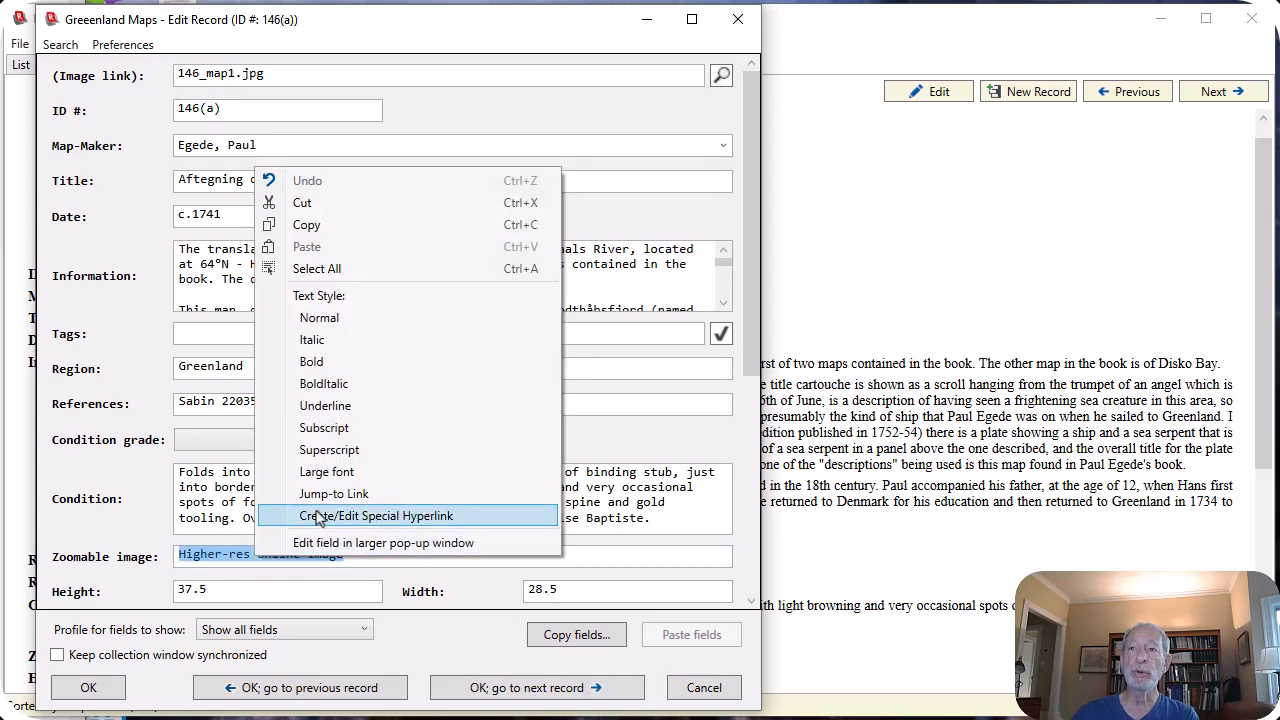
left_click(318, 516)
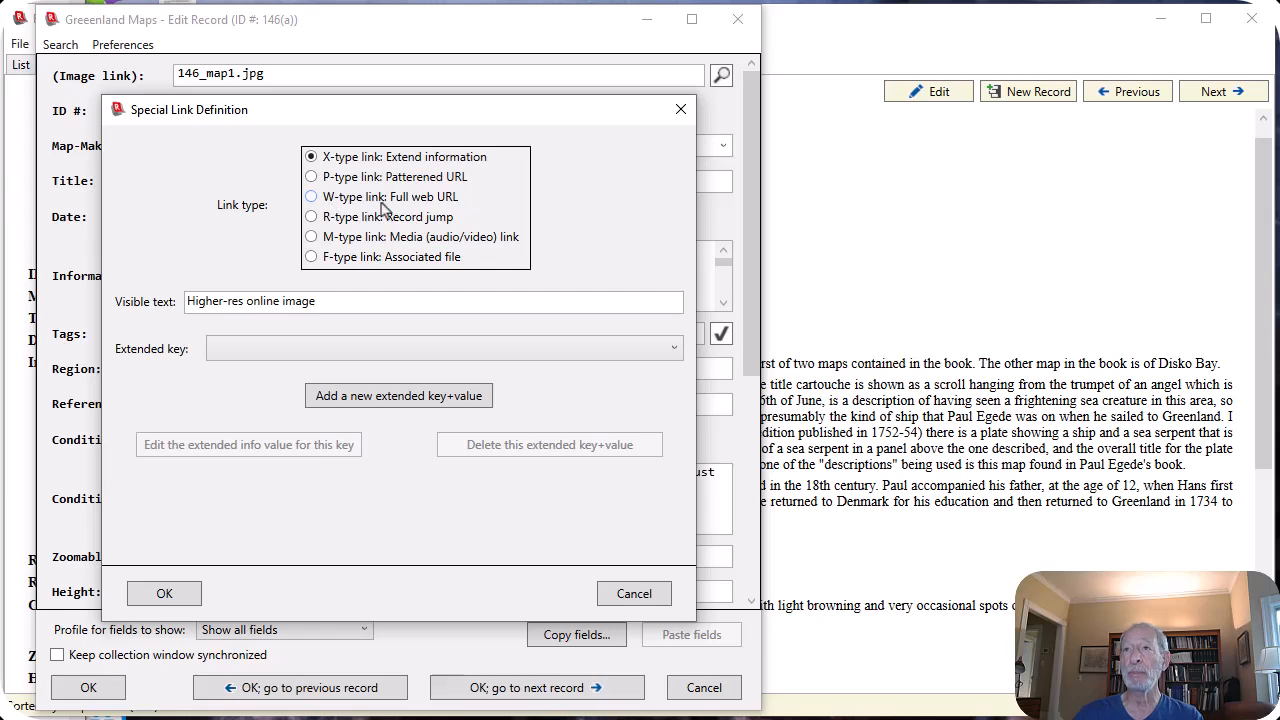
left_click(312, 197)
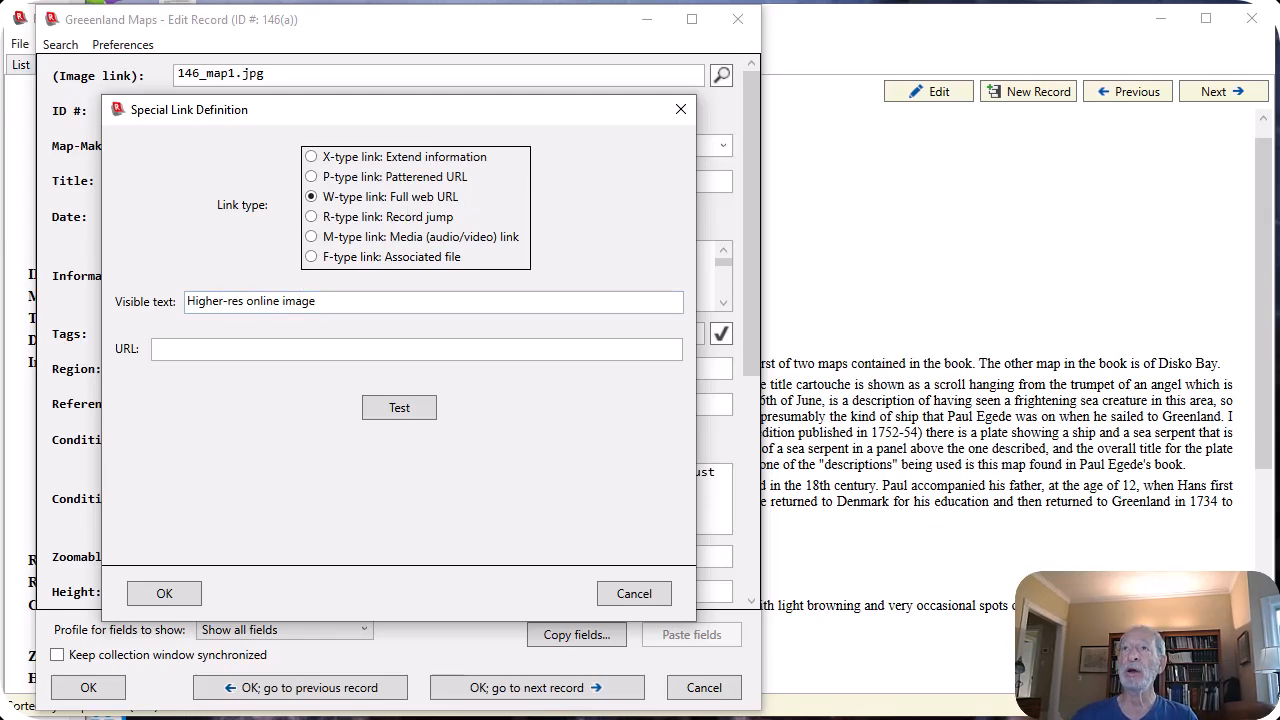
key("alt+Tab")
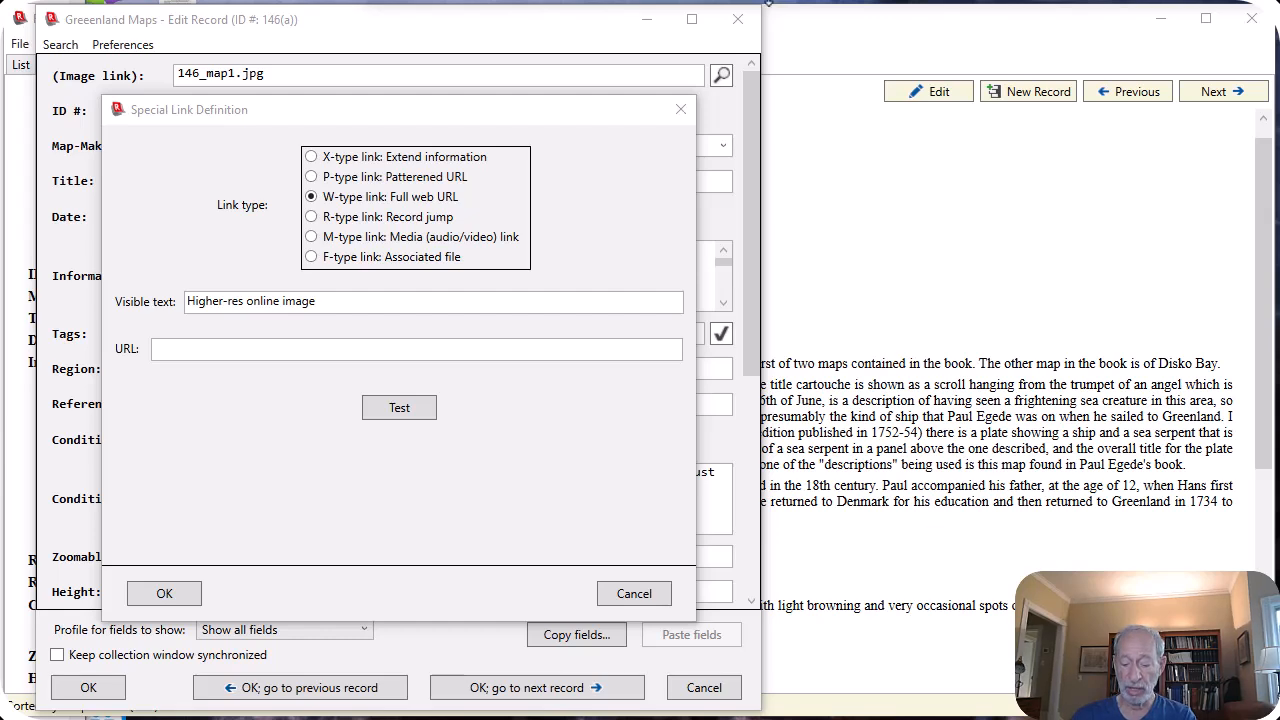
left_click(176, 348)
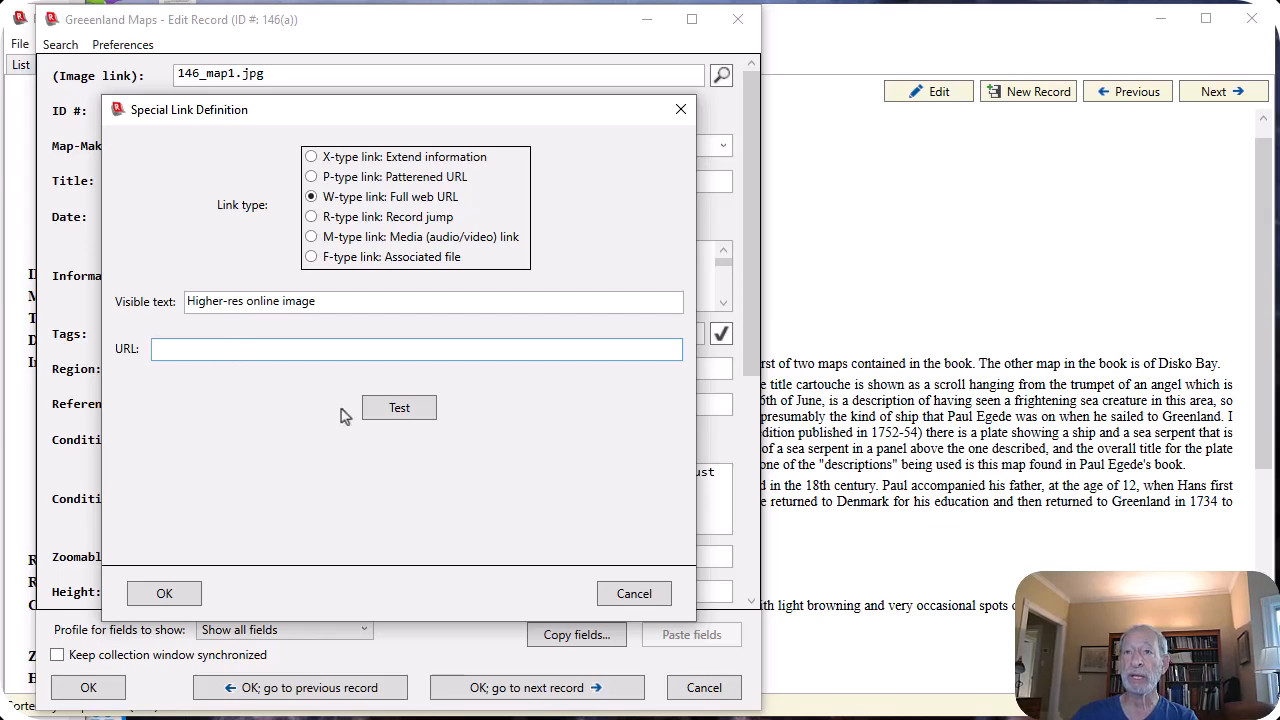
type("https://gallery.MapRecord.com/146a.html")
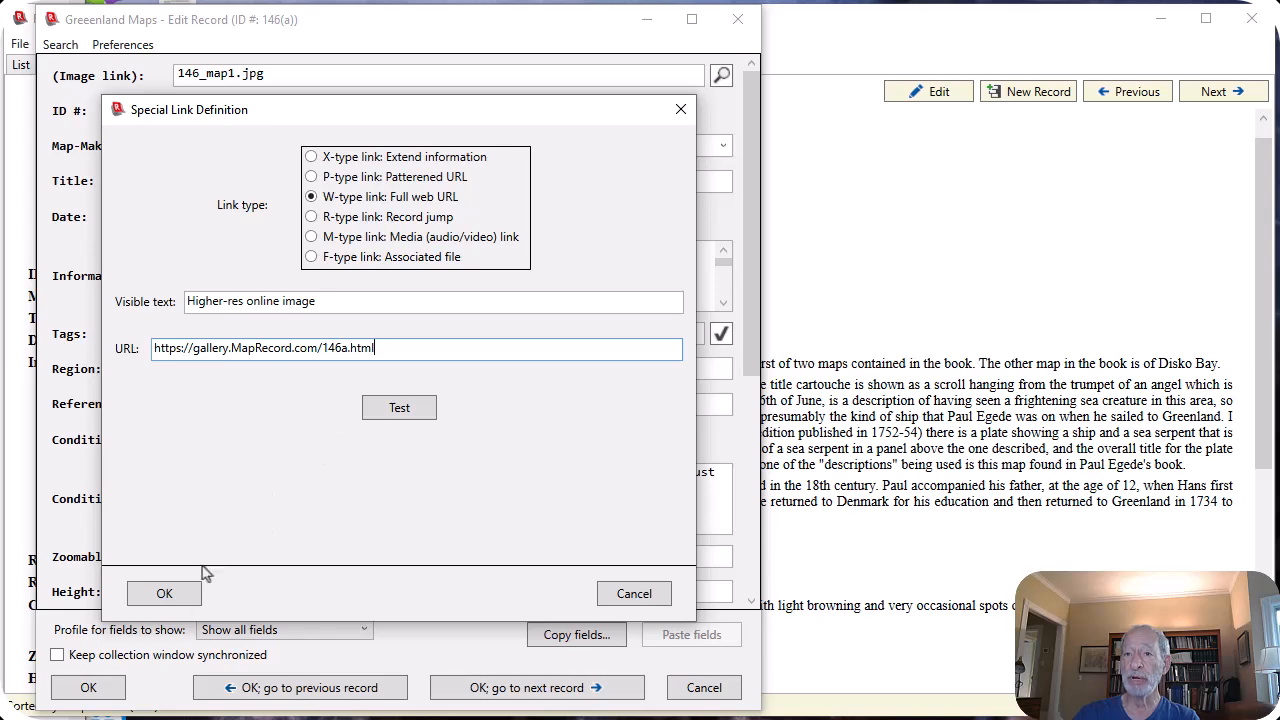
left_click(176, 594)
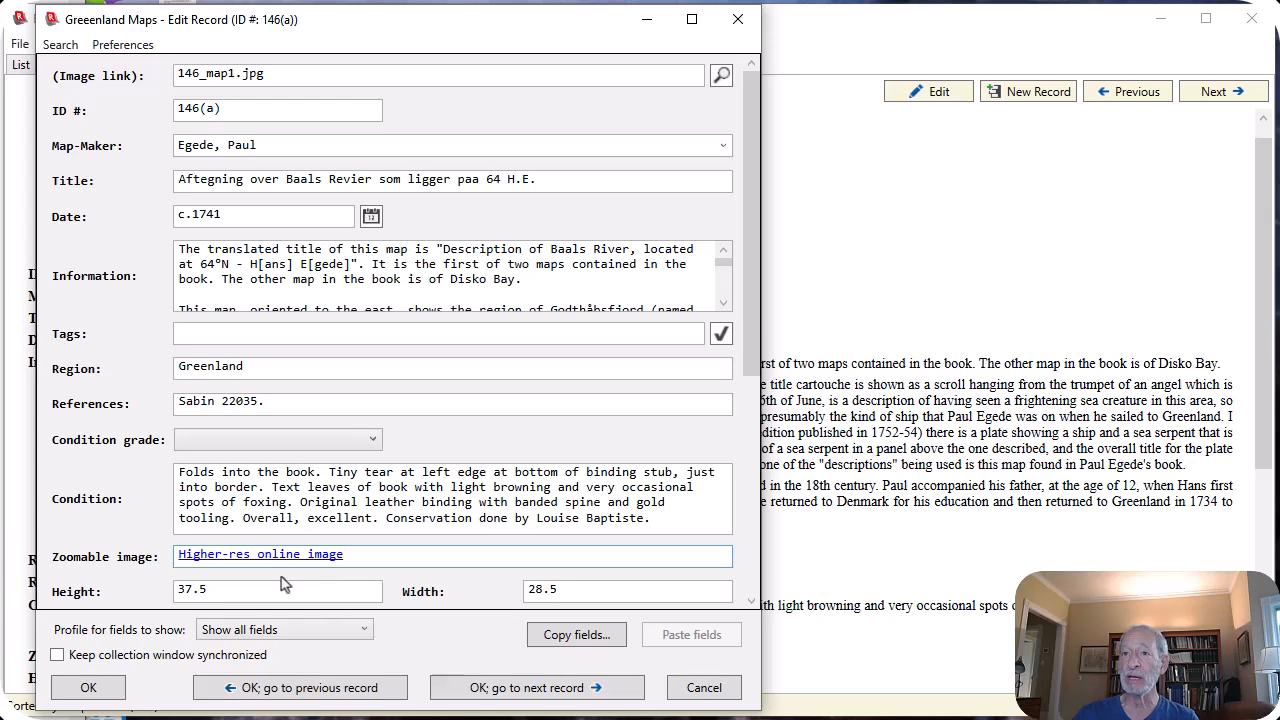
mouse_move(312, 554)
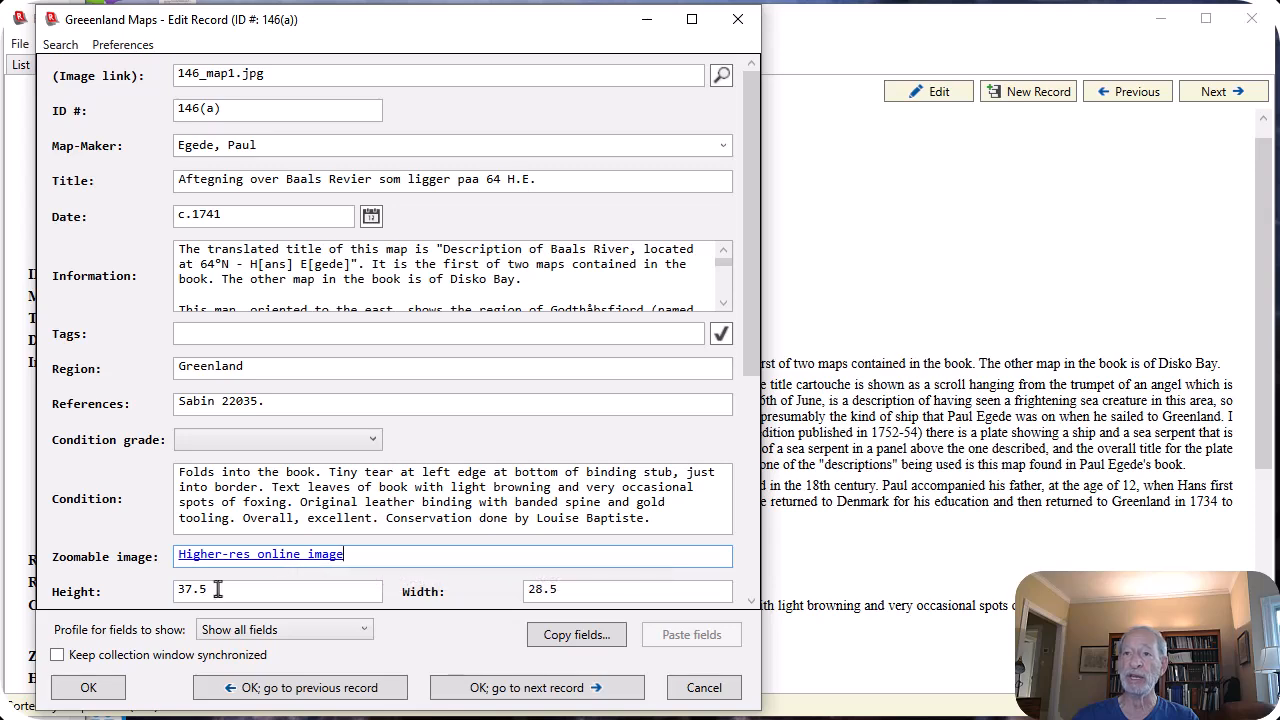
left_click(88, 689)
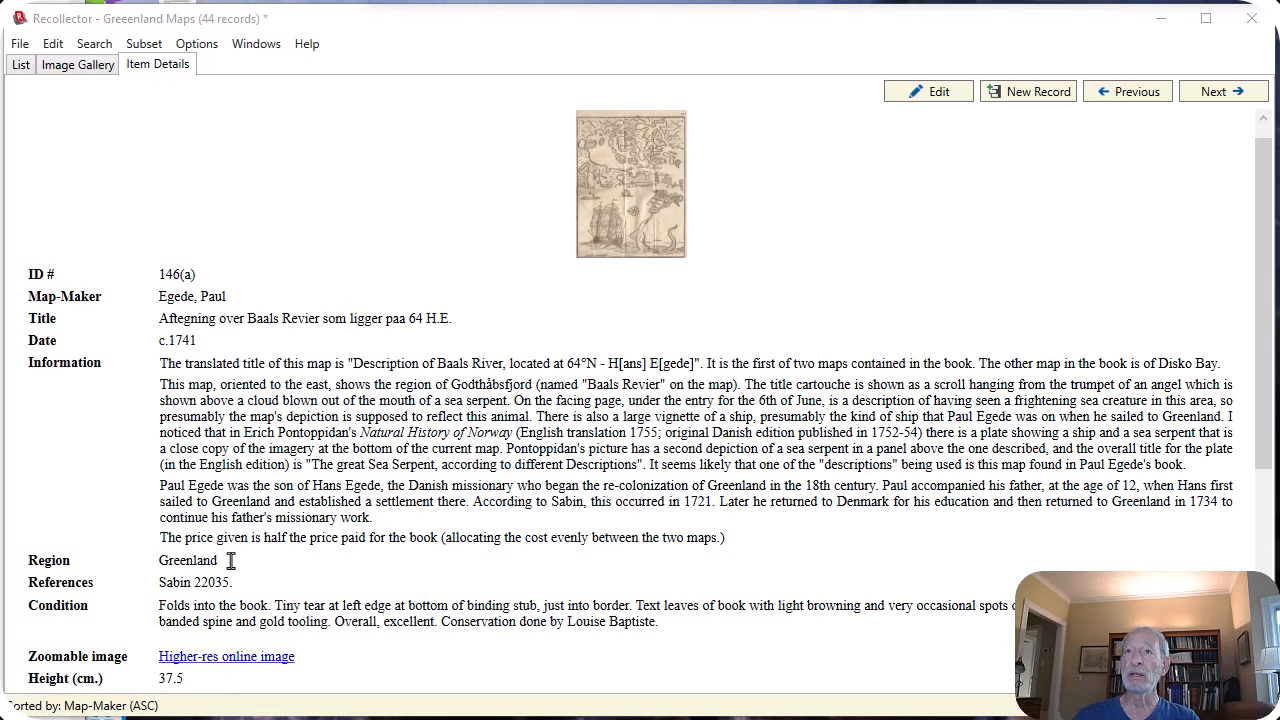
Test the "Higher-res online image" link in the browser, zoom into the map, close the page and return to Recollector.
left_click(229, 658)
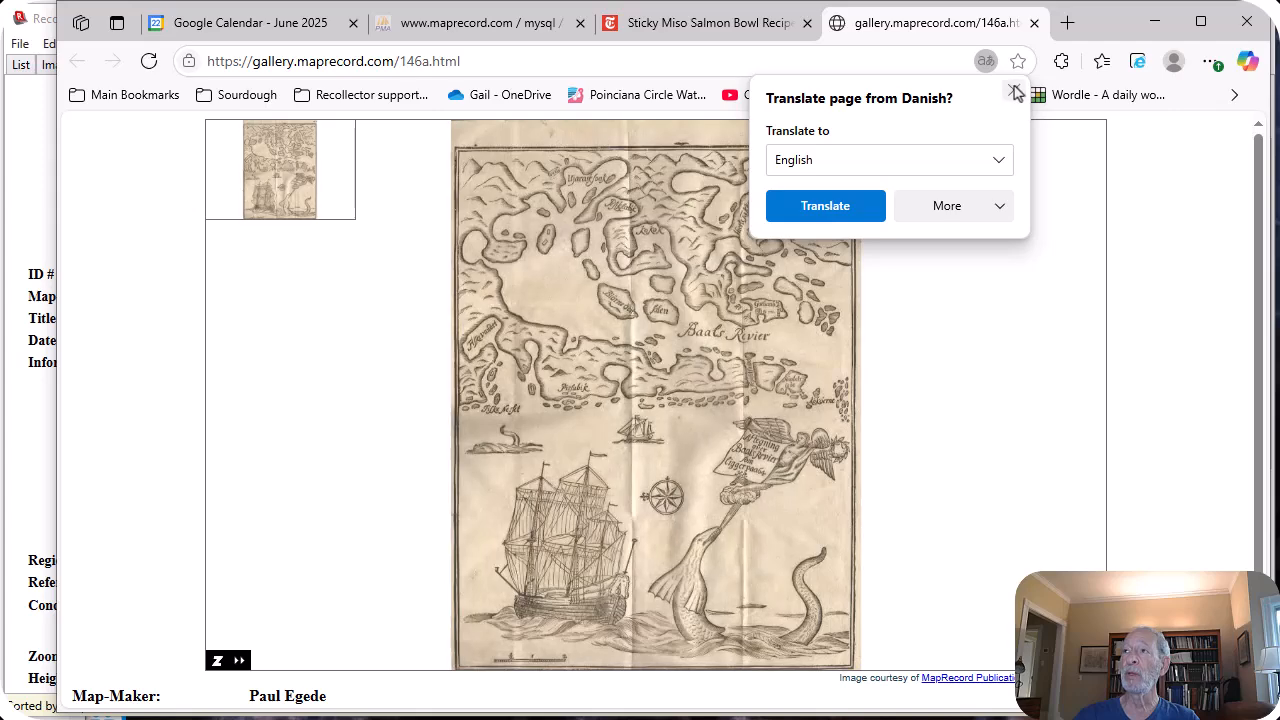
left_click(1013, 91)
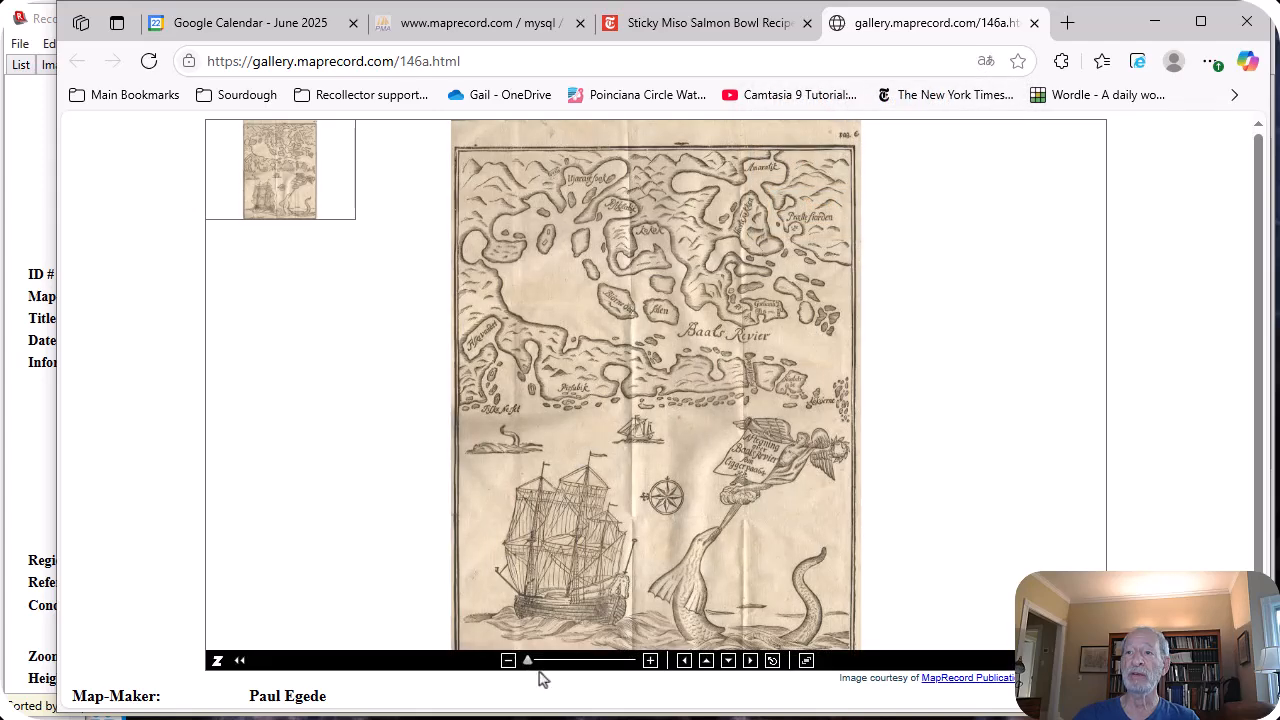
left_click_drag(528, 660, 600, 674)
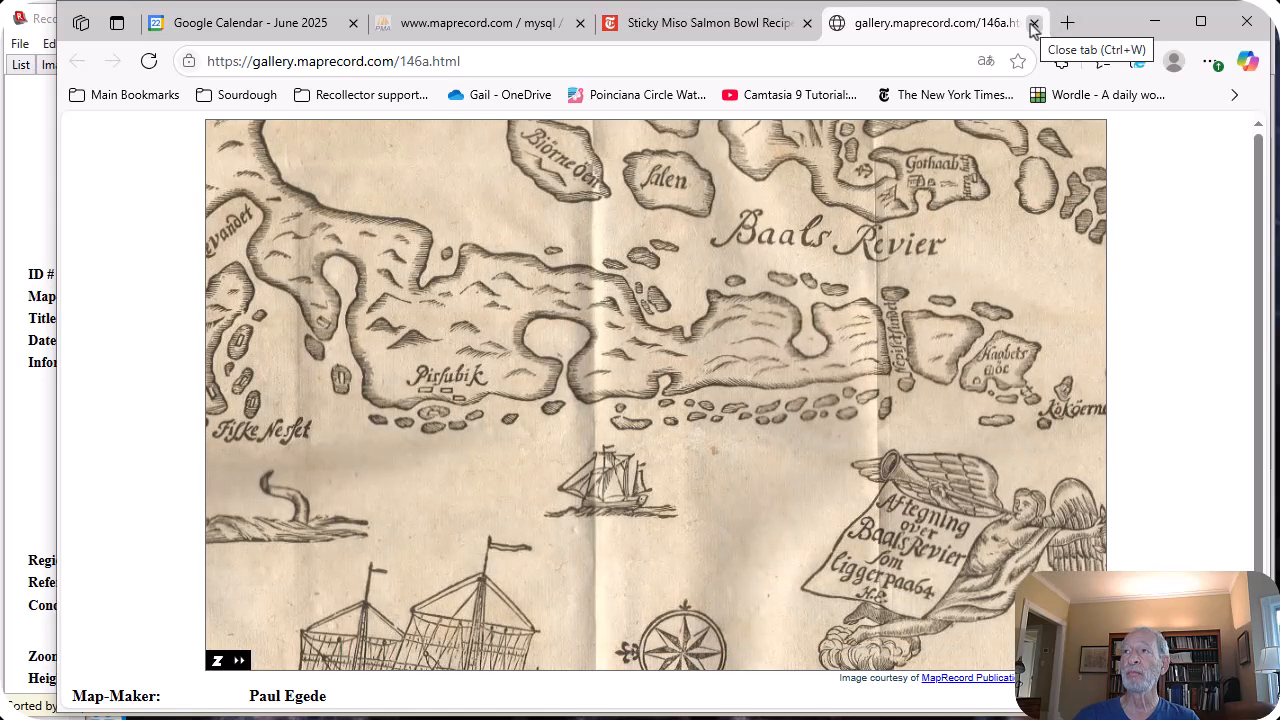
left_click(1035, 25)
left_click(1155, 25)
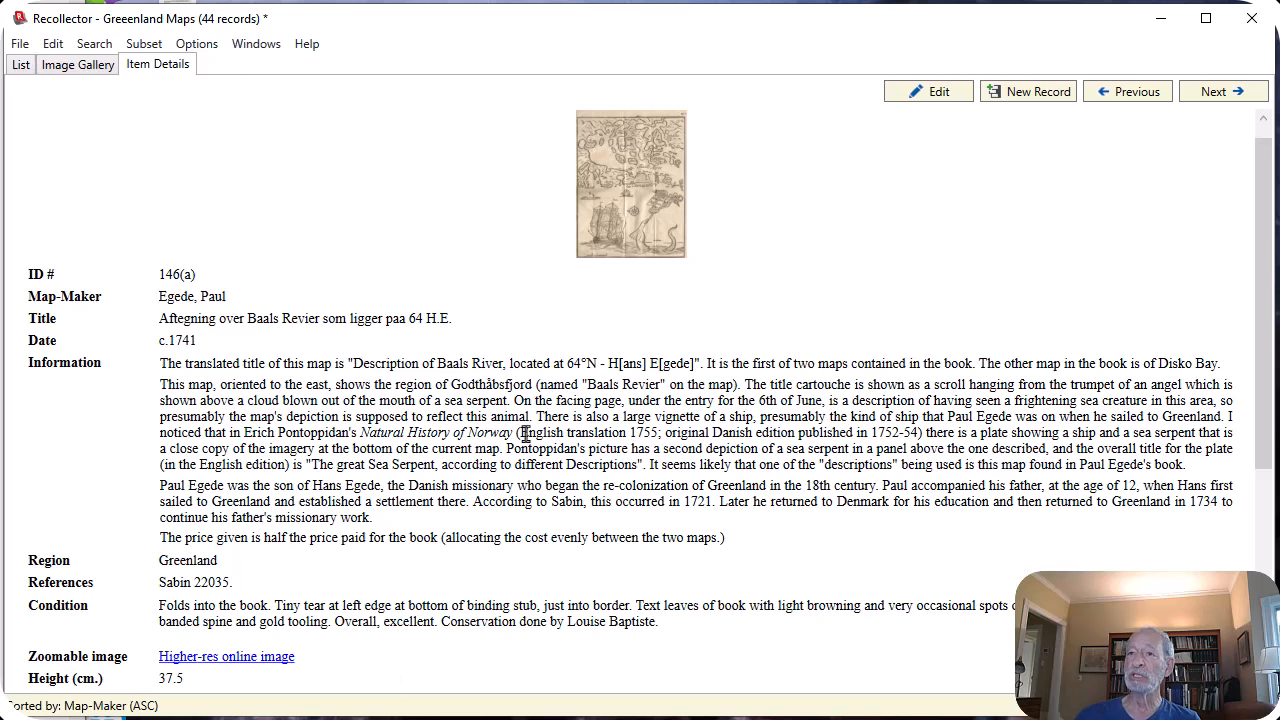
Reopen record 146(a)'s Zoomable image hyperlink for editing and change its link type to P-type patterned URL.
left_click(922, 93)
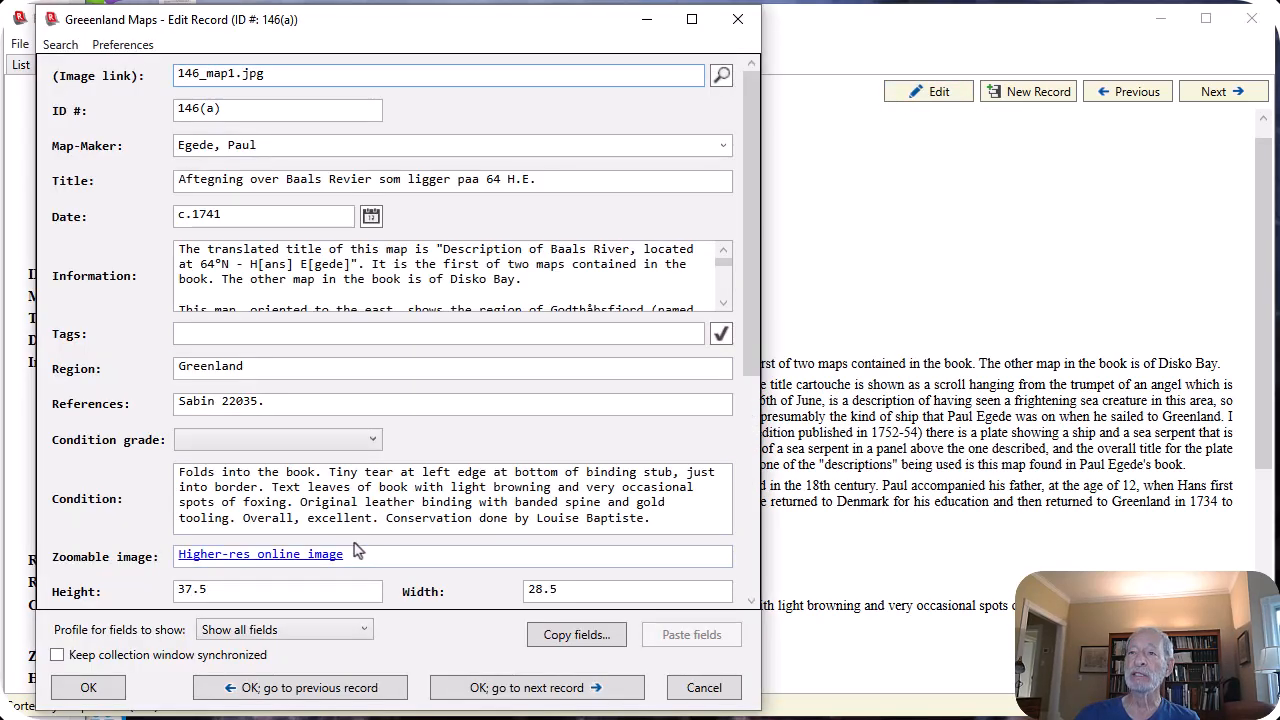
left_click_drag(350, 554, 162, 558)
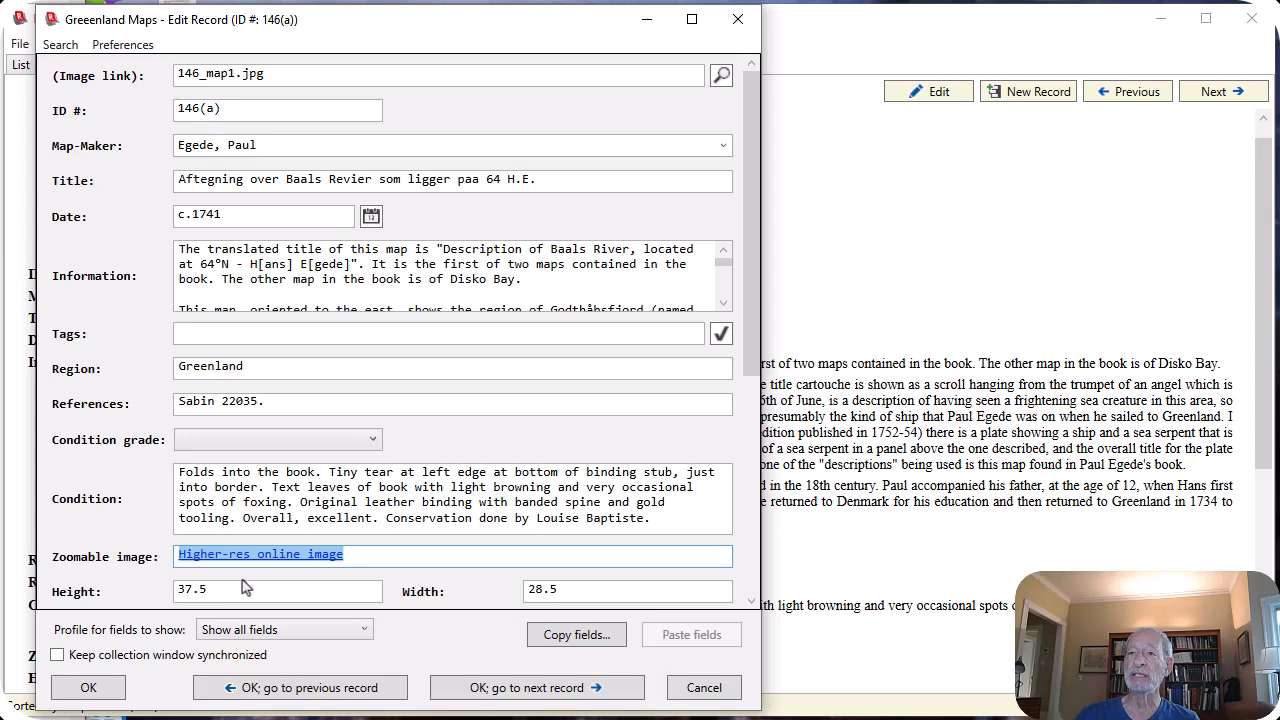
right_click(270, 562)
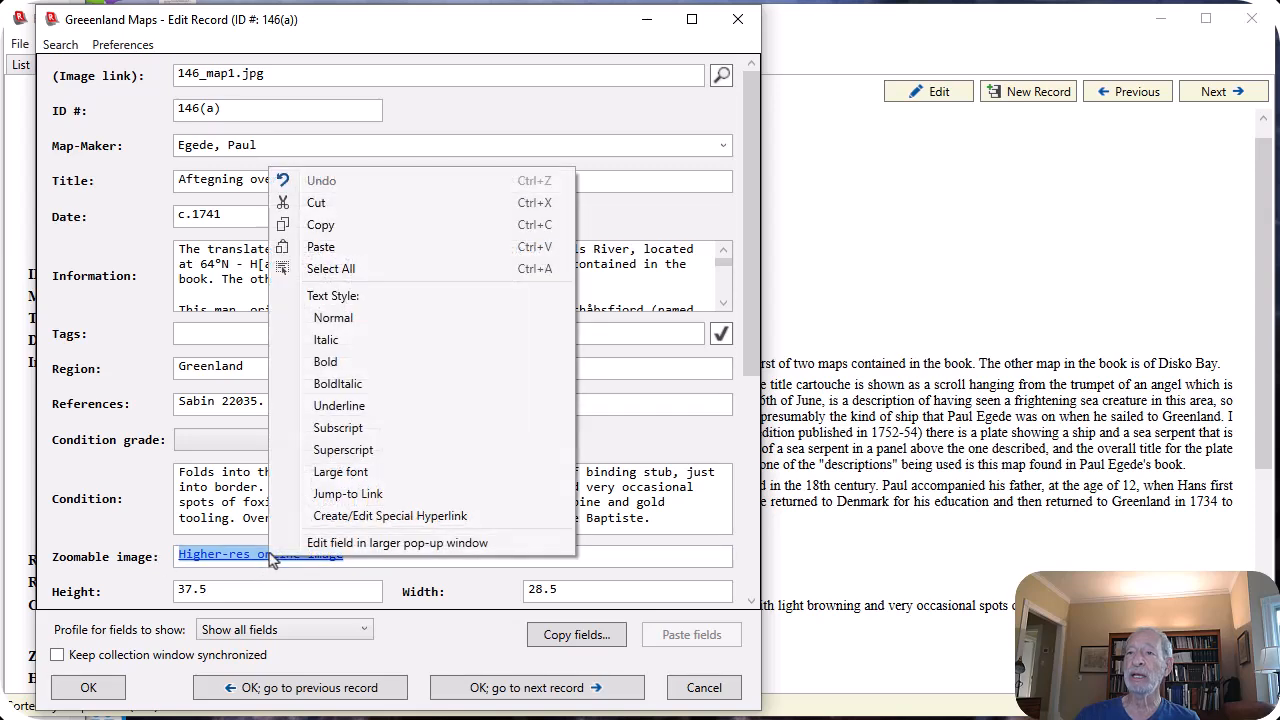
left_click(330, 514)
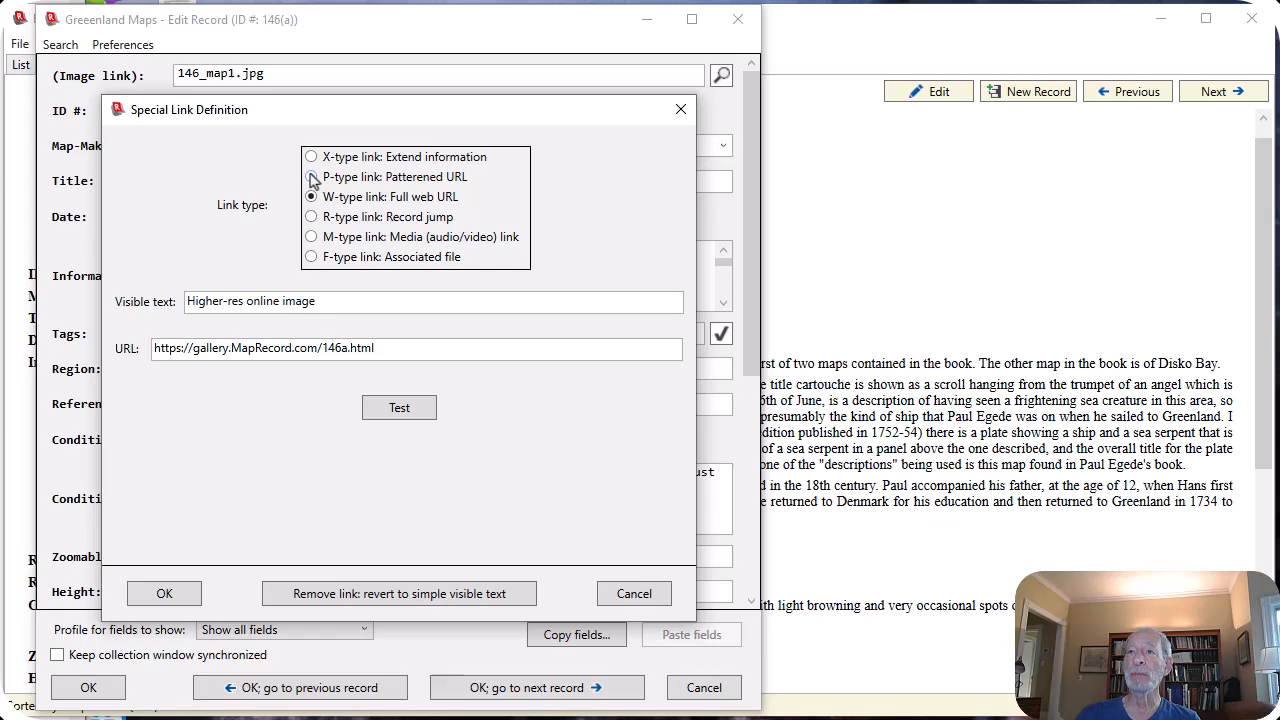
left_click(312, 177)
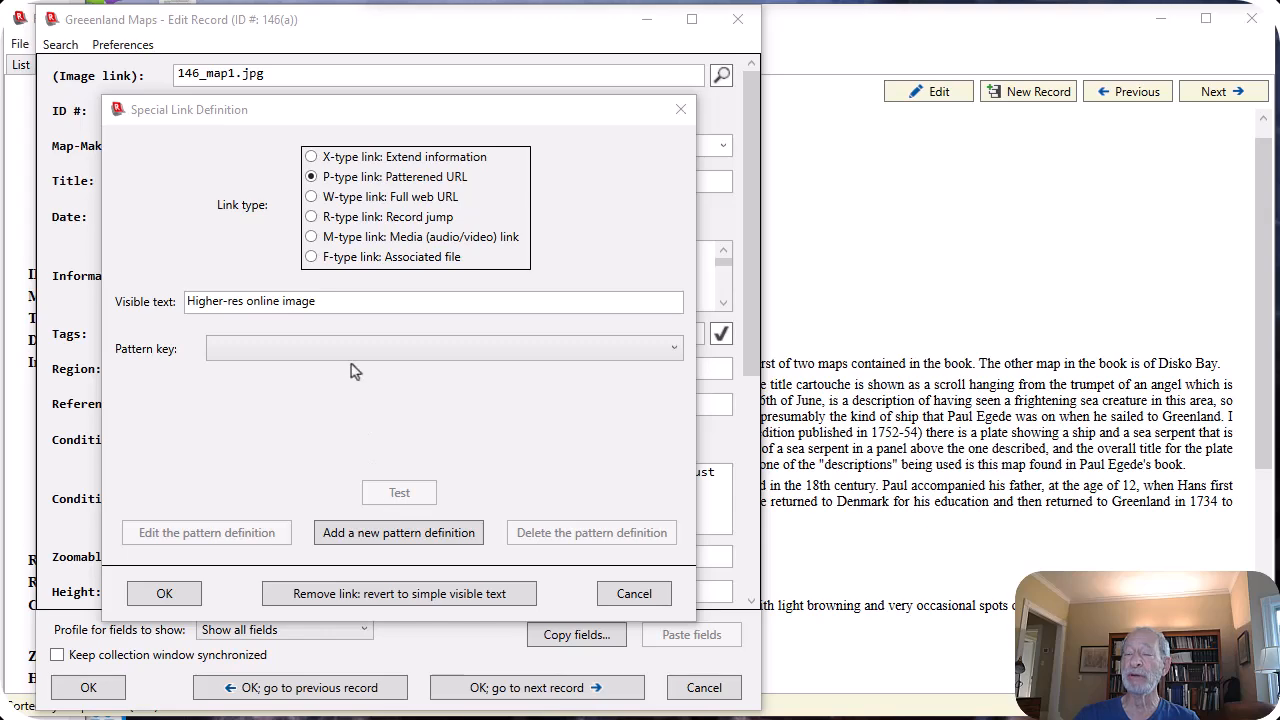
left_click(380, 533)
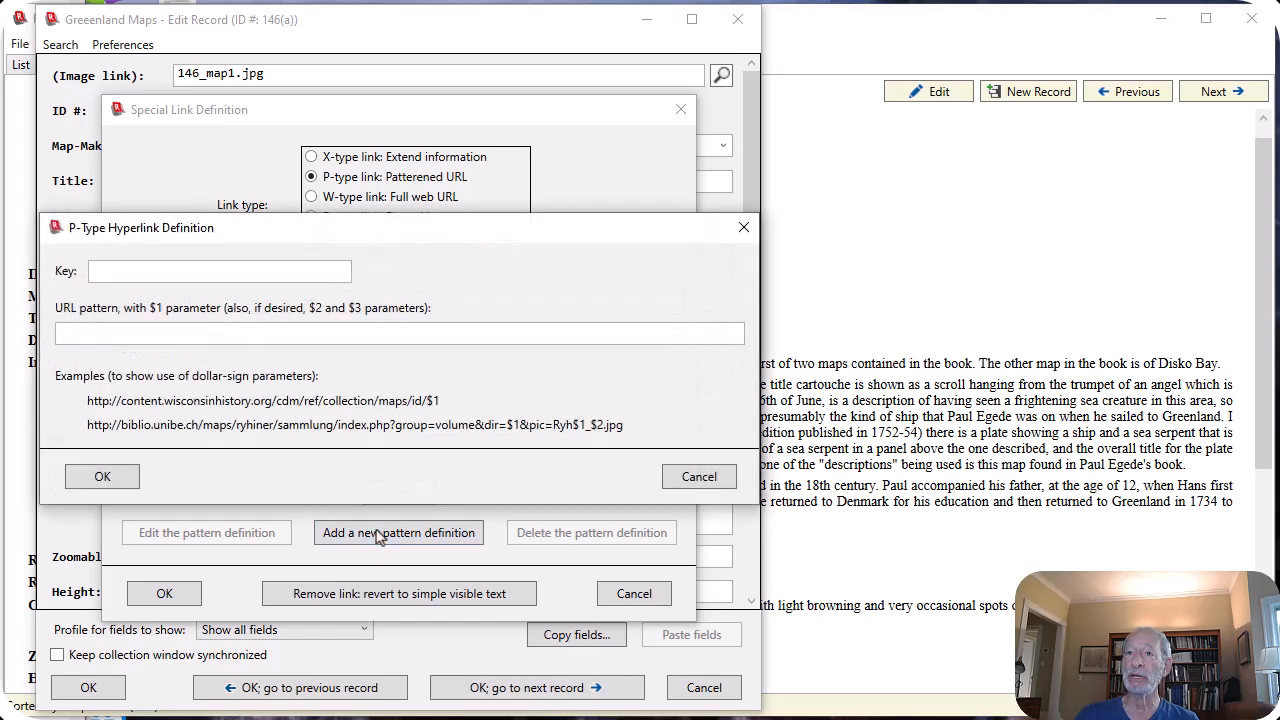
left_click(112, 276)
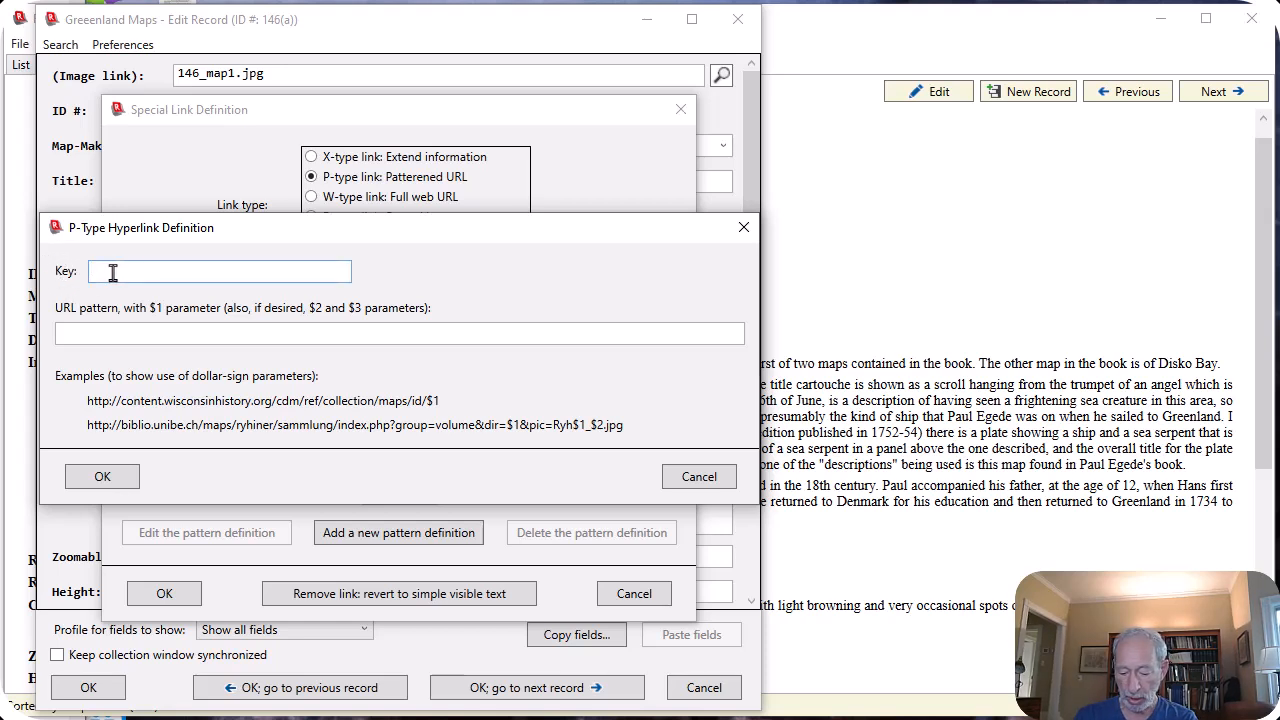
type("online gallery")
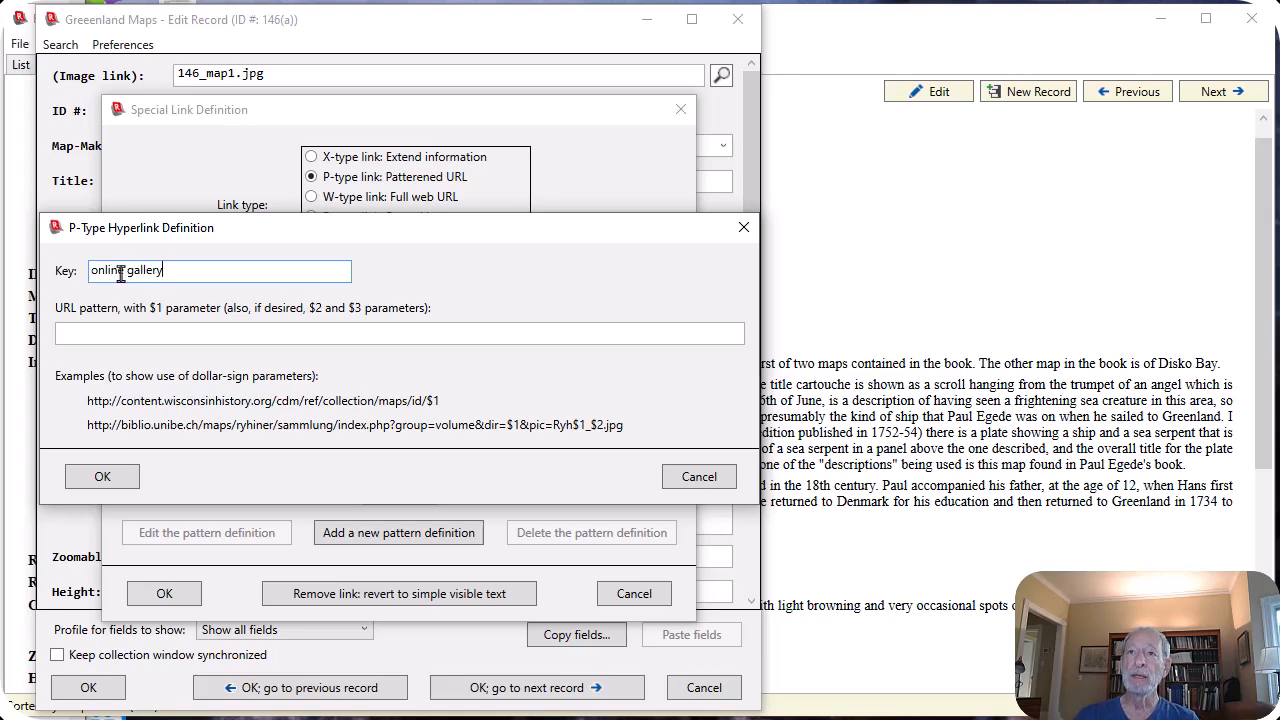
left_click(88, 340)
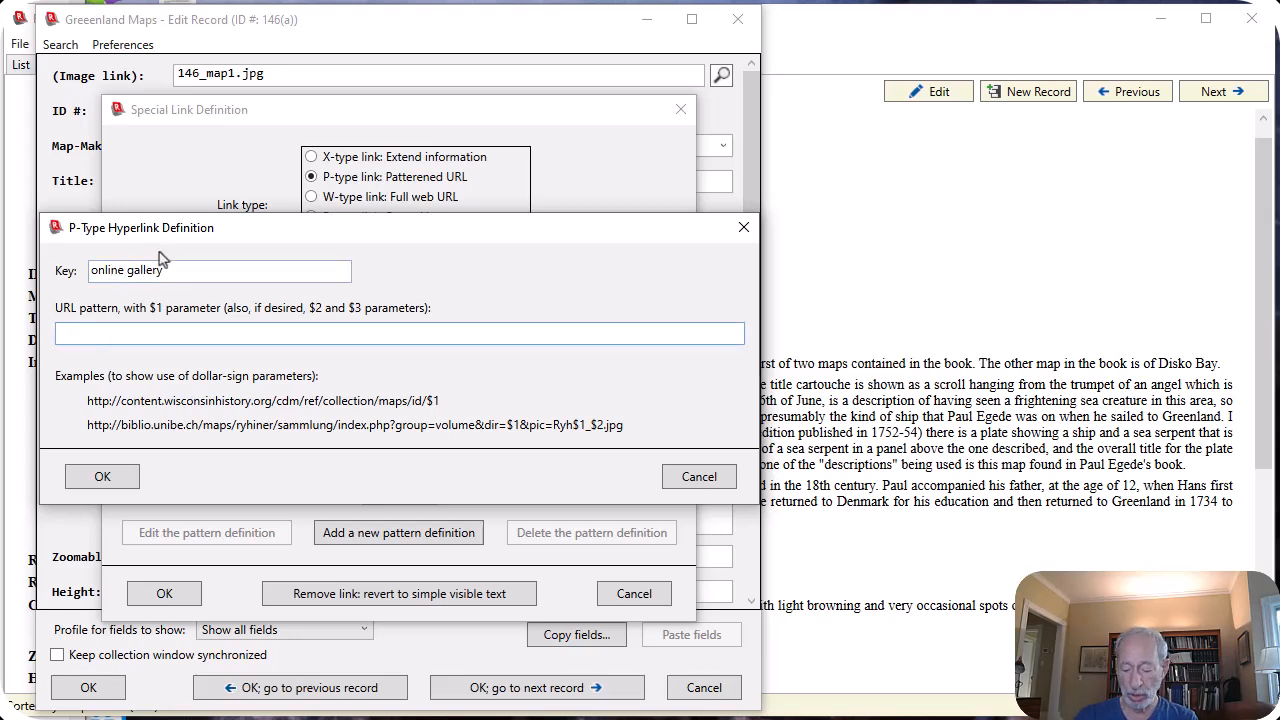
type("https://gallery.MapRecord.com/$1.html")
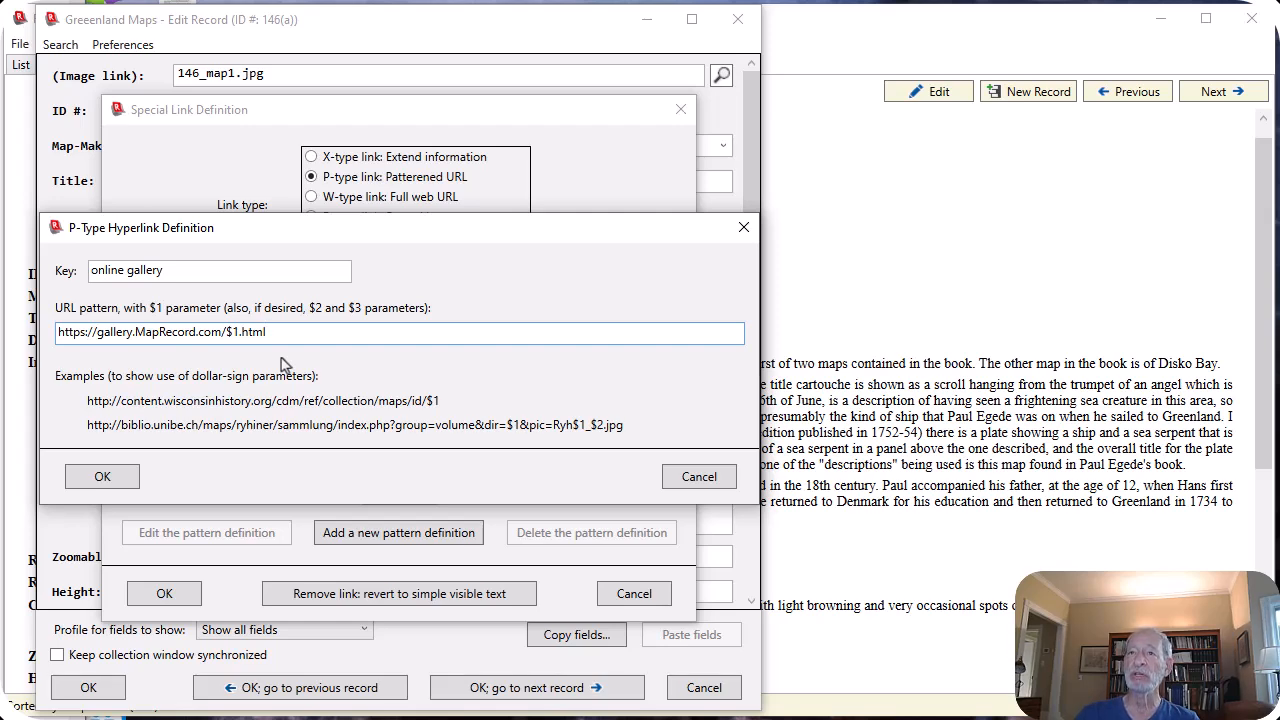
left_click(100, 477)
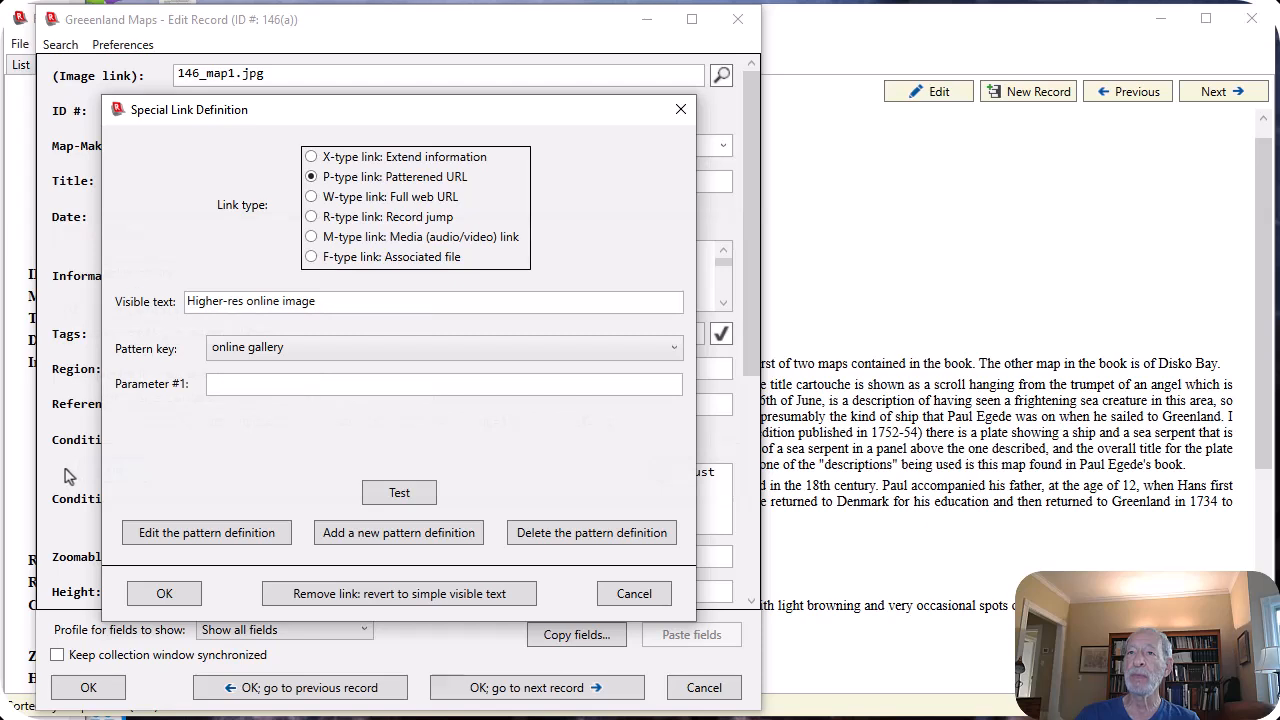
Set the link's Parameter #1 to 146a, then save the link and the record.
left_click(253, 386)
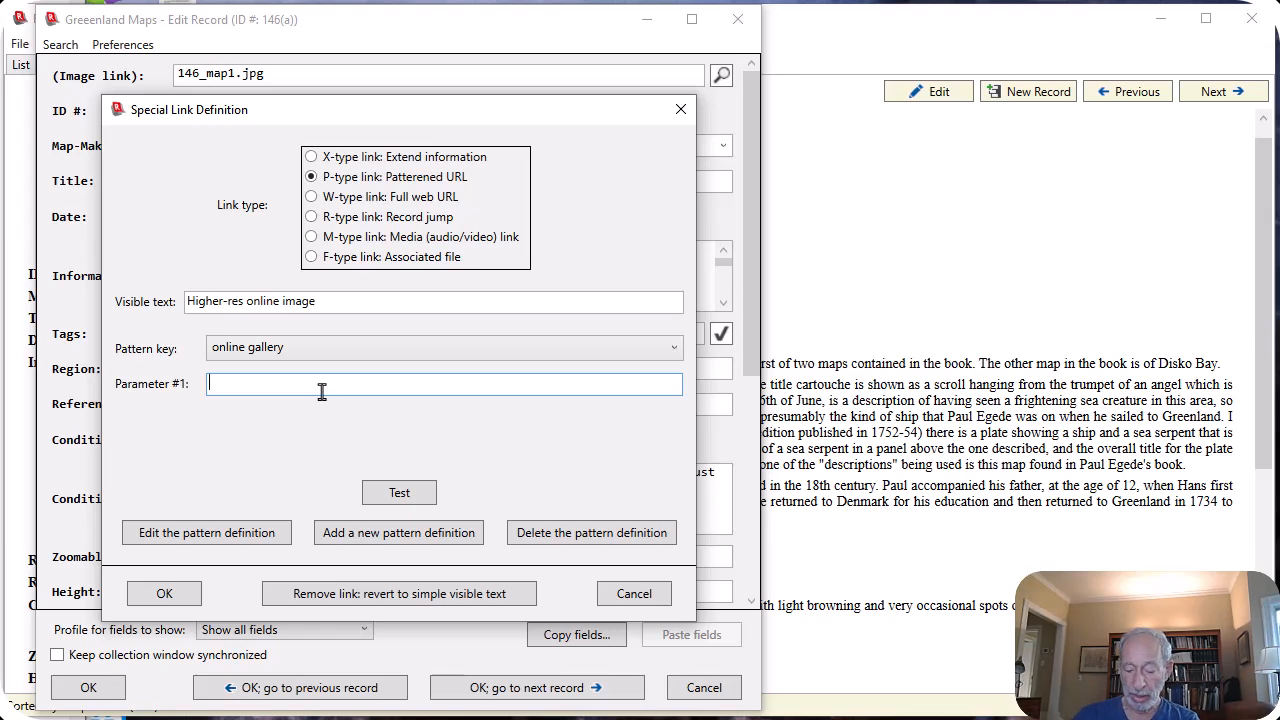
type("146a")
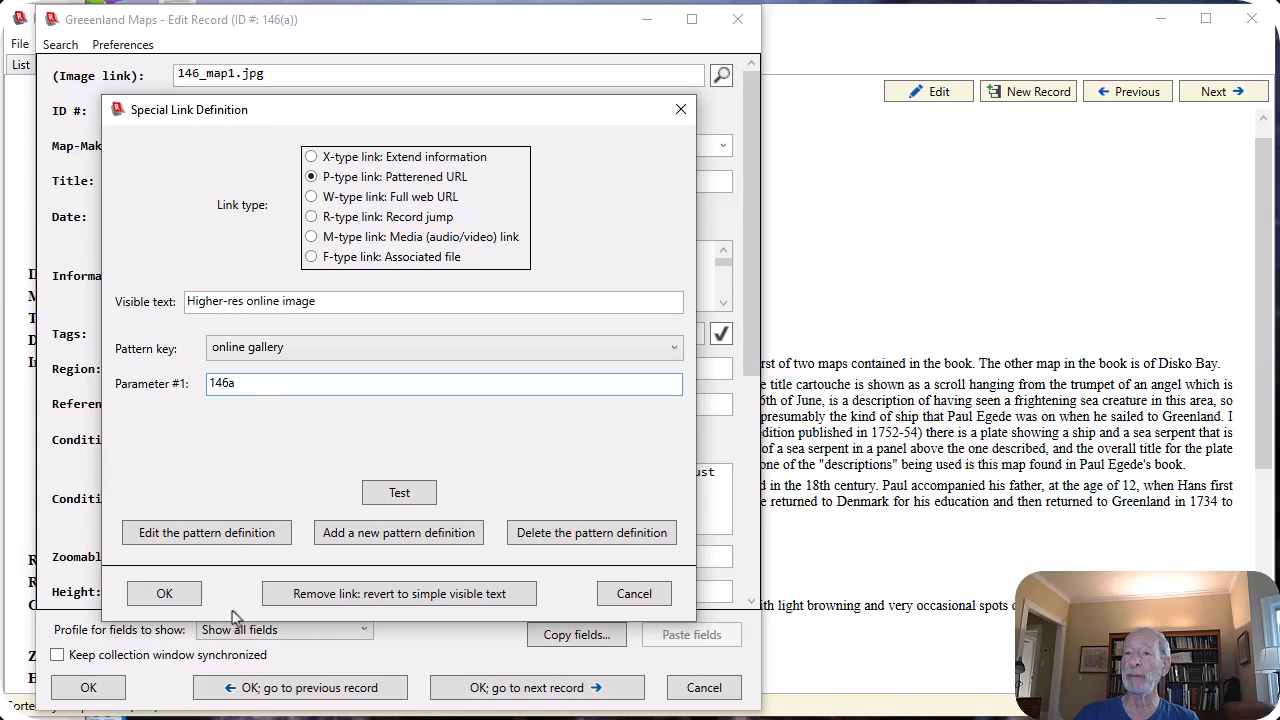
left_click(166, 594)
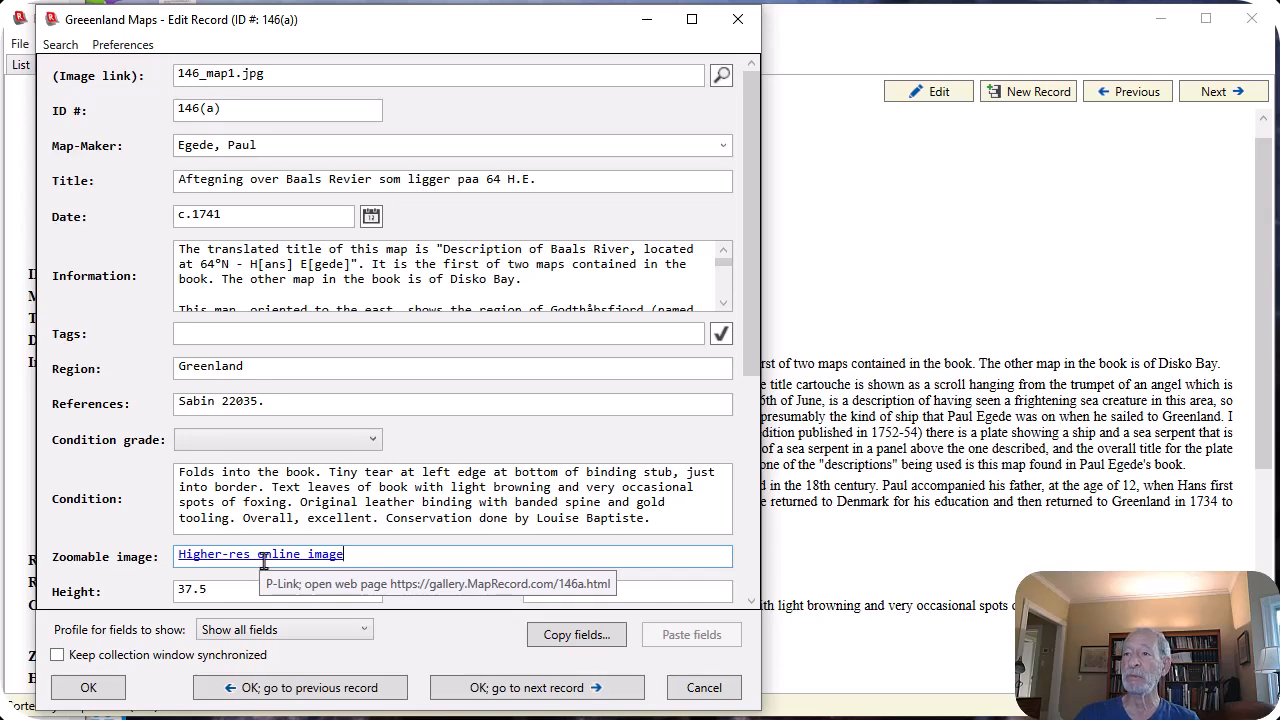
left_click(95, 691)
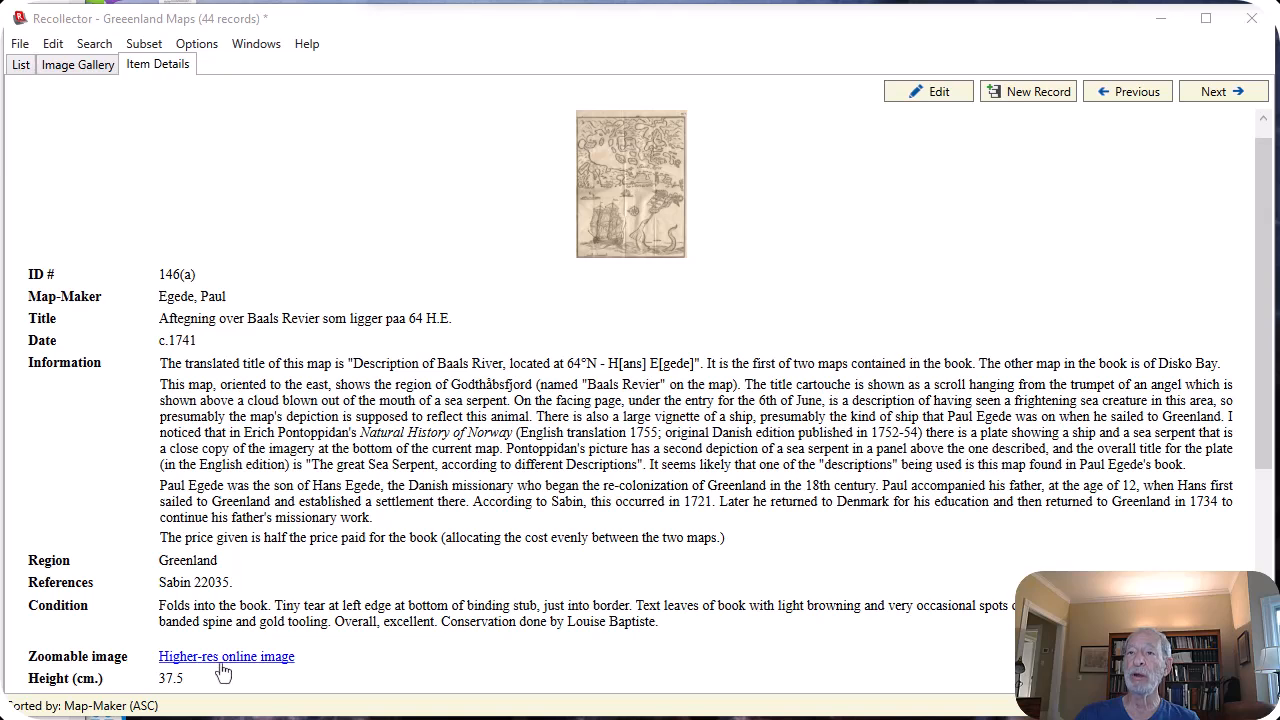
Test the patterned link by opening its page in the browser, dismiss the translation offer, close the page and return to Recollector.
left_click(224, 664)
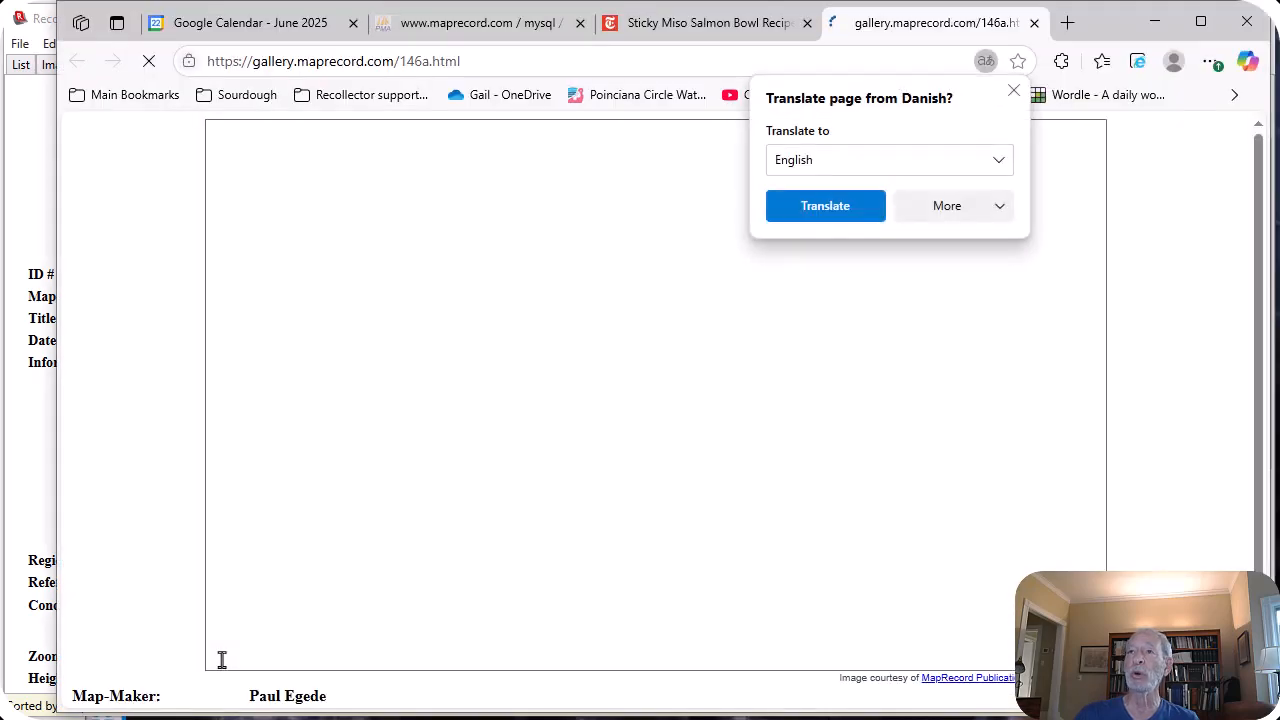
left_click(1013, 91)
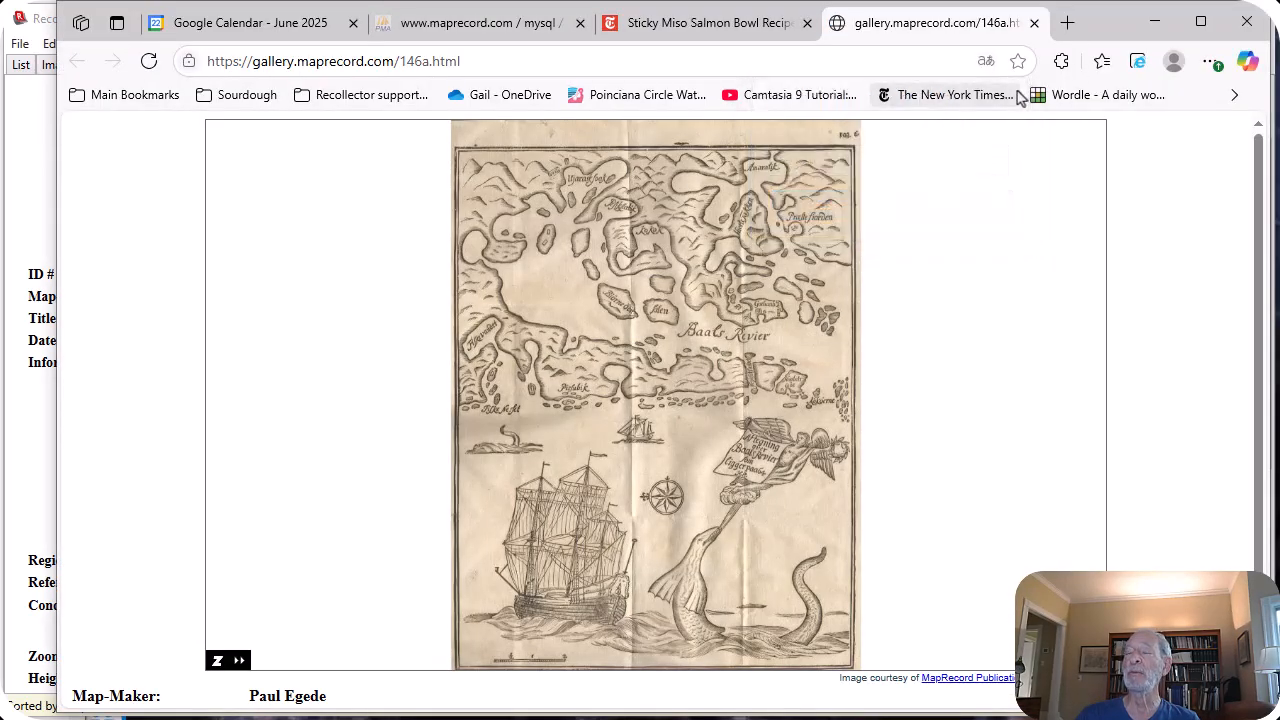
left_click(1035, 23)
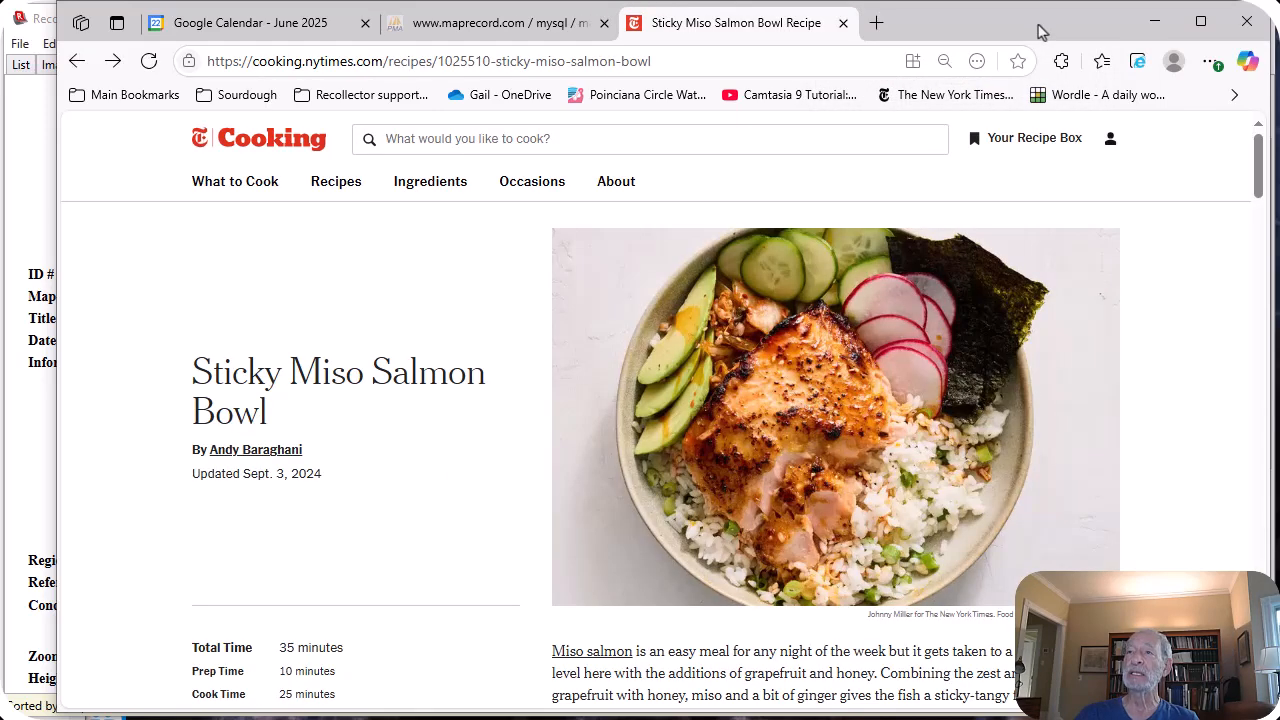
left_click(1154, 21)
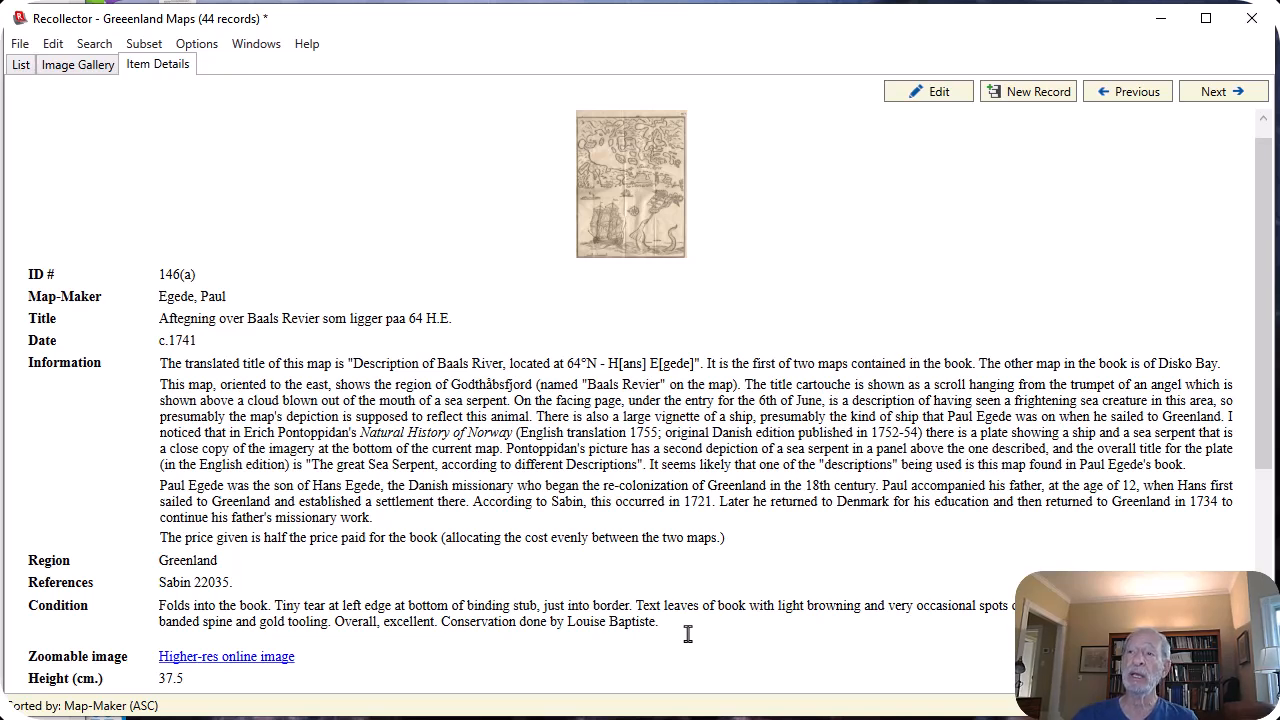
Edit record 146(a) and create an F-type associated file hyperlink on the conservation credit at the end of the Condition text.
left_click(939, 92)
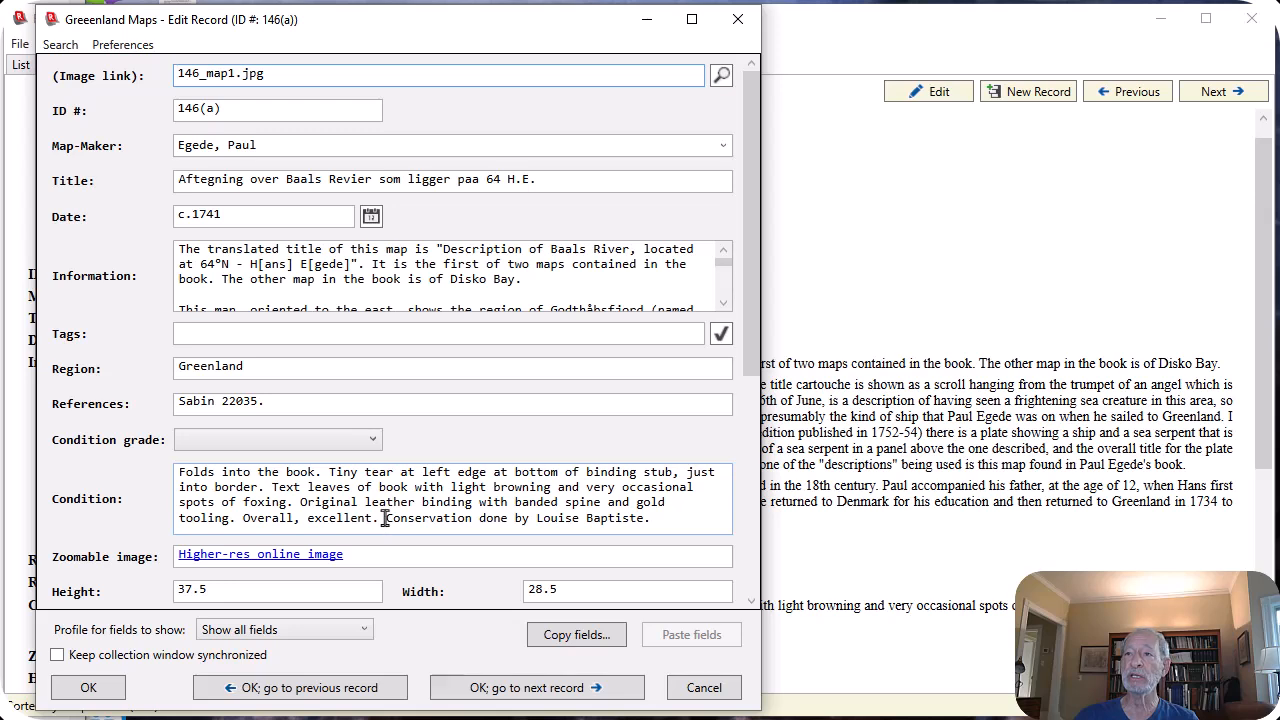
left_click_drag(385, 518, 645, 518)
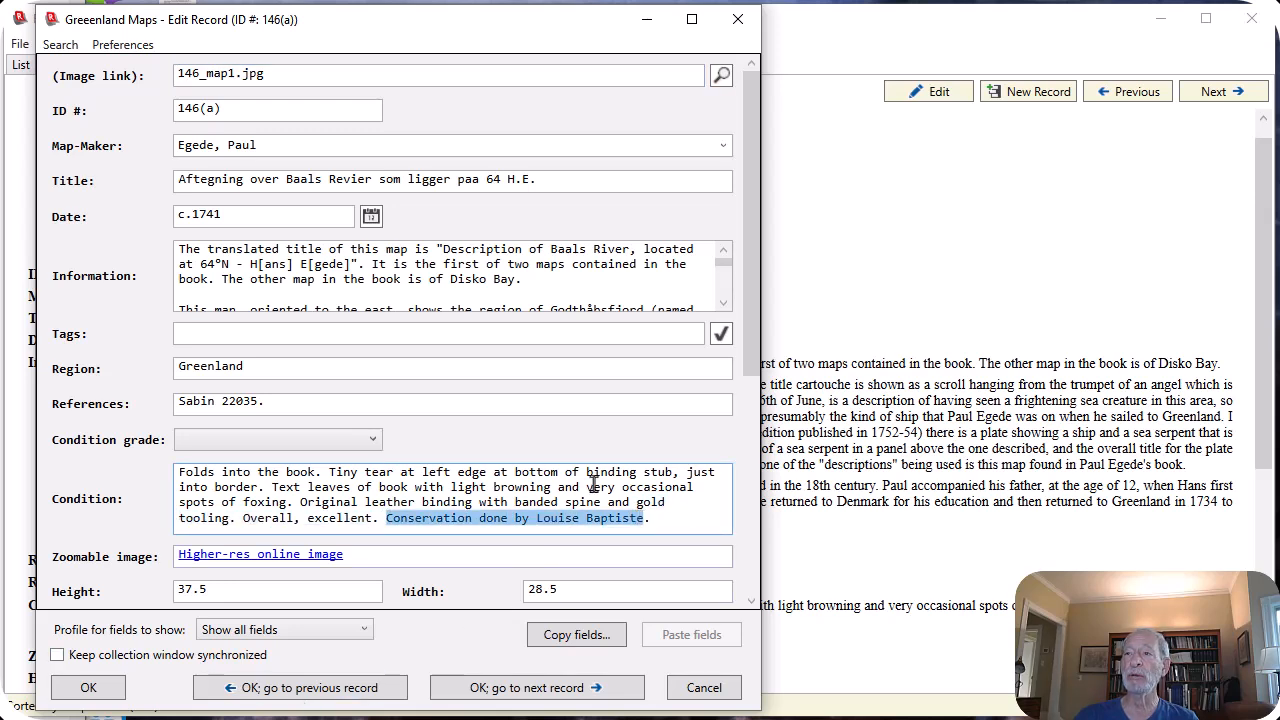
right_click(560, 527)
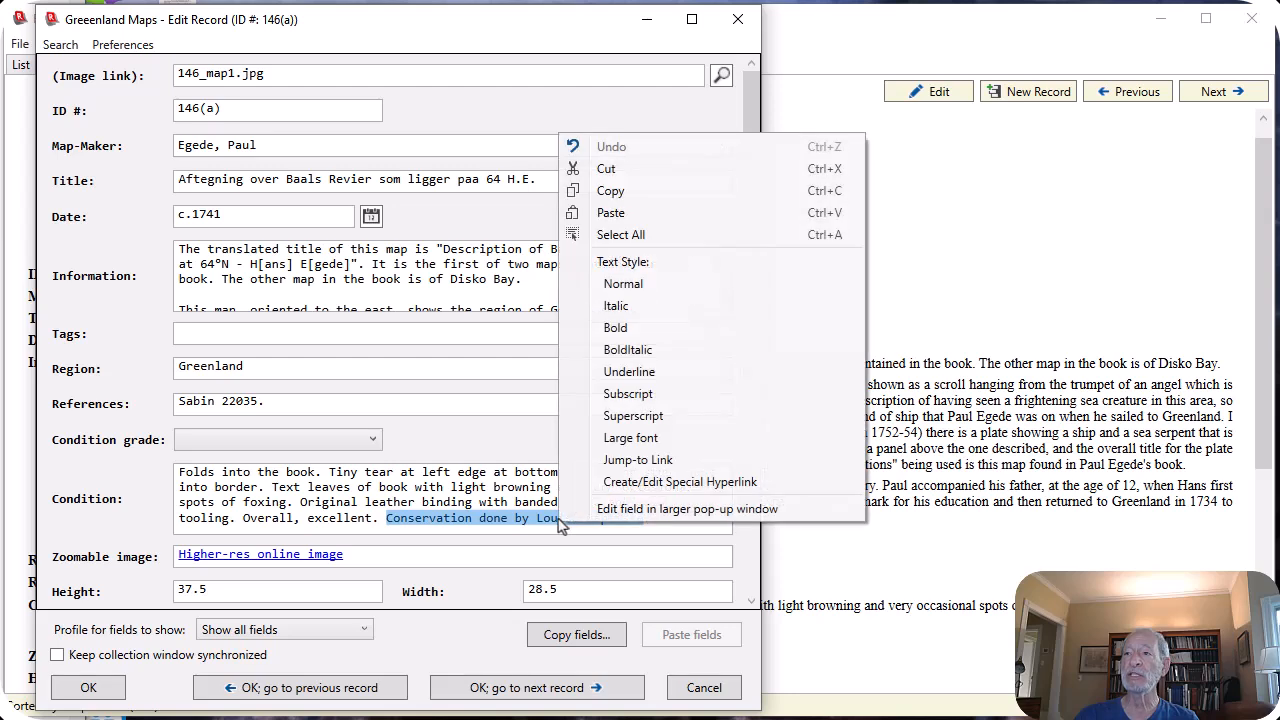
left_click(643, 480)
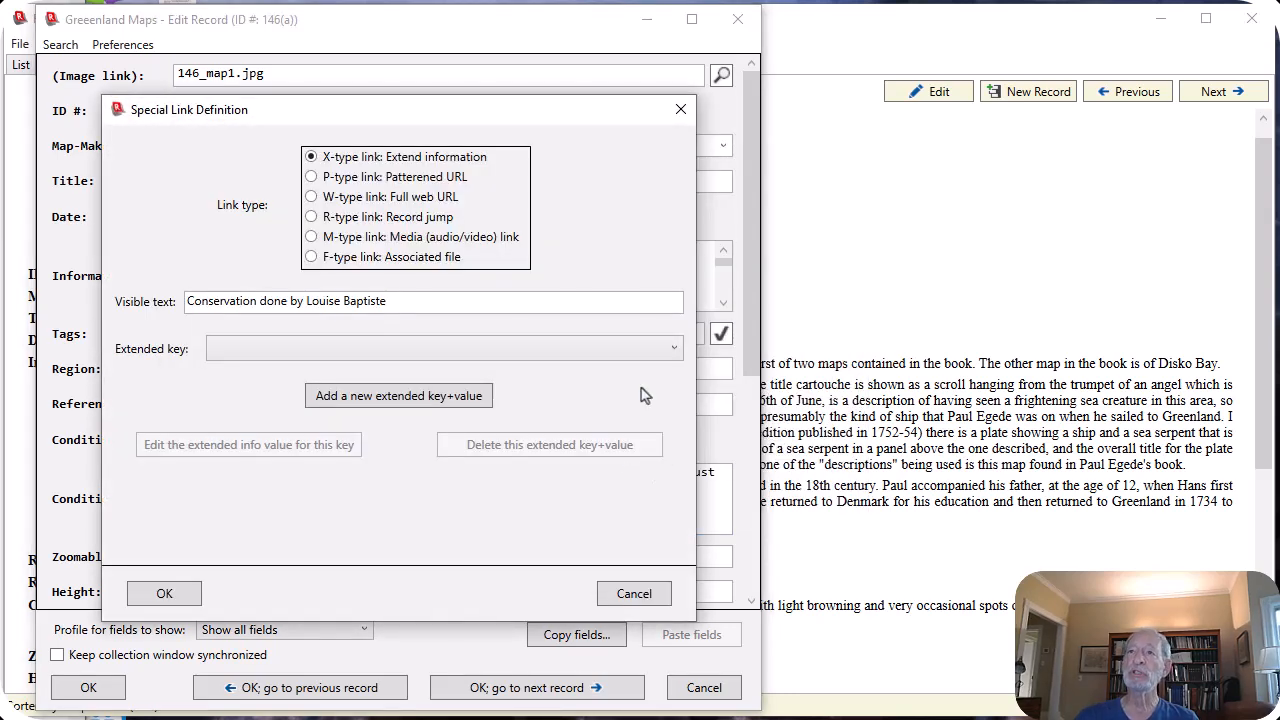
left_click(312, 257)
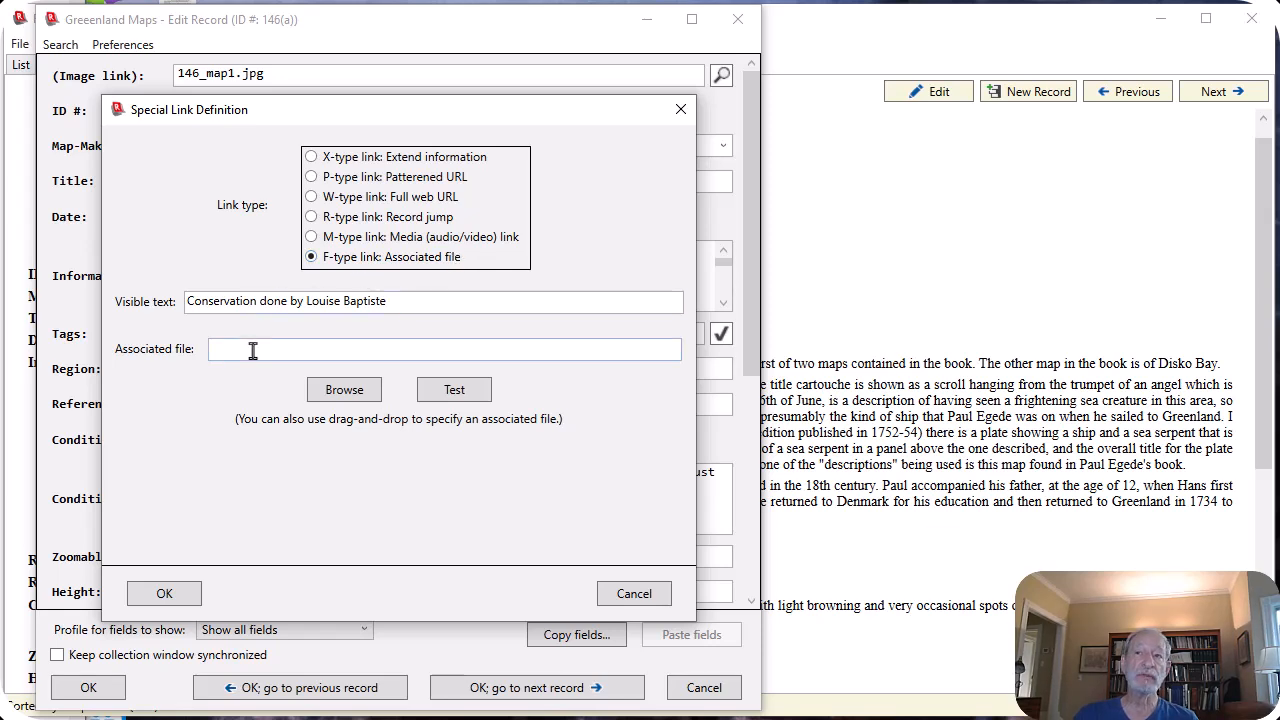
Set 146_conservation_invoice.pdf as the link's associated file, then save the link and the record.
left_click(343, 390)
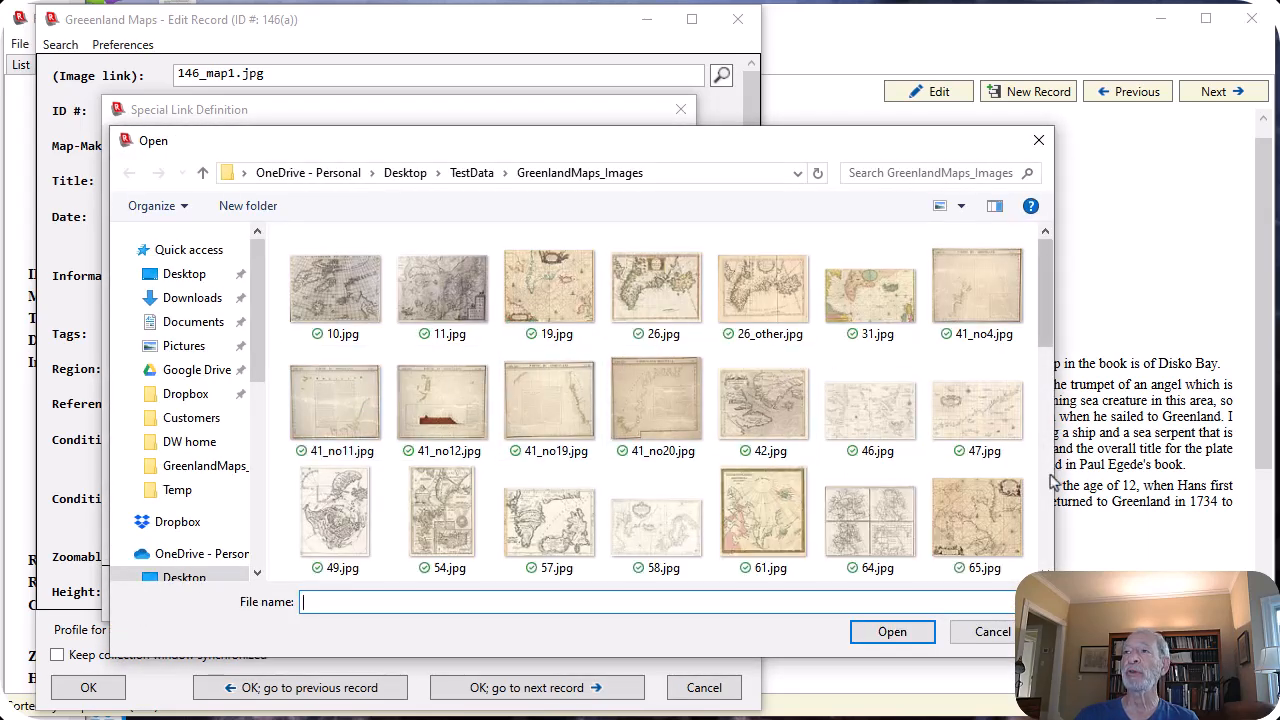
scroll(1043, 479, "down", 3)
left_click(765, 505)
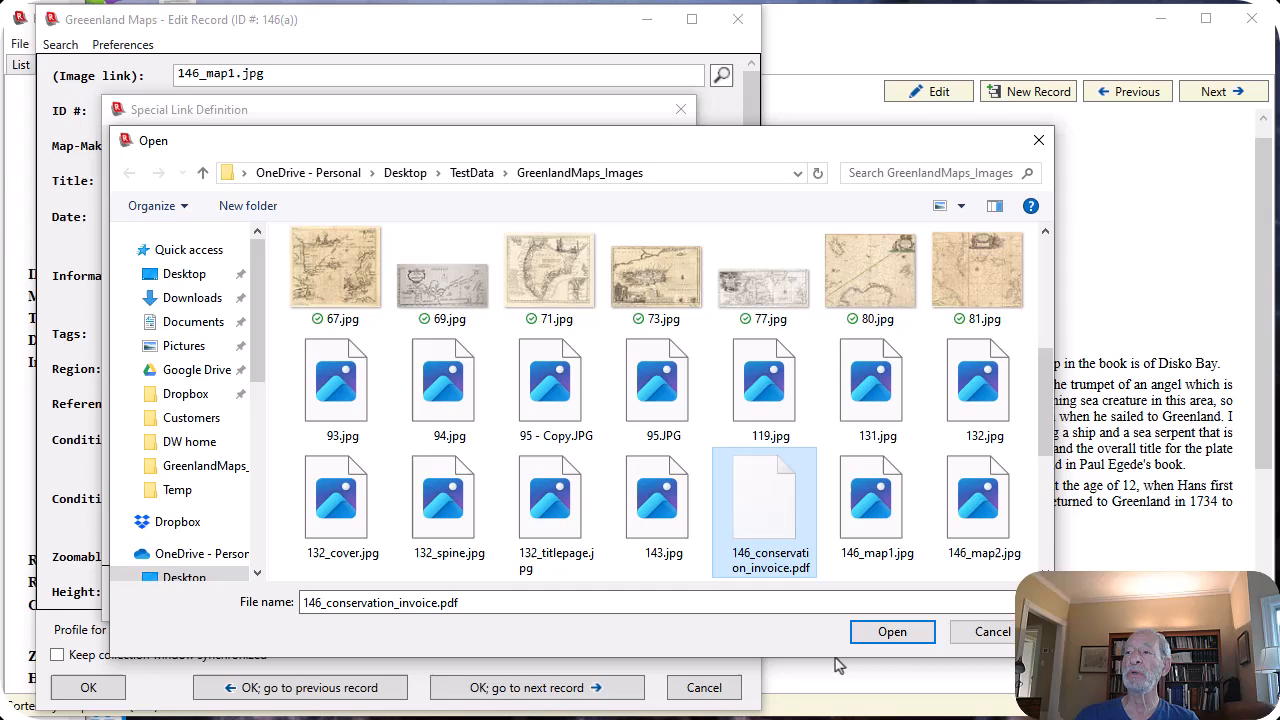
left_click(890, 632)
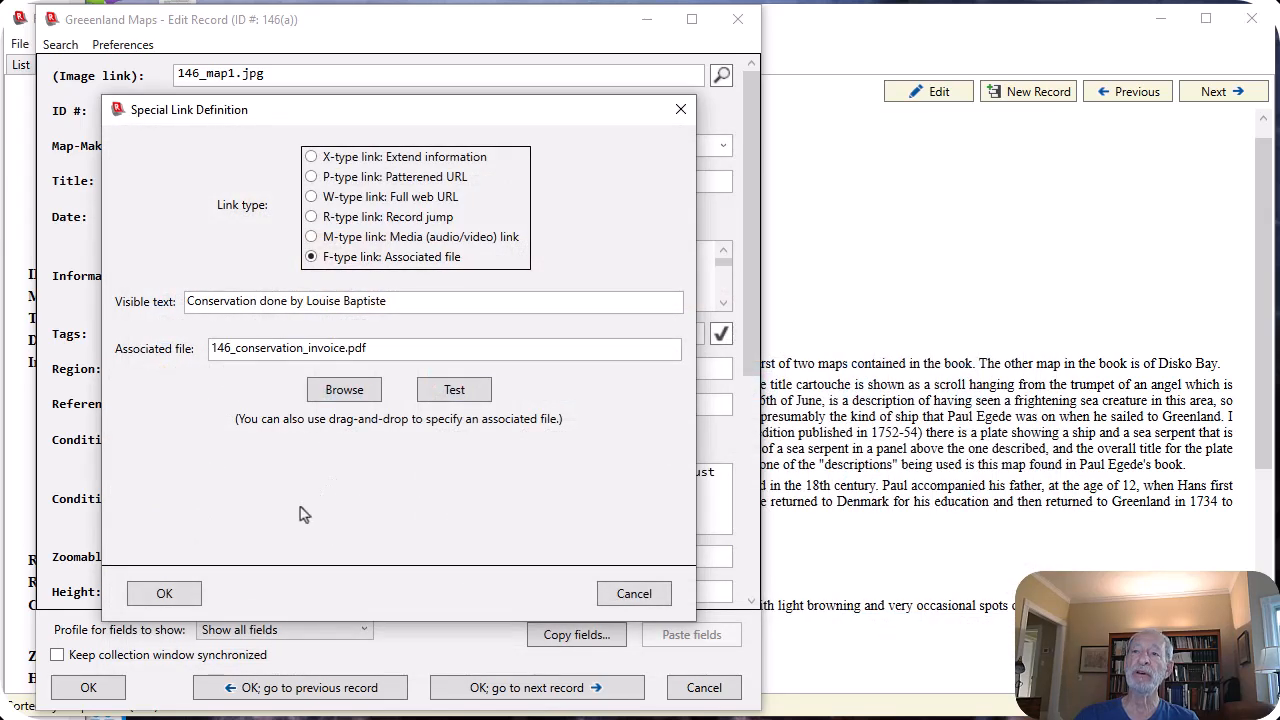
left_click(165, 594)
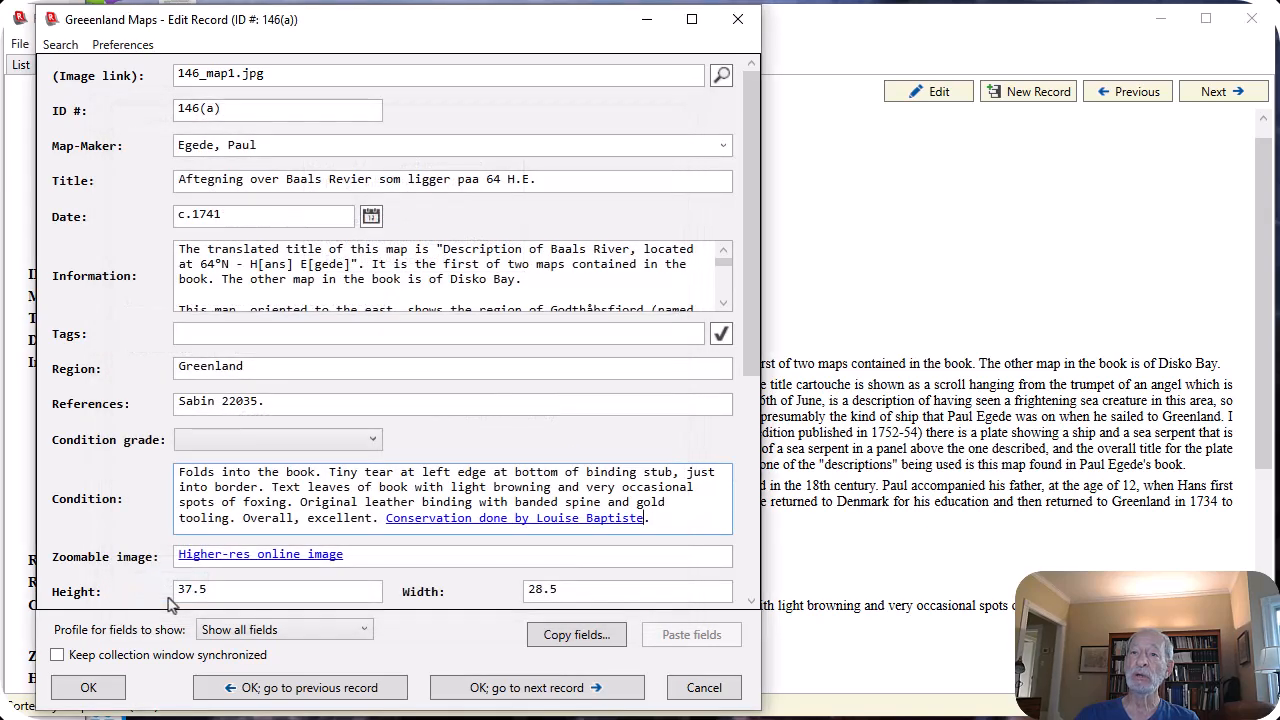
left_click(94, 690)
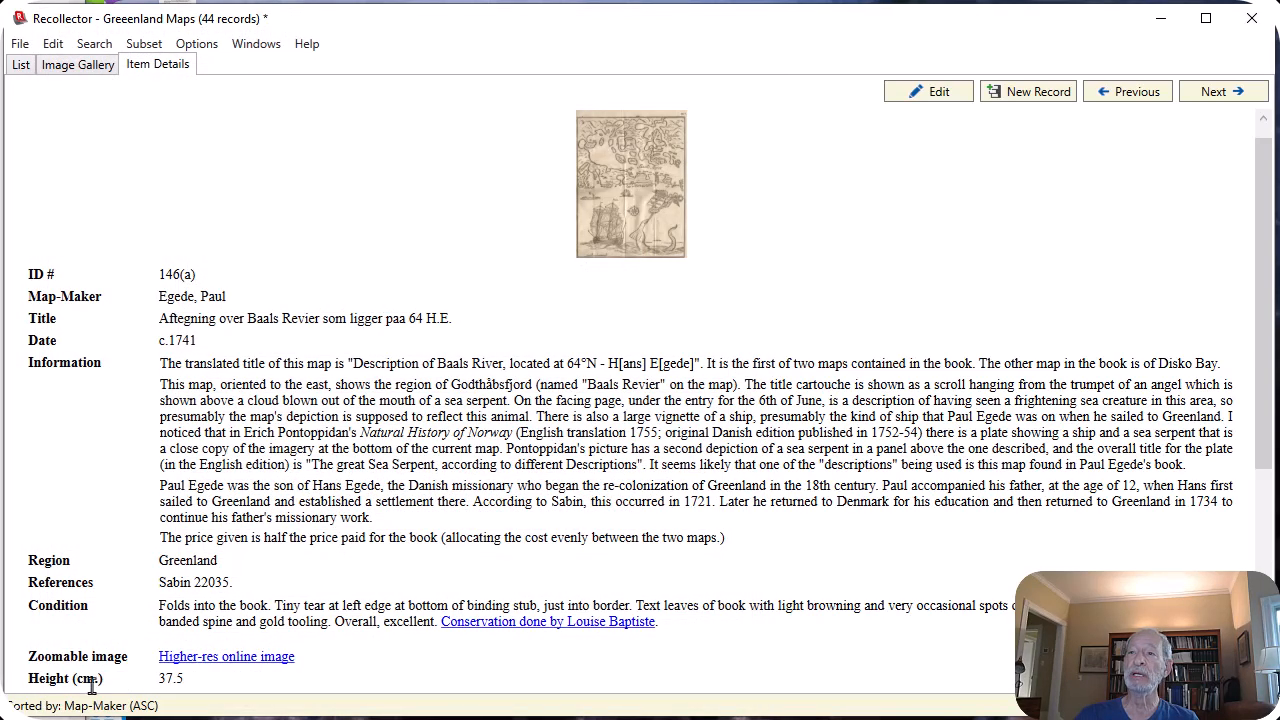
Test the conservation link by opening its invoice PDF, look through the treatment list, and close the document.
left_click(525, 621)
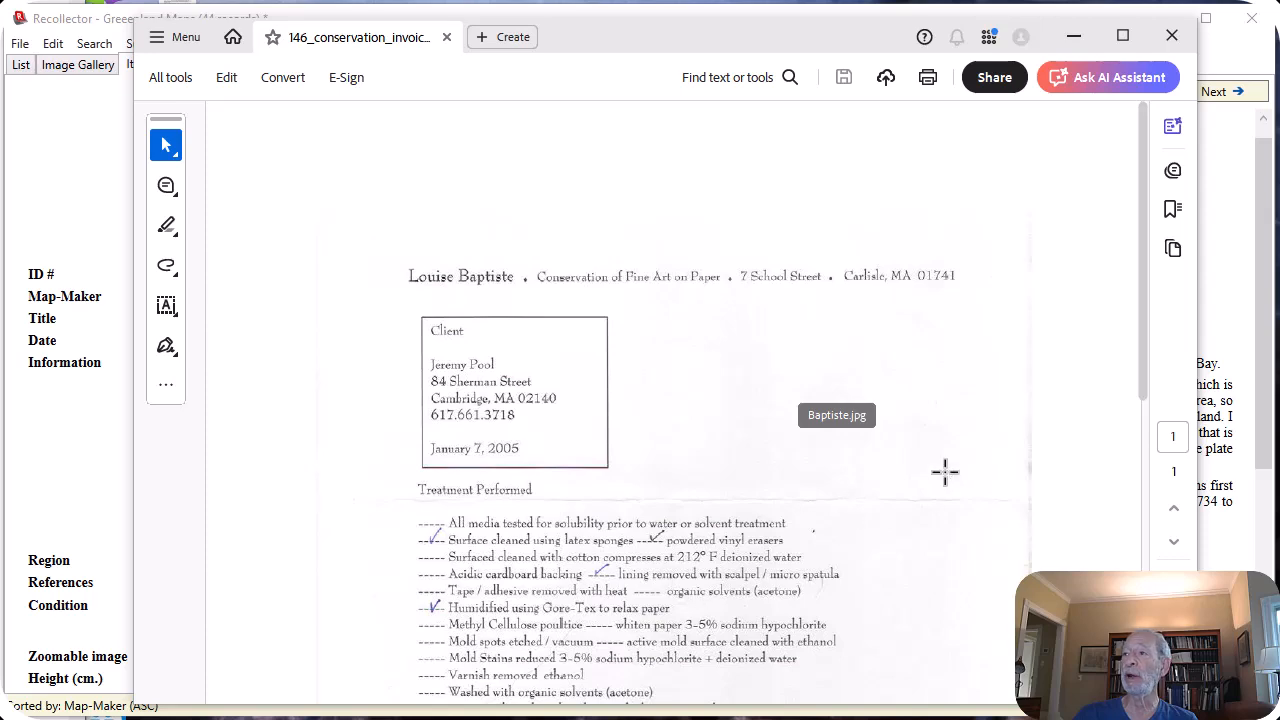
scroll(926, 450, "down", 1)
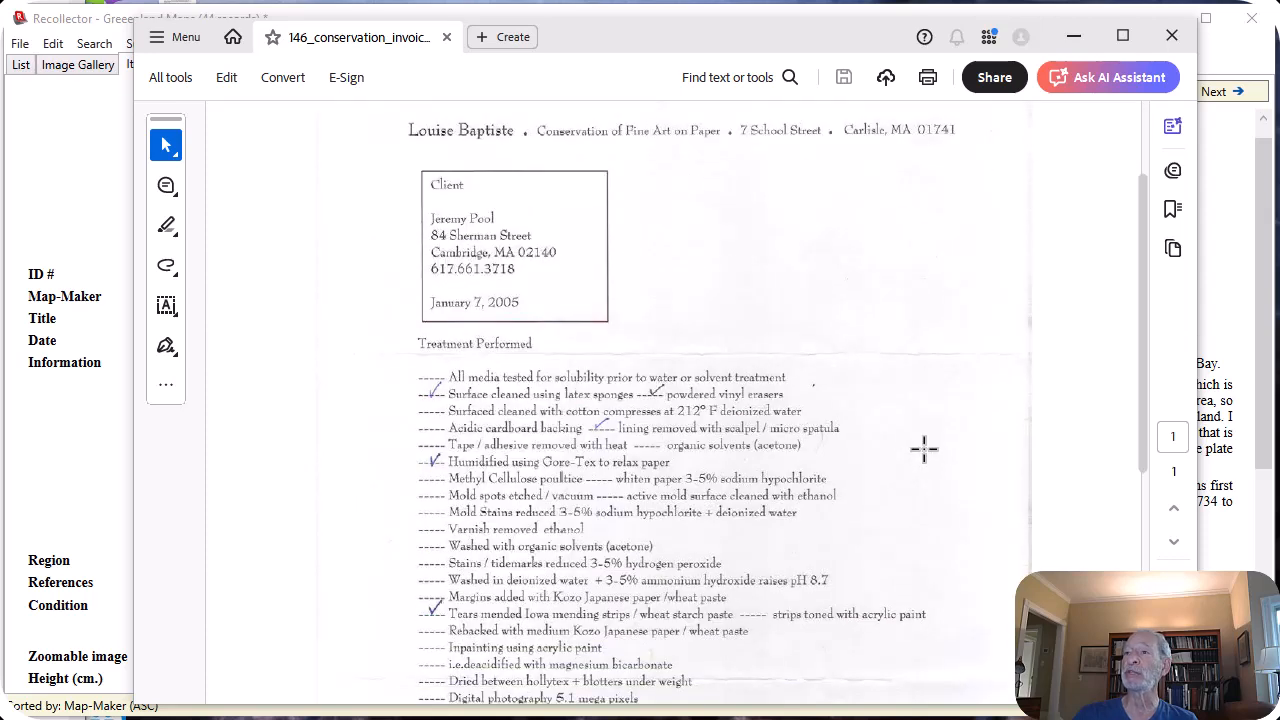
left_click(1172, 35)
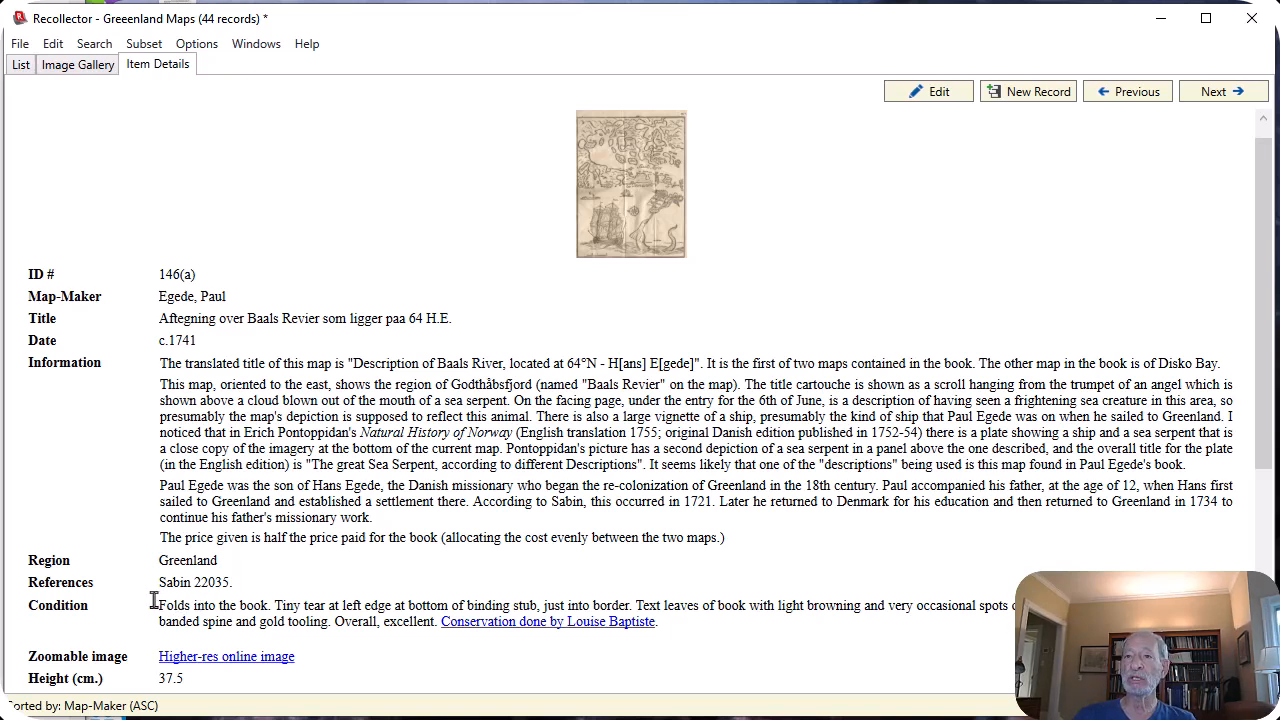
Reopen the record for editing and create an M-type media hyperlink on "Folds into the book" in the Condition field.
left_click_drag(154, 600, 240, 603)
left_click_drag(158, 602, 267, 598)
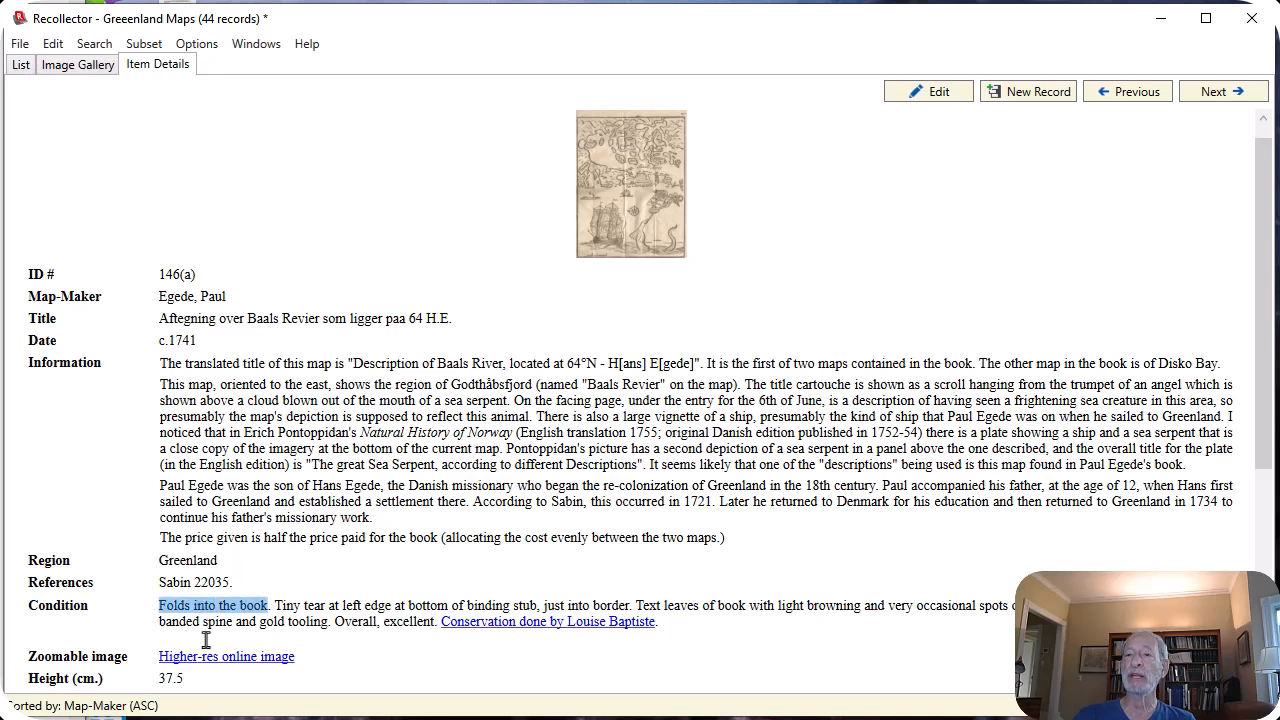
left_click(930, 93)
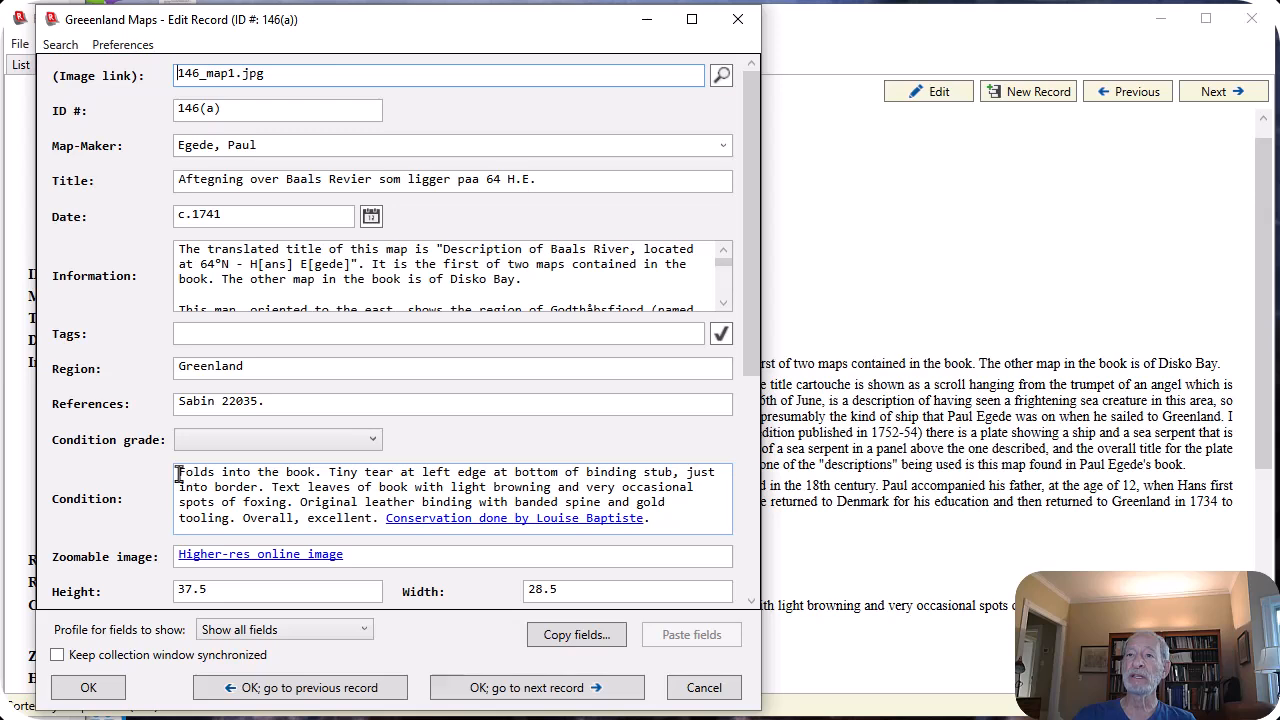
left_click_drag(179, 474, 314, 472)
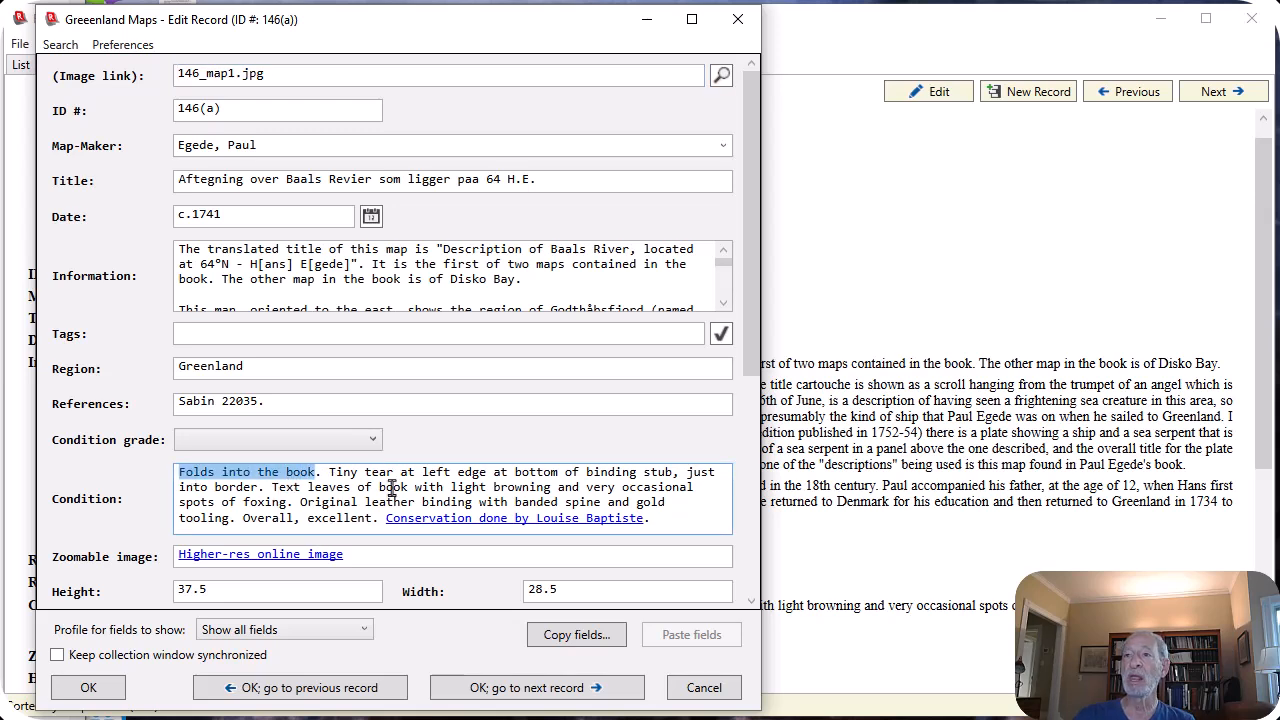
right_click(285, 478)
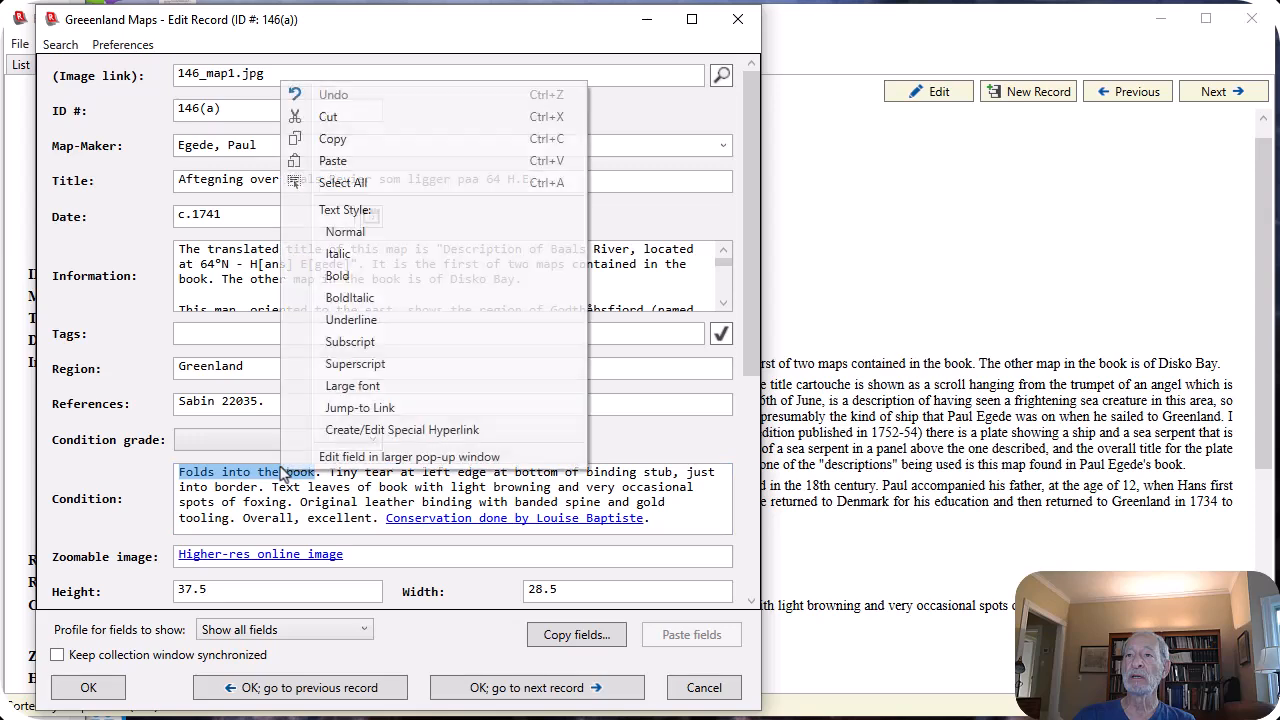
left_click(366, 430)
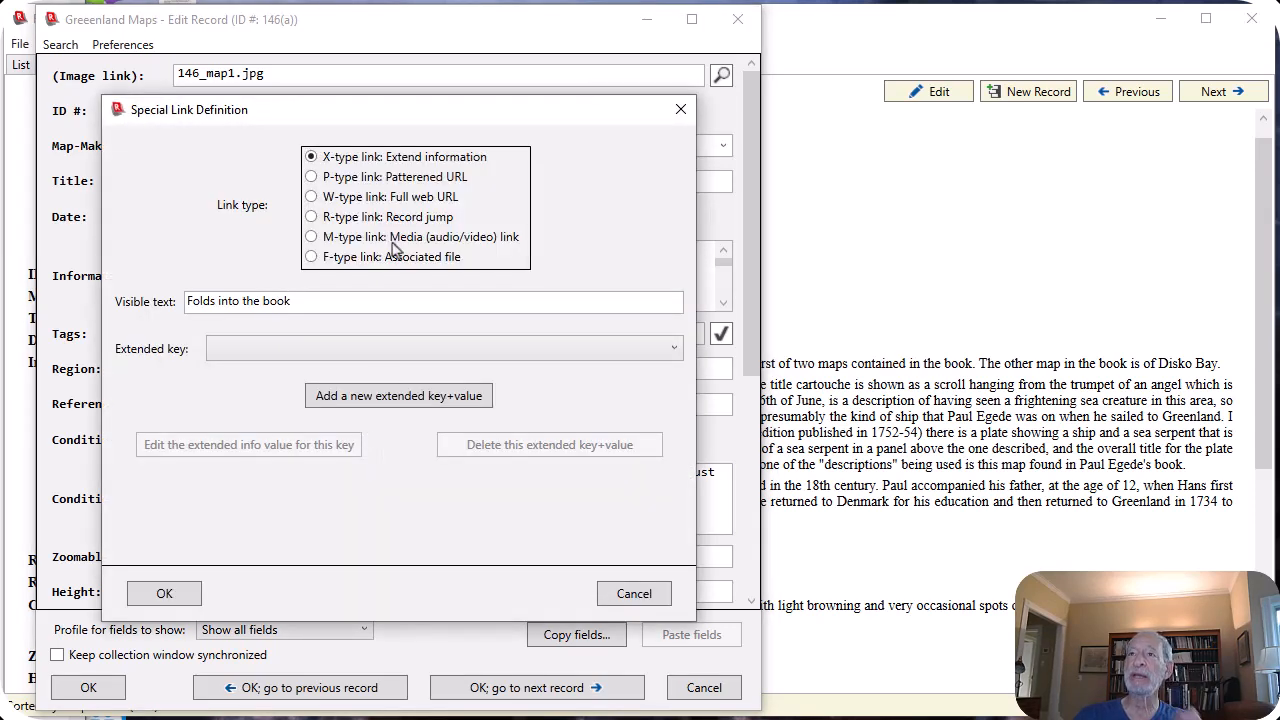
left_click(313, 237)
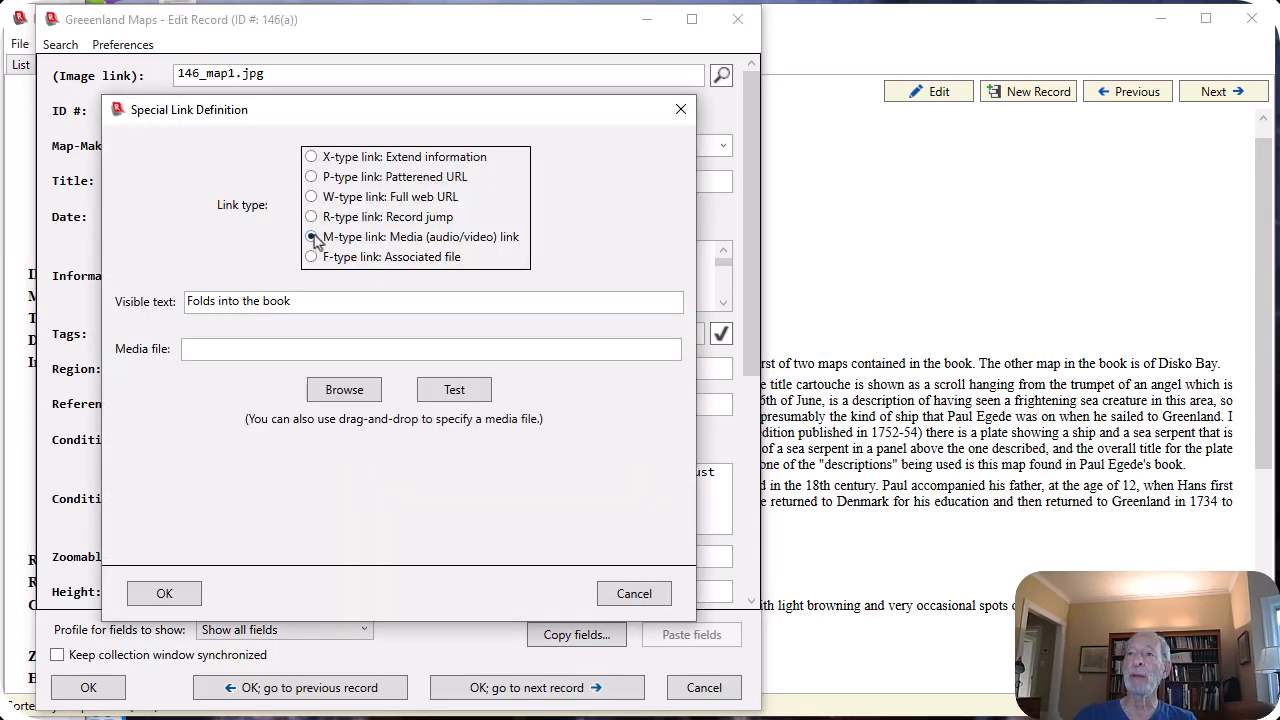
Set 146a.mov as the link's media file, then save the link and the record.
left_click(341, 392)
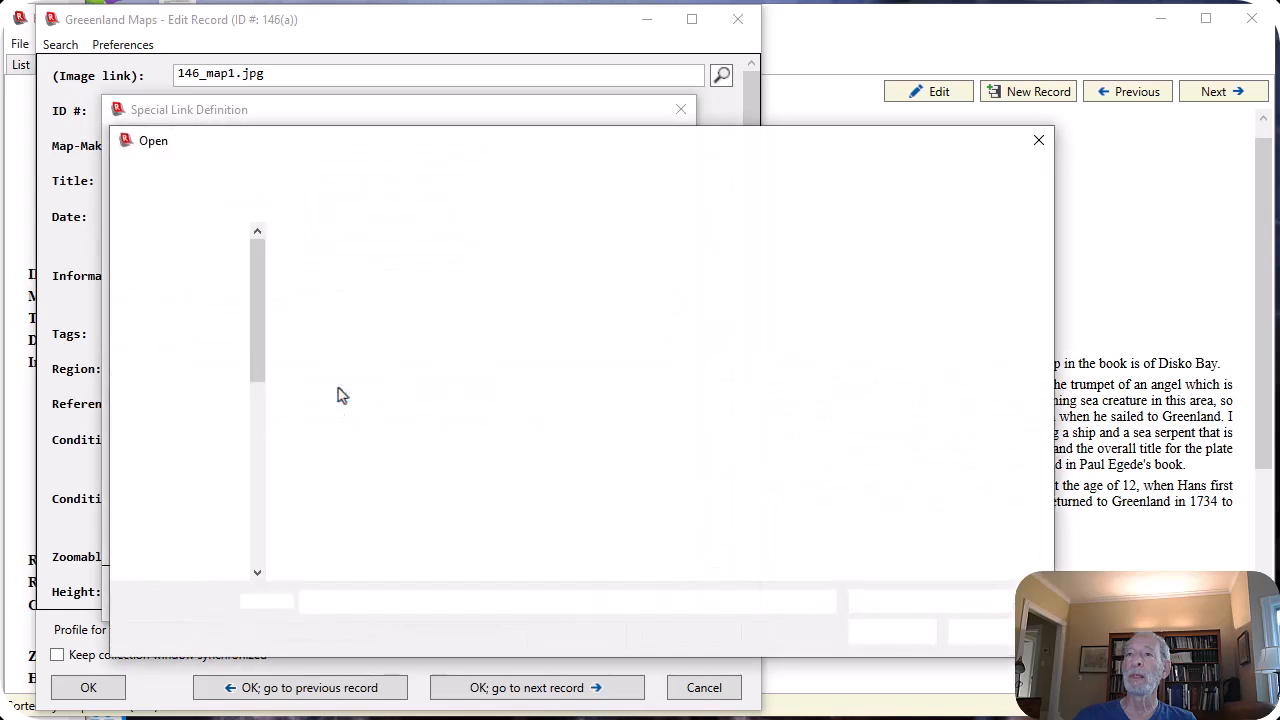
left_click(335, 292)
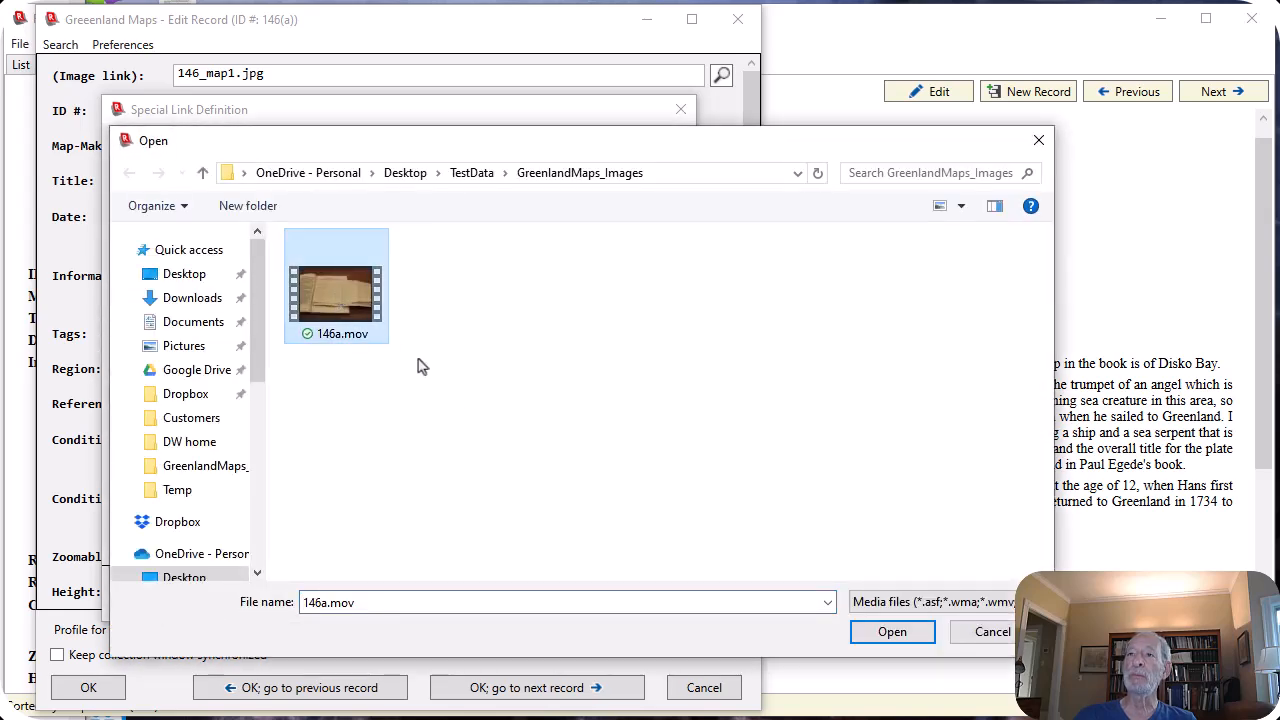
left_click(893, 633)
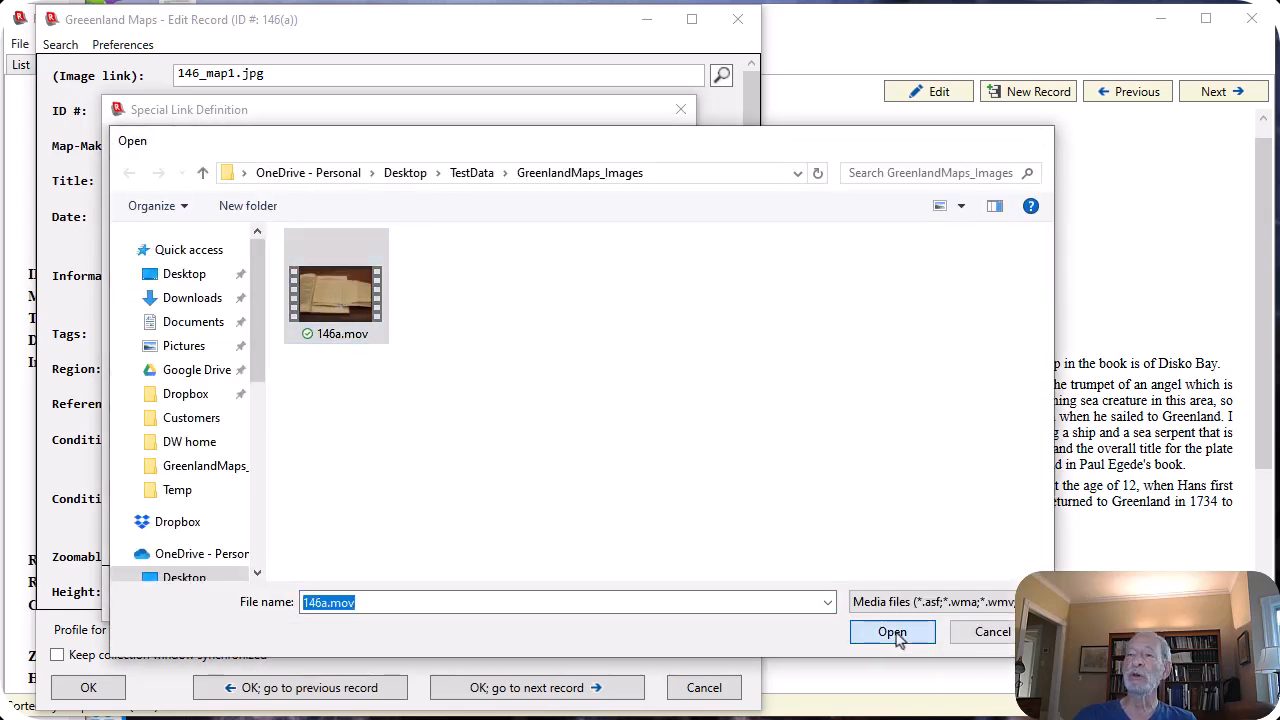
left_click(164, 593)
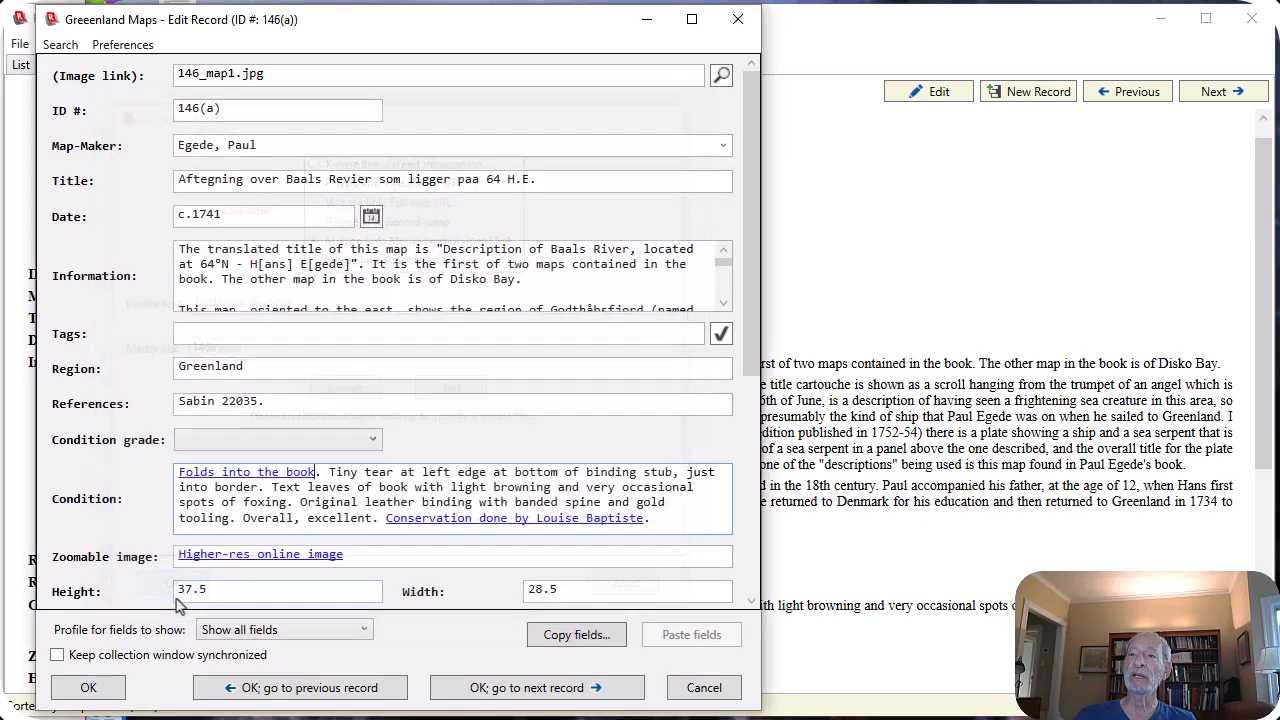
left_click(88, 689)
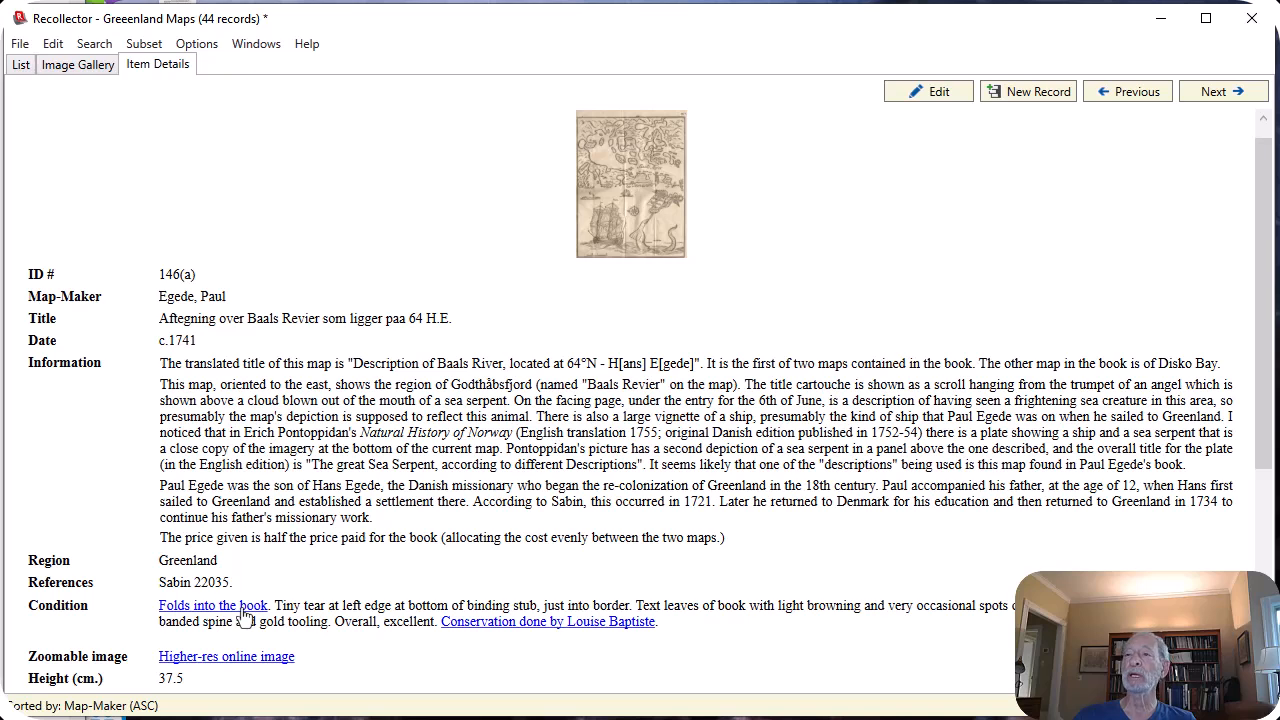
Test the "Folds into the book" link by playing its video, then close the player.
left_click(244, 608)
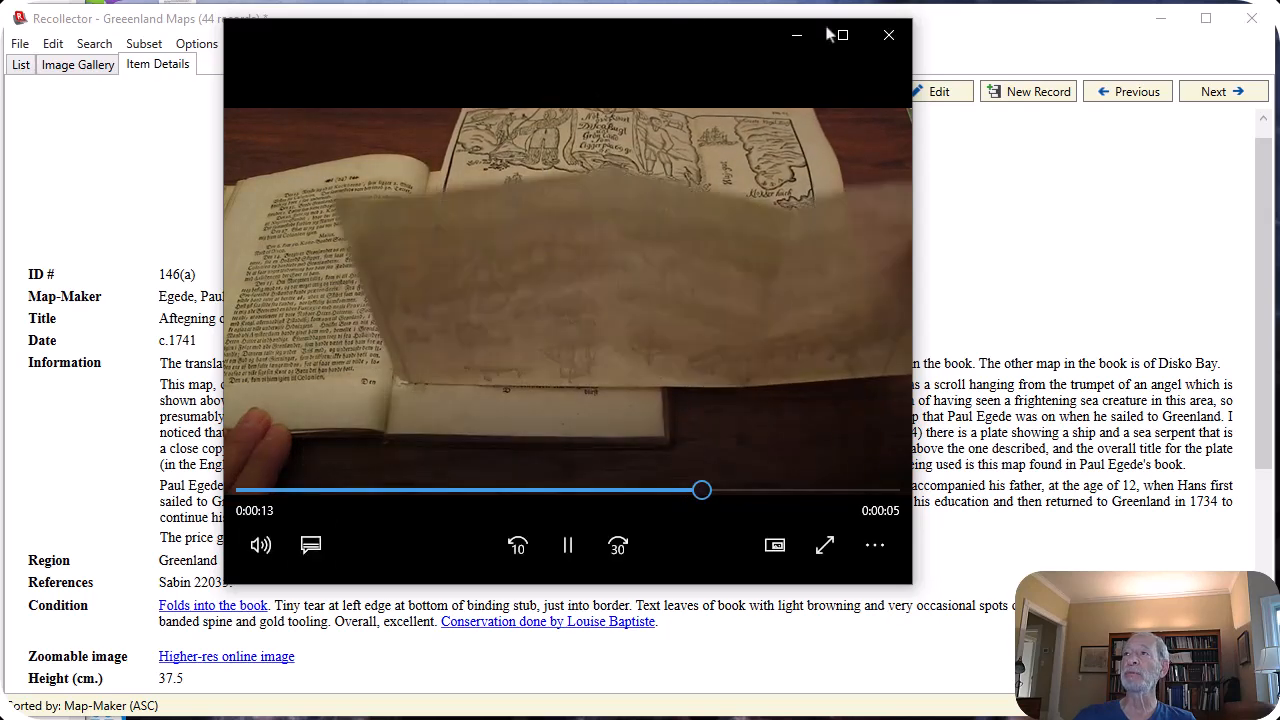
left_click(889, 35)
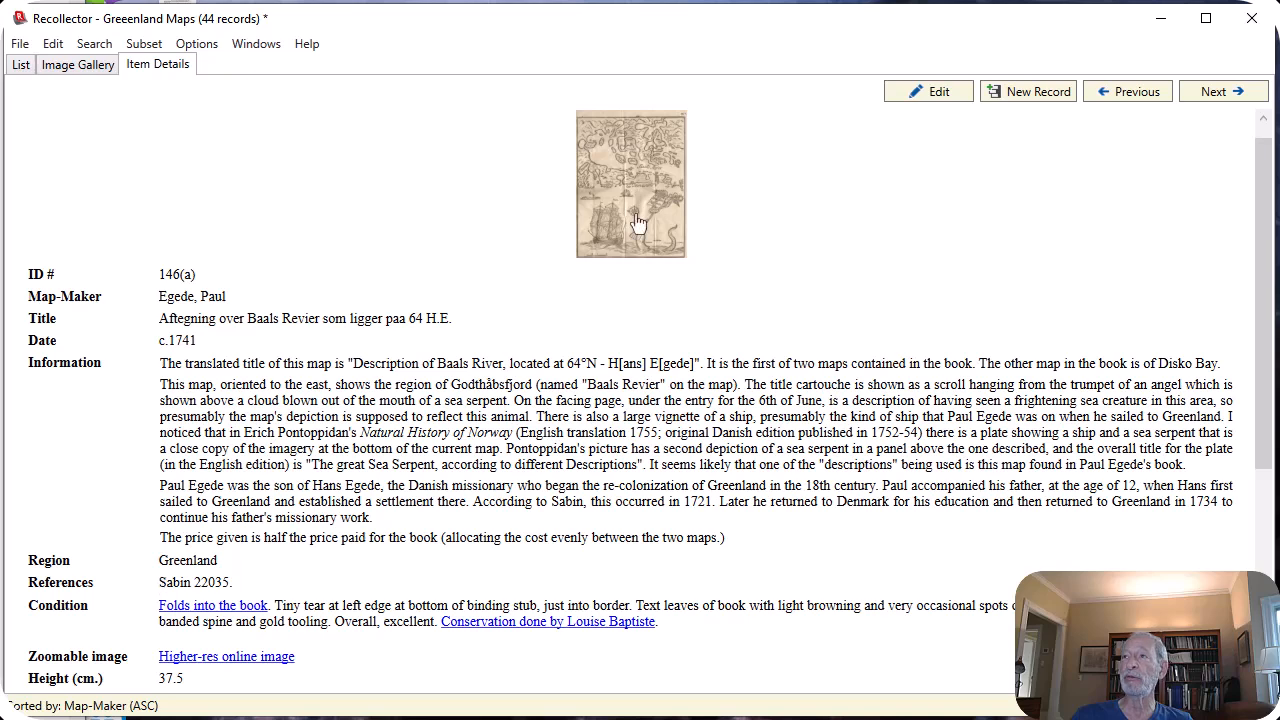
Edit the record again and start a special hyperlink on the word "Sabin" in the References field.
left_click(939, 92)
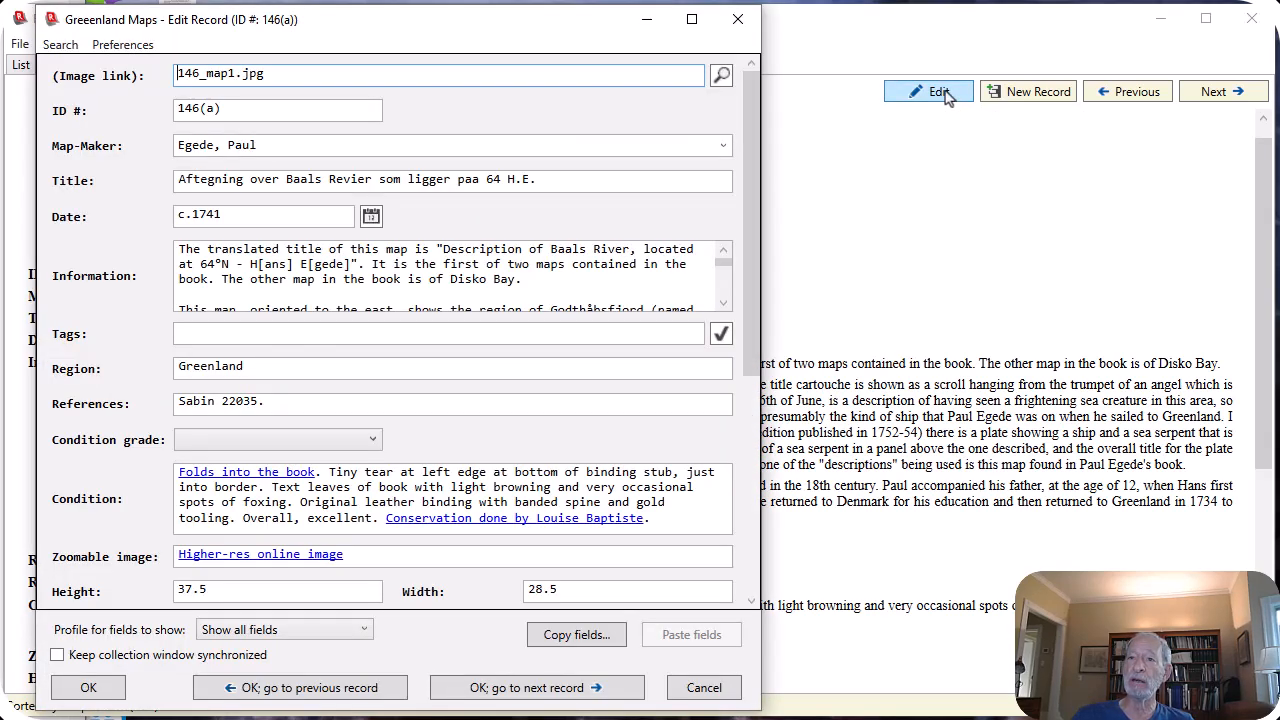
double_click(197, 400)
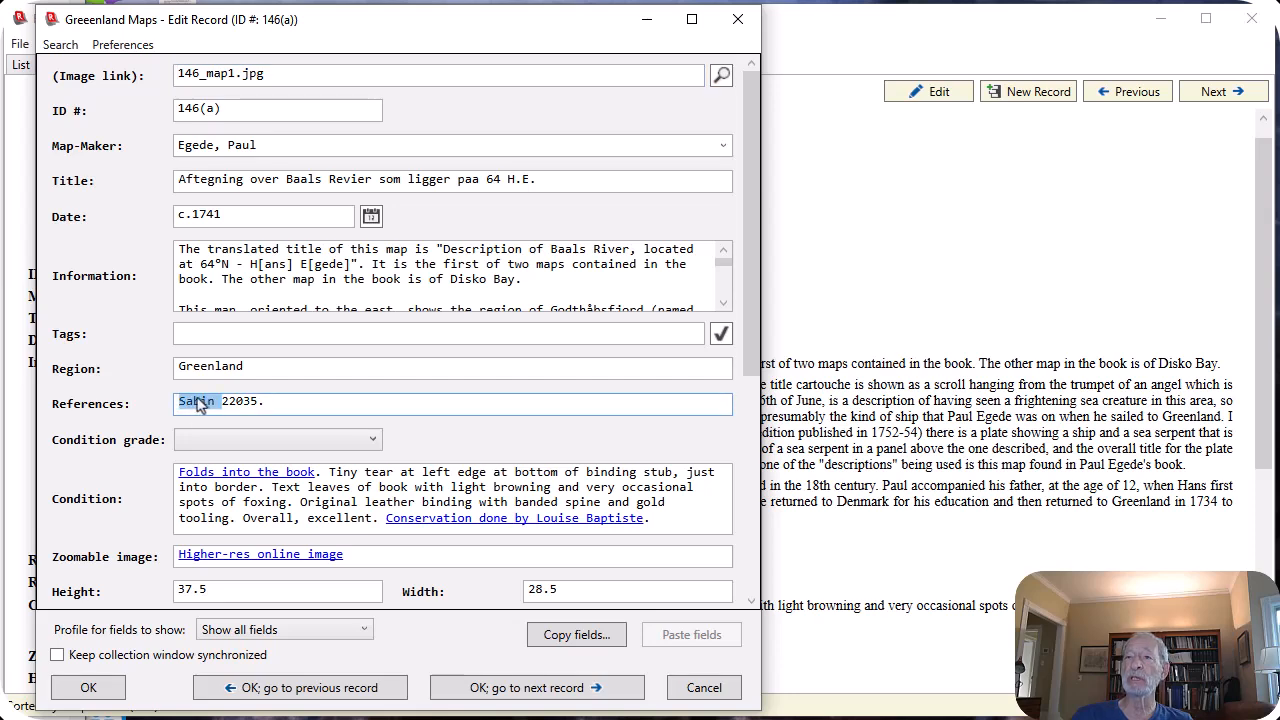
left_click(200, 398)
double_click(210, 399)
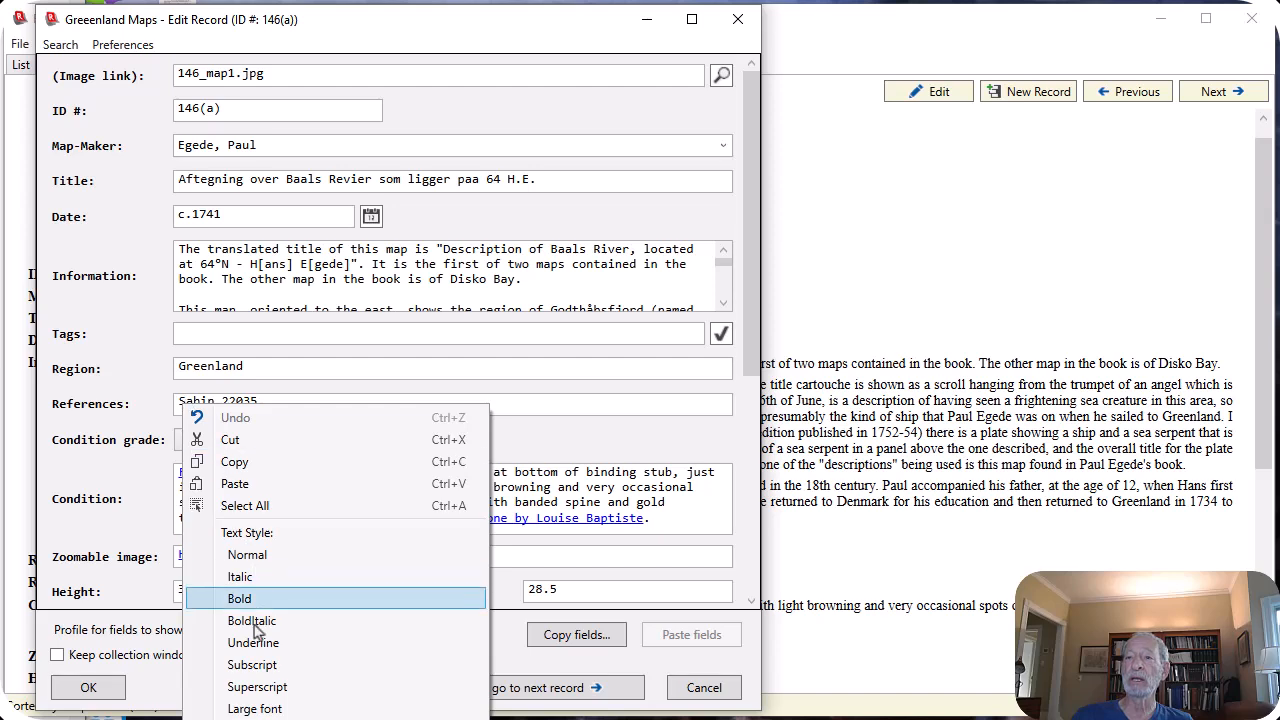
left_click(262, 717)
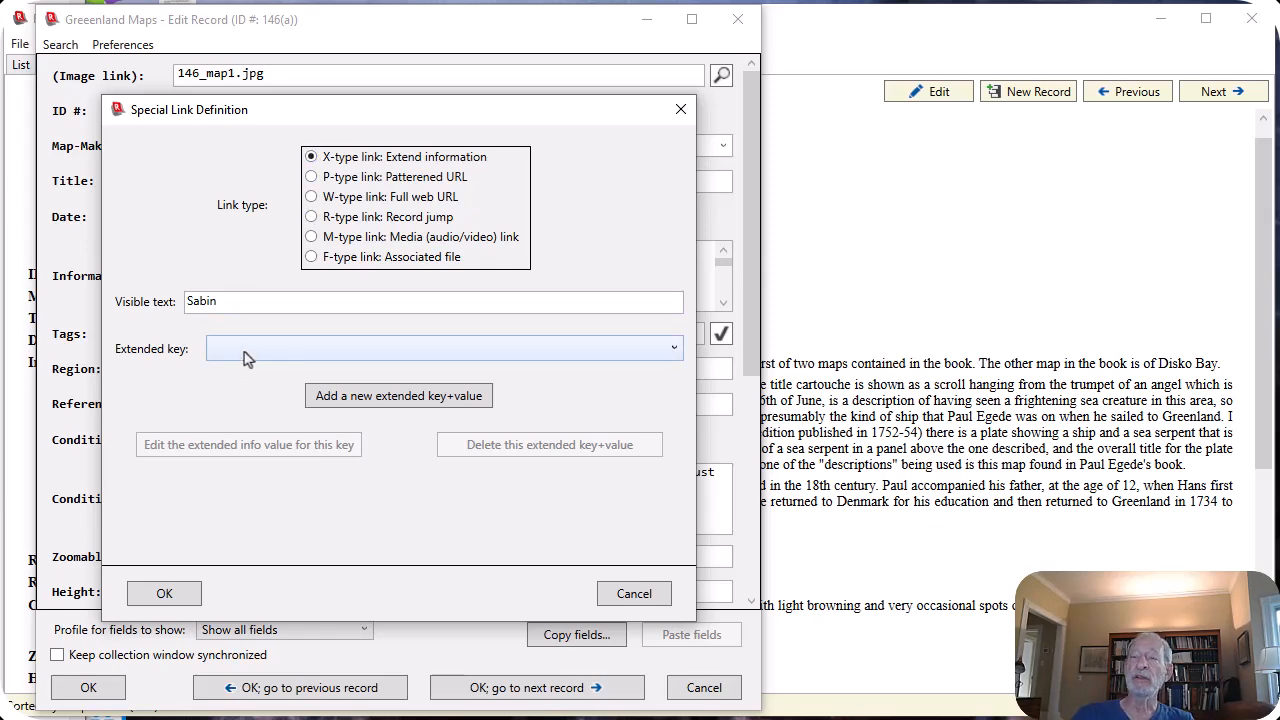
Add a new extended key "Sabin" and enter the full Bibliotheca Americana citation, 29 volumes, 1868-1936, as its extended information text.
left_click(395, 398)
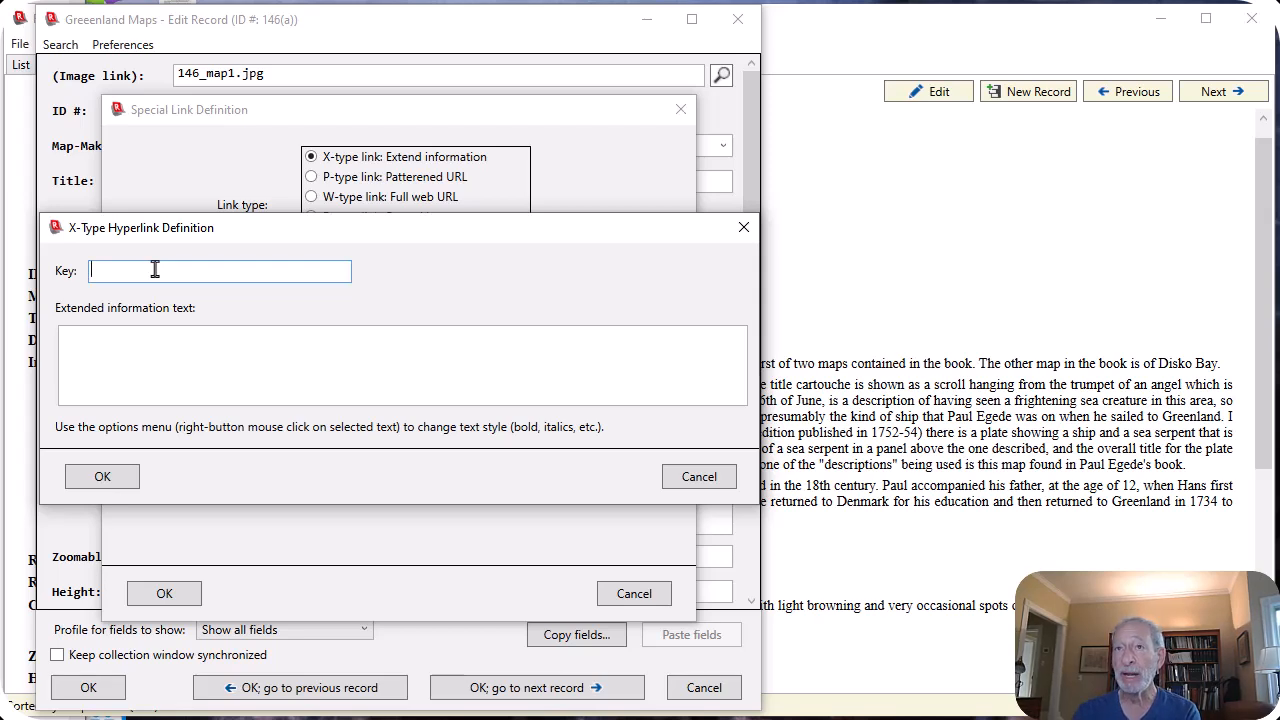
type("Sabin")
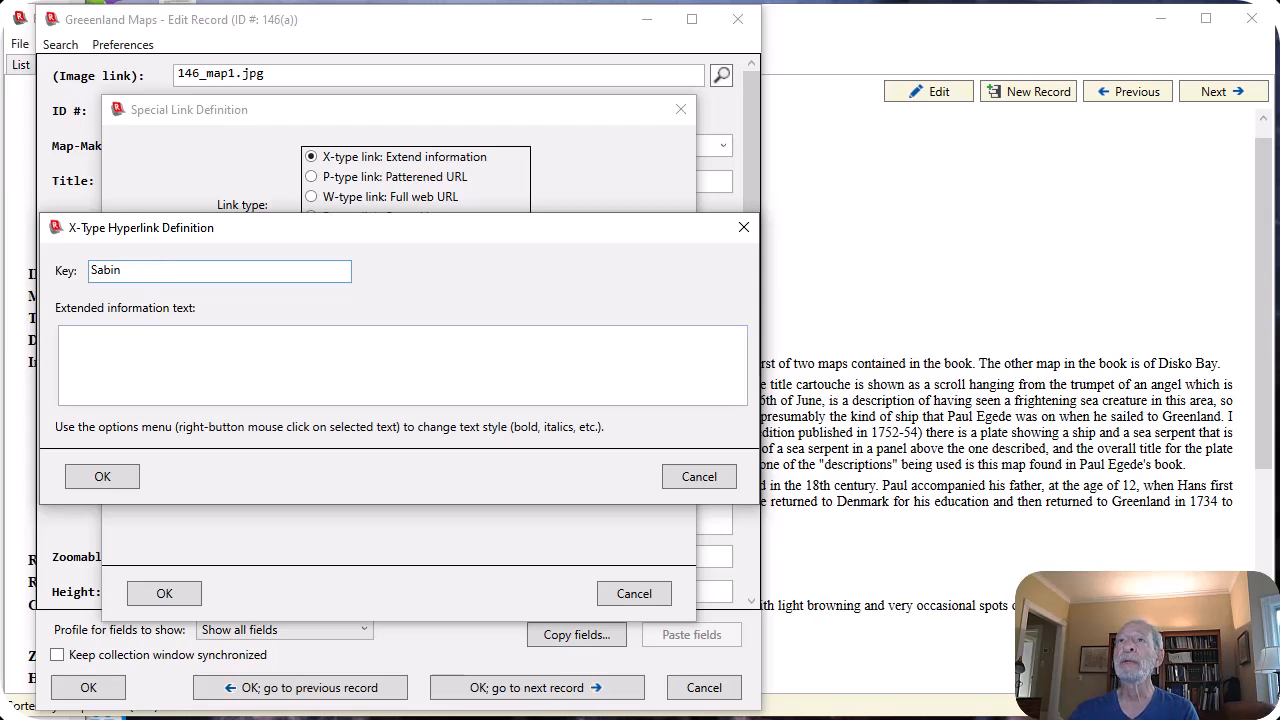
key("alt+Tab")
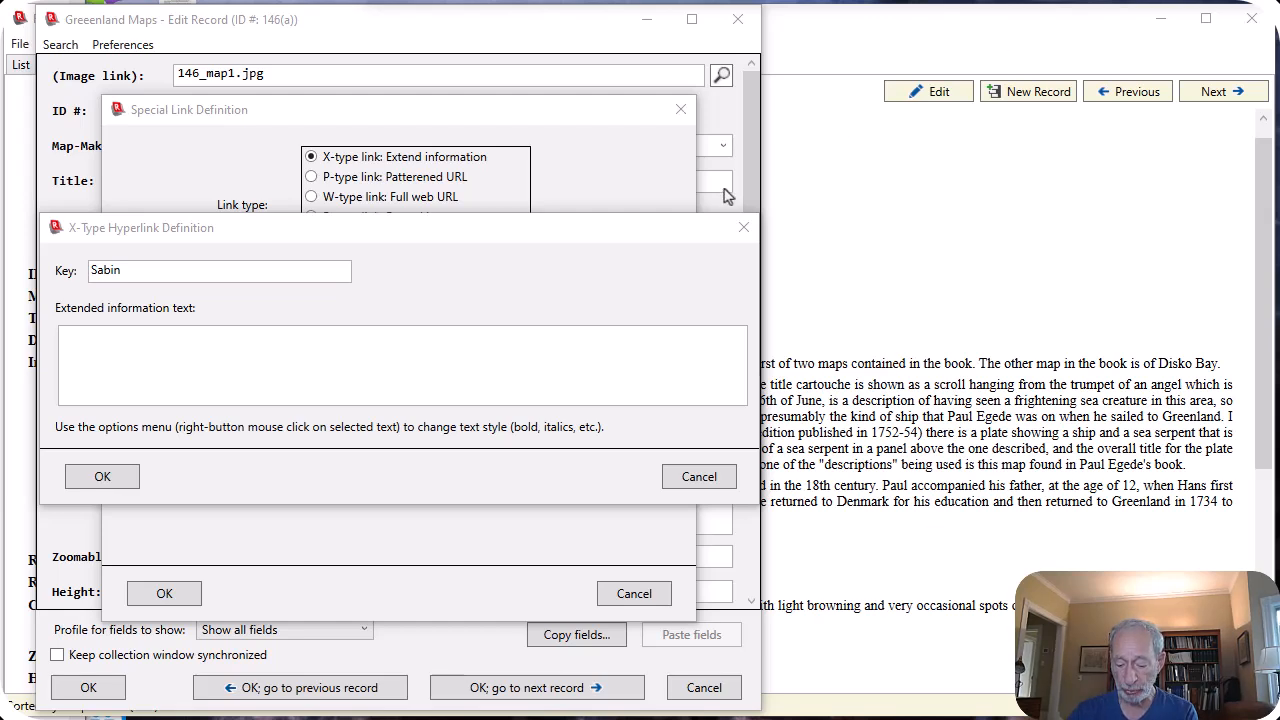
left_click(155, 338)
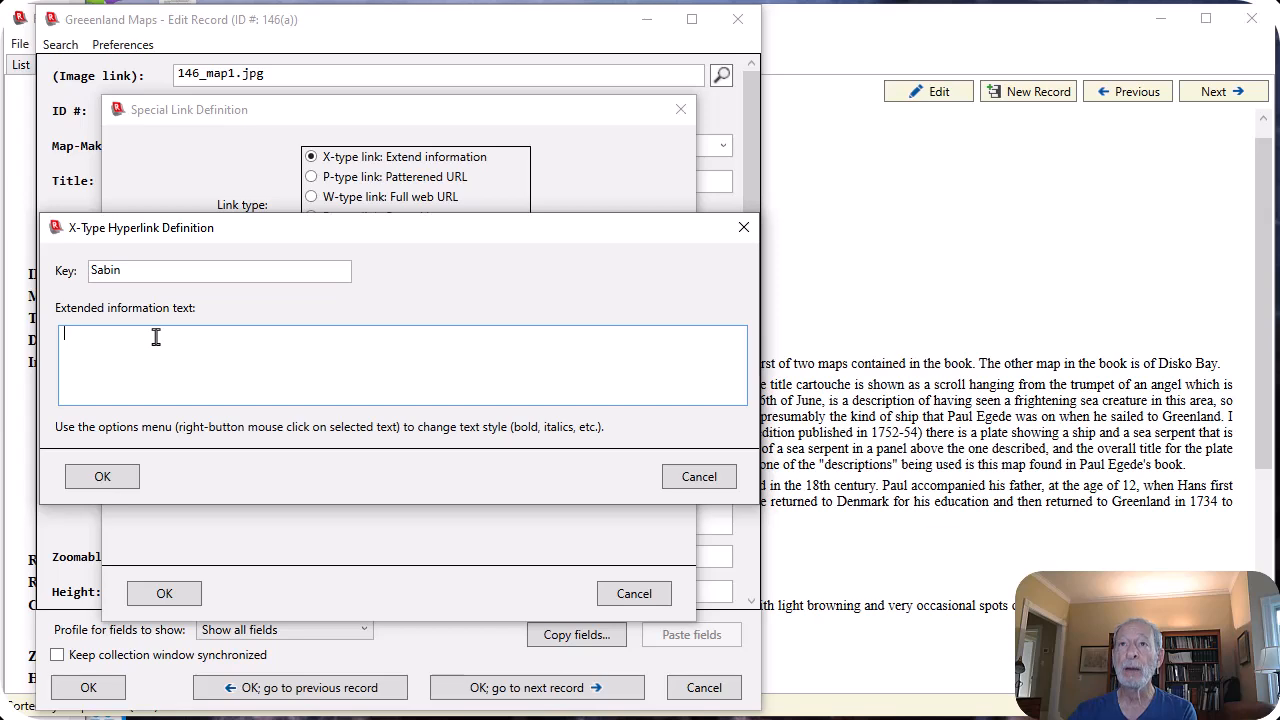
type("Sabin, Joseph; Eames, Wilberforce; Vail, R W G; Bibliotheca Americana: A Dictionary of Books Relating to America, from its Discovery to the Present Time, 29 volumes, NY: Bibliographical Society of America, 1868-1936")
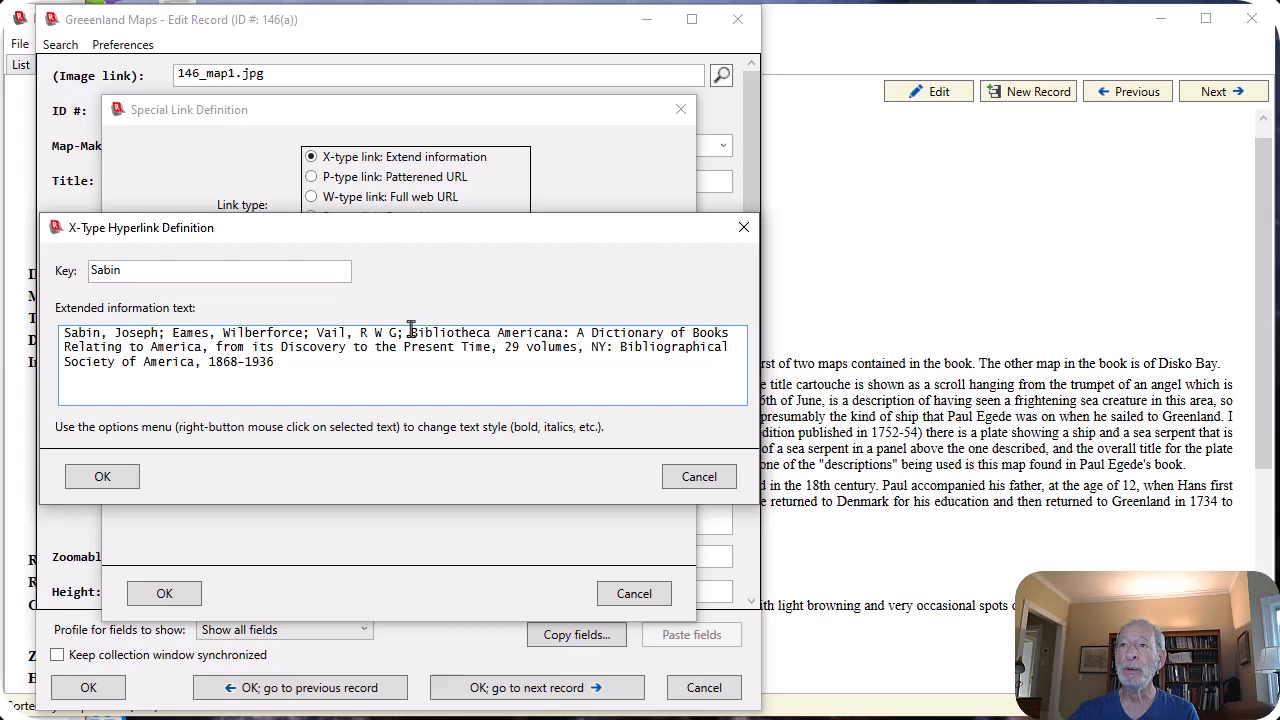
Italicize the book title from "Bibliotheca Americana" through "the Present Time" in the extended information text and accept the key definition.
left_click_drag(410, 332, 492, 349)
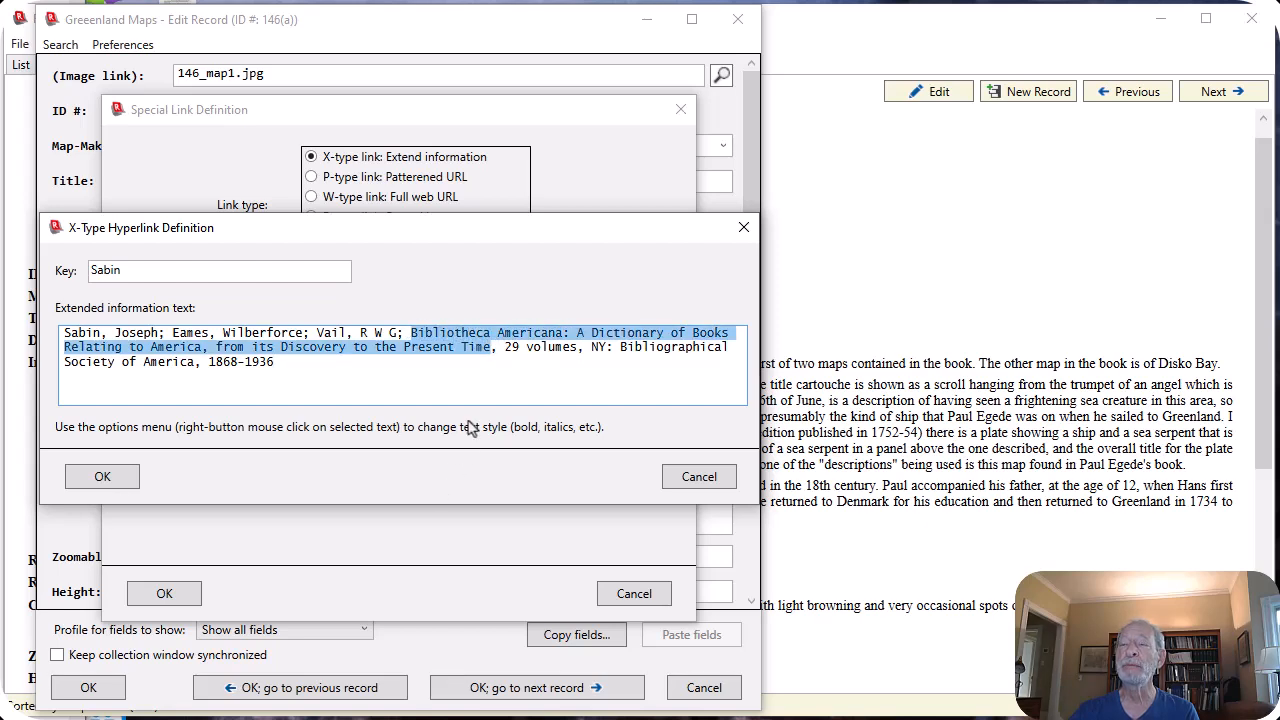
right_click(447, 346)
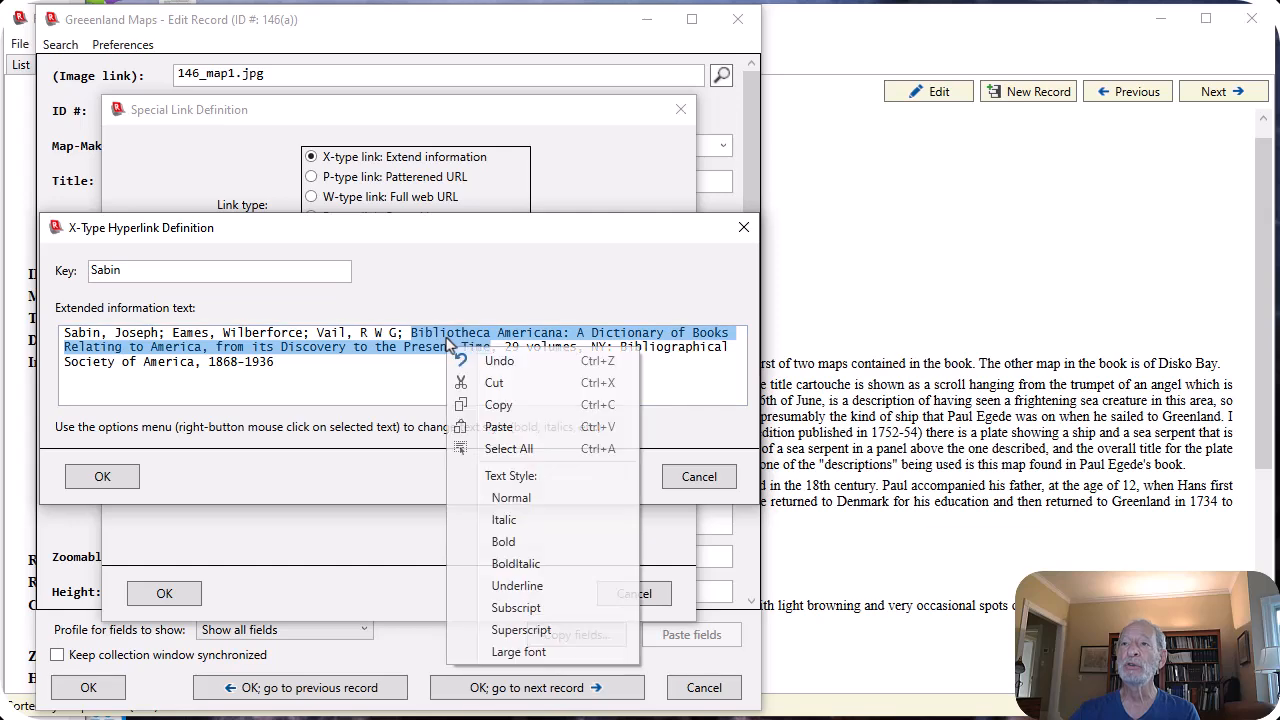
left_click(504, 520)
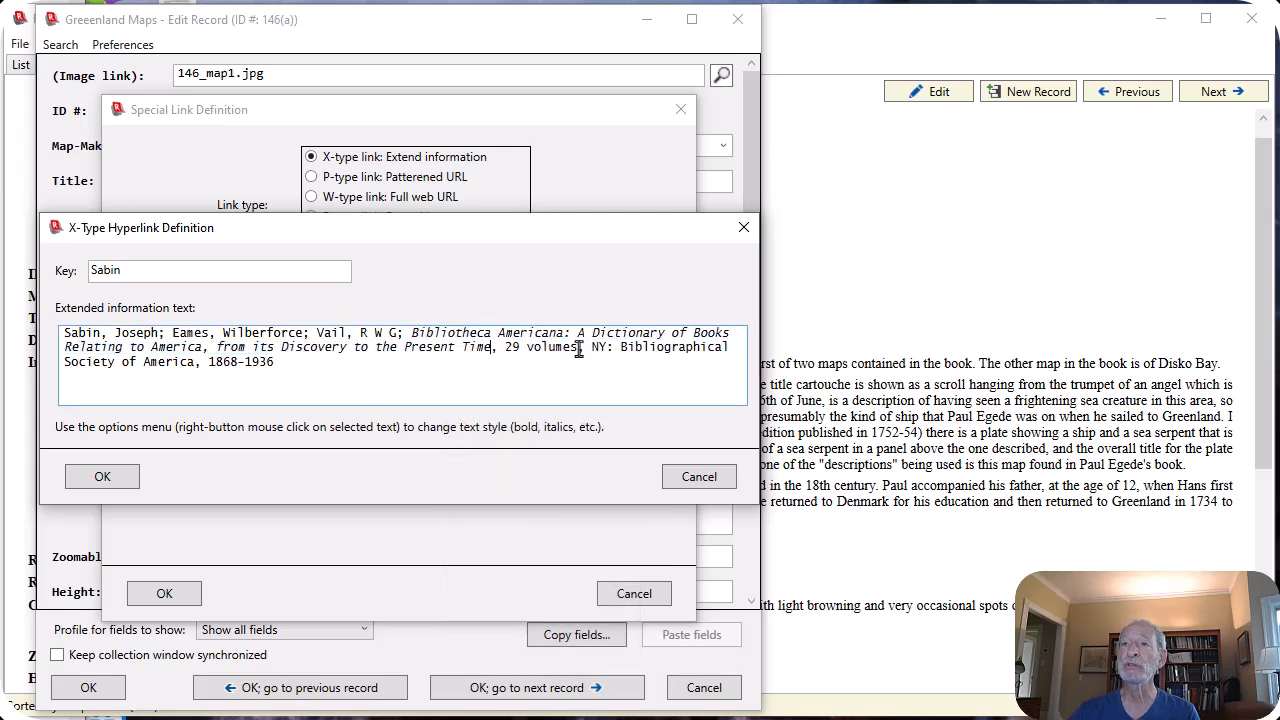
left_click(102, 477)
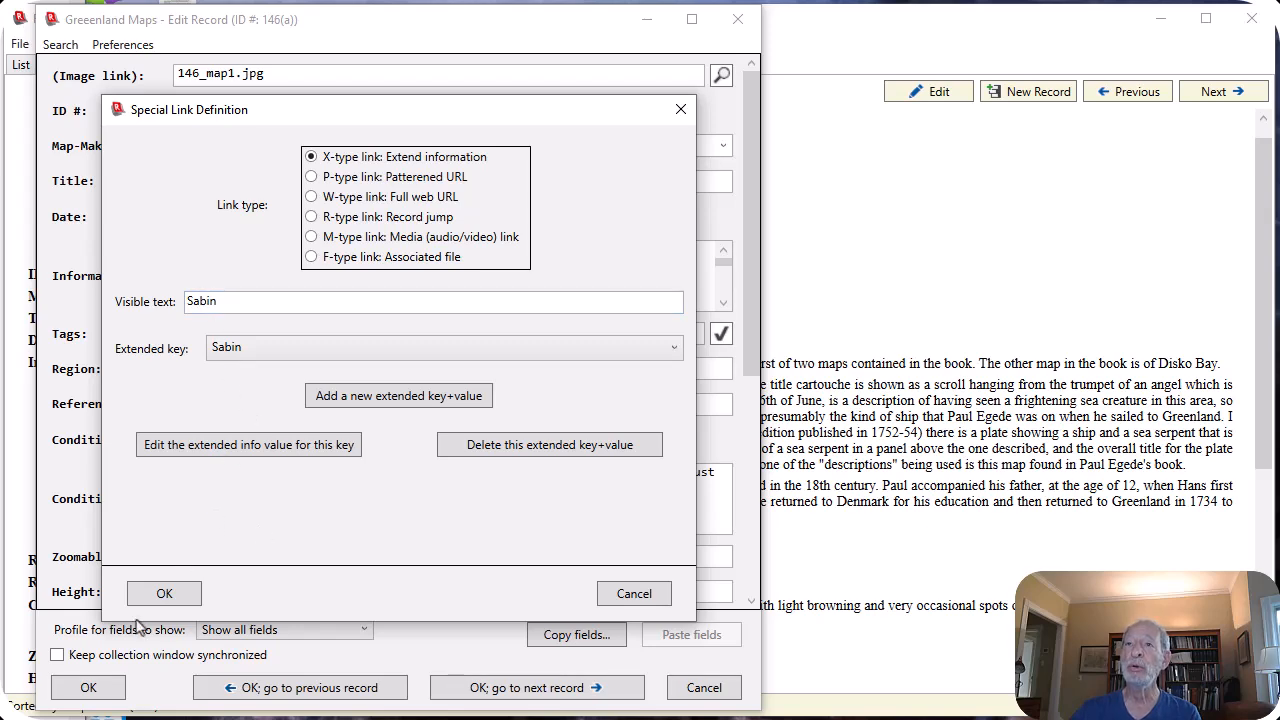
Save the "Sabin" link and the record, then display the link's extended information in the References field.
left_click(185, 593)
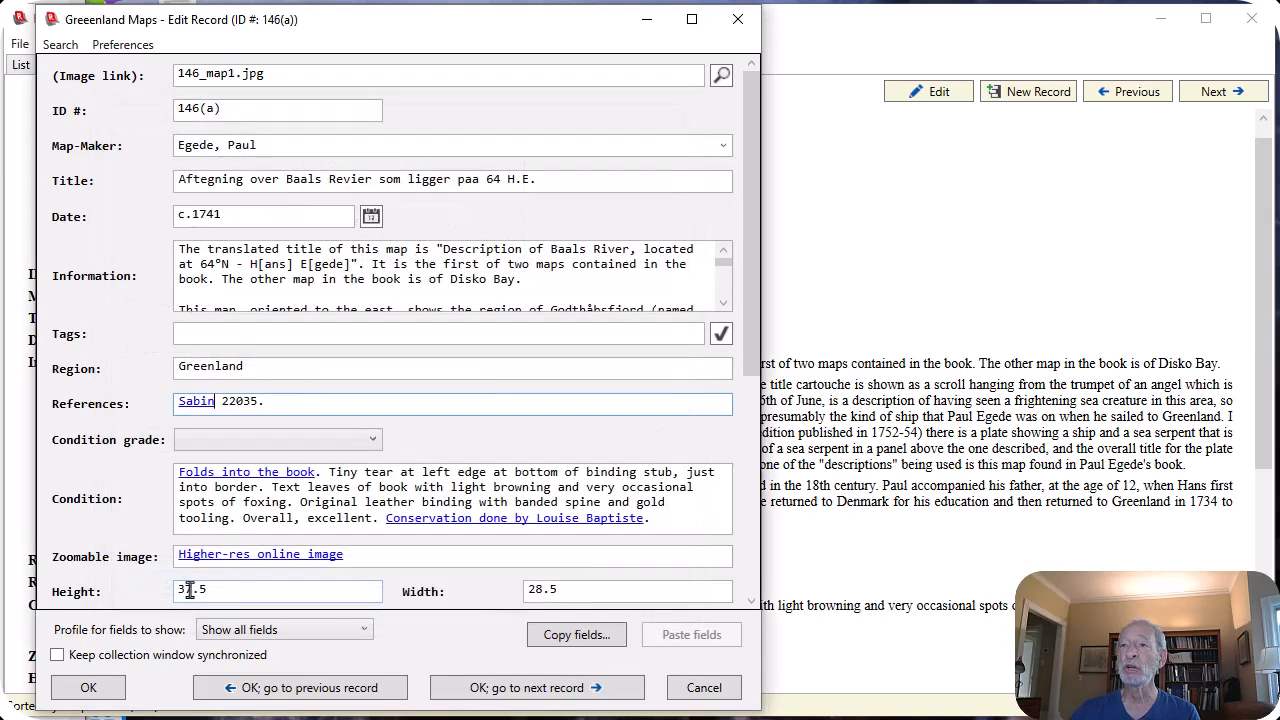
left_click(94, 689)
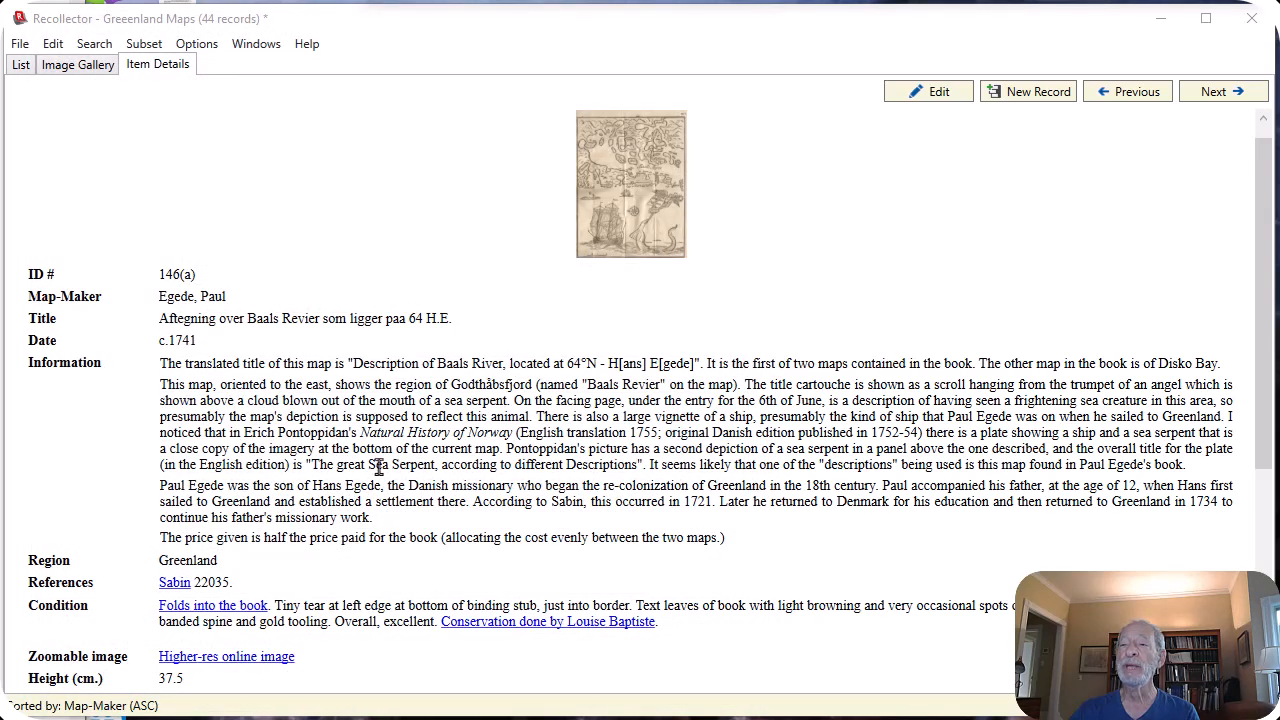
mouse_move(176, 590)
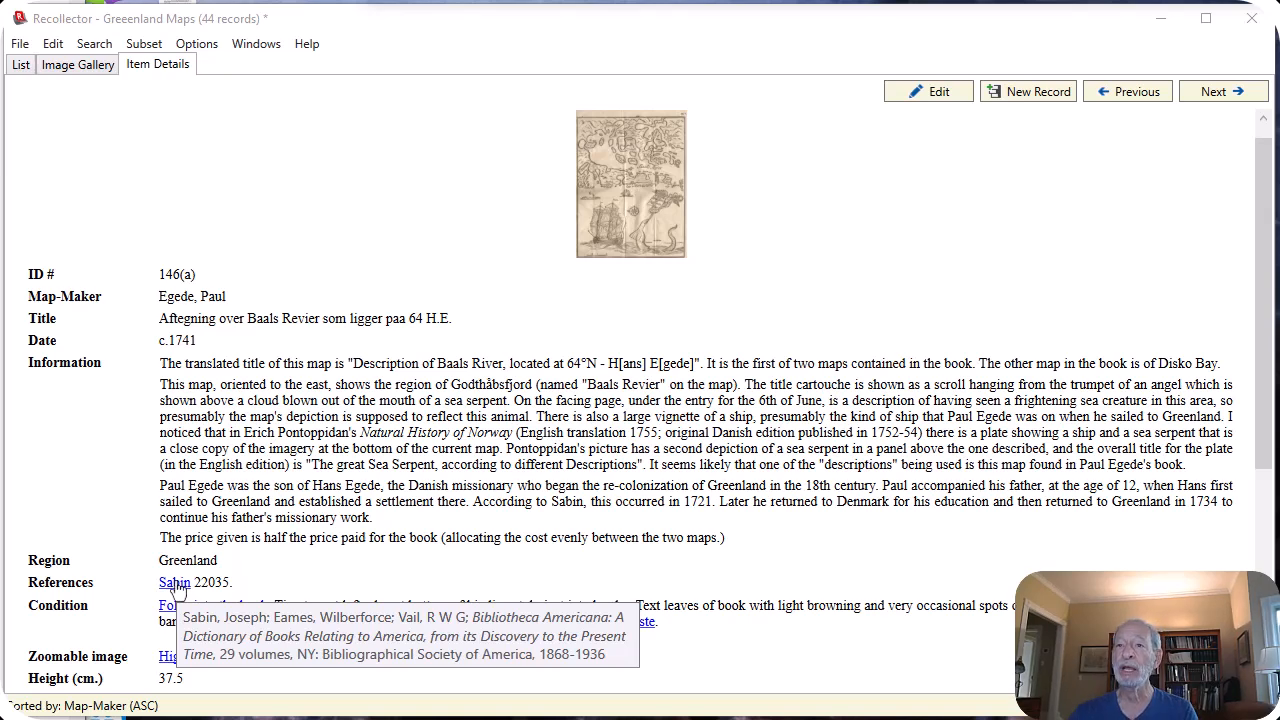
left_click(175, 583)
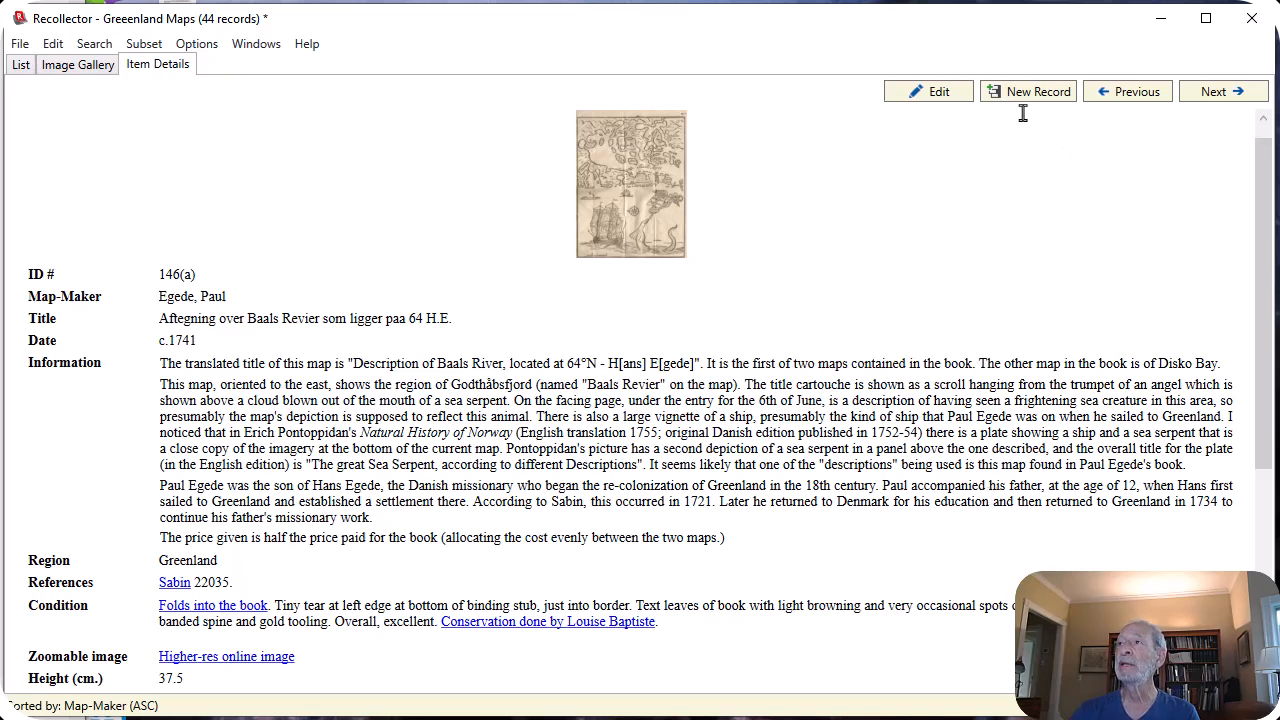
Link the word "Sabin" in the record's Information field to the existing extended key "Sabin", then save the link and the record.
left_click(940, 93)
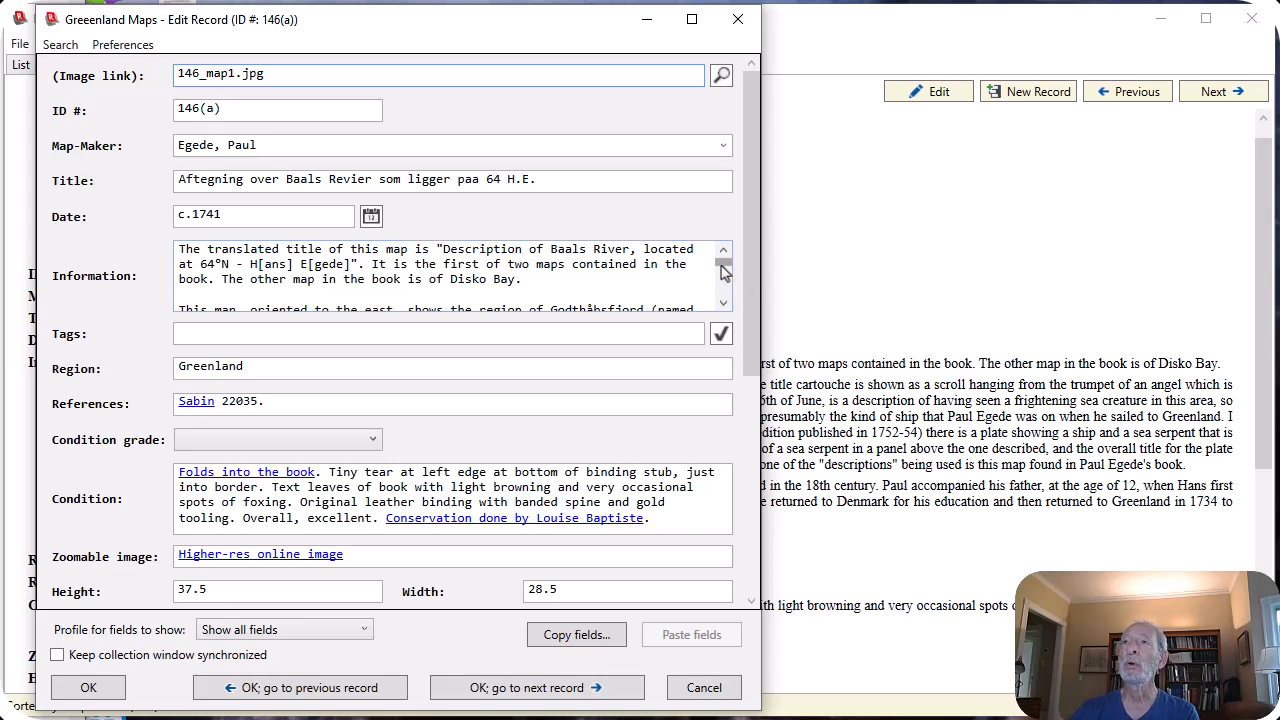
left_click_drag(726, 264, 727, 328)
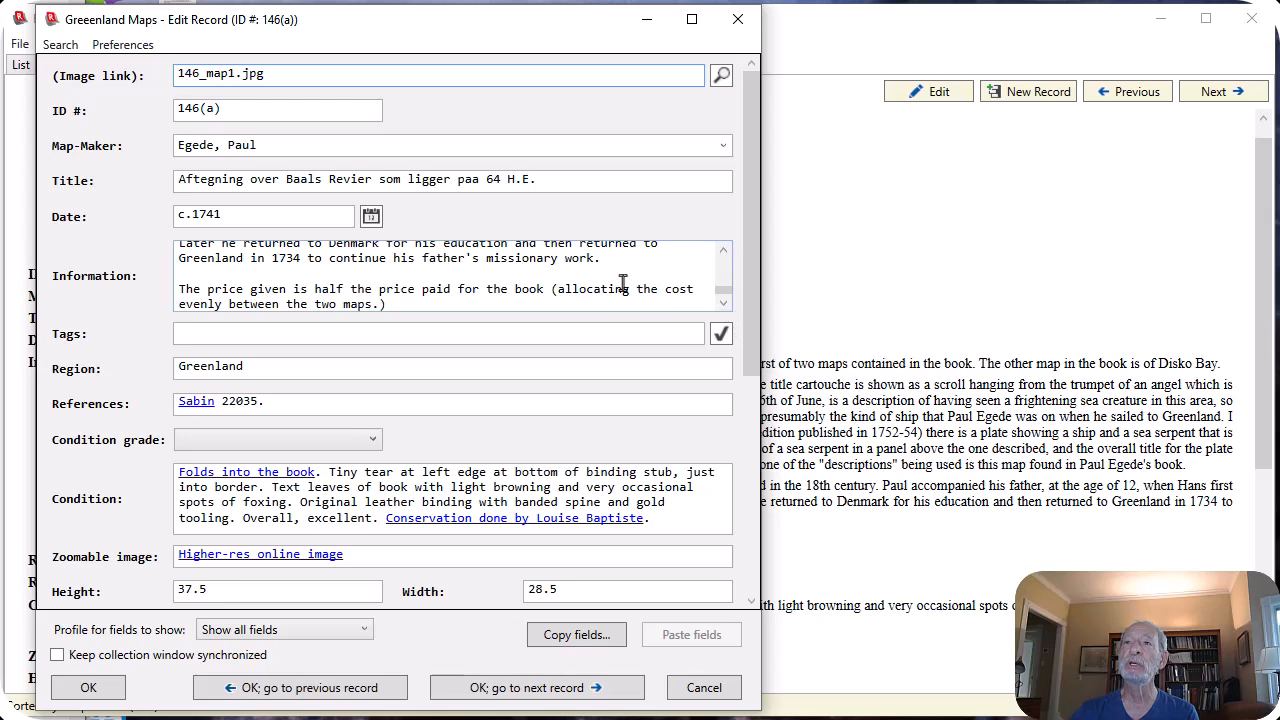
scroll(622, 285, "up", 1)
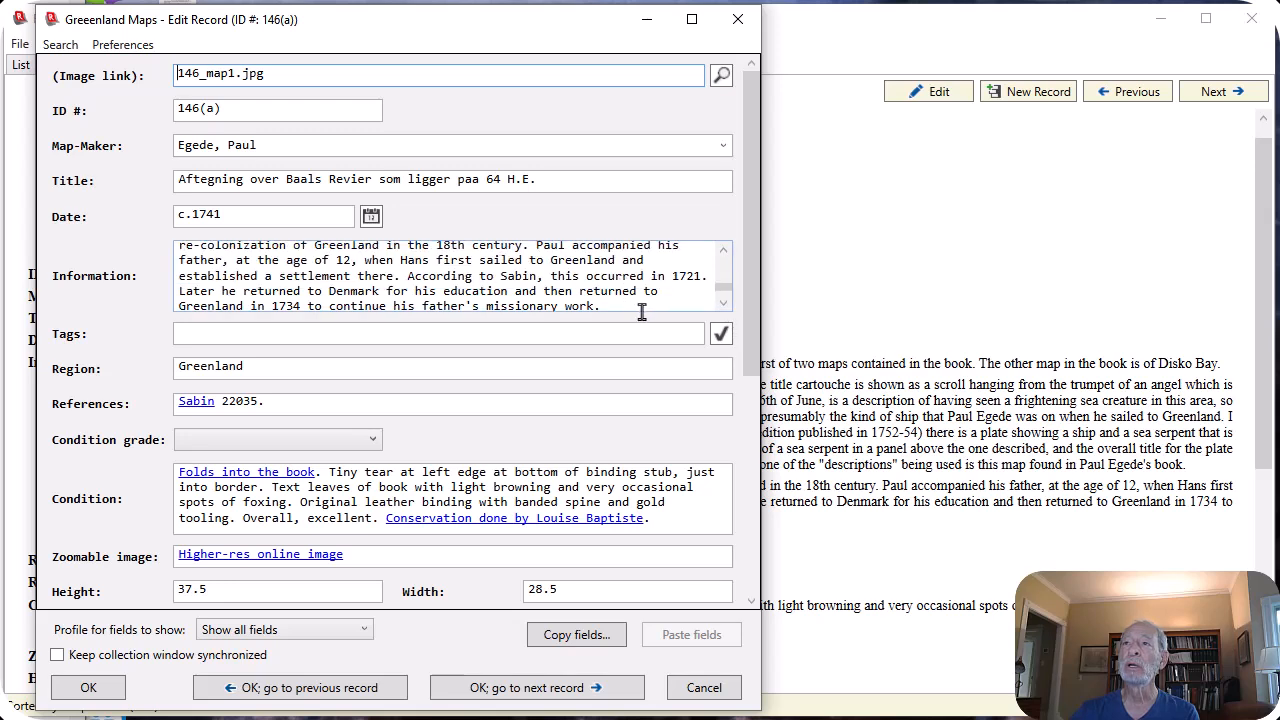
double_click(518, 275)
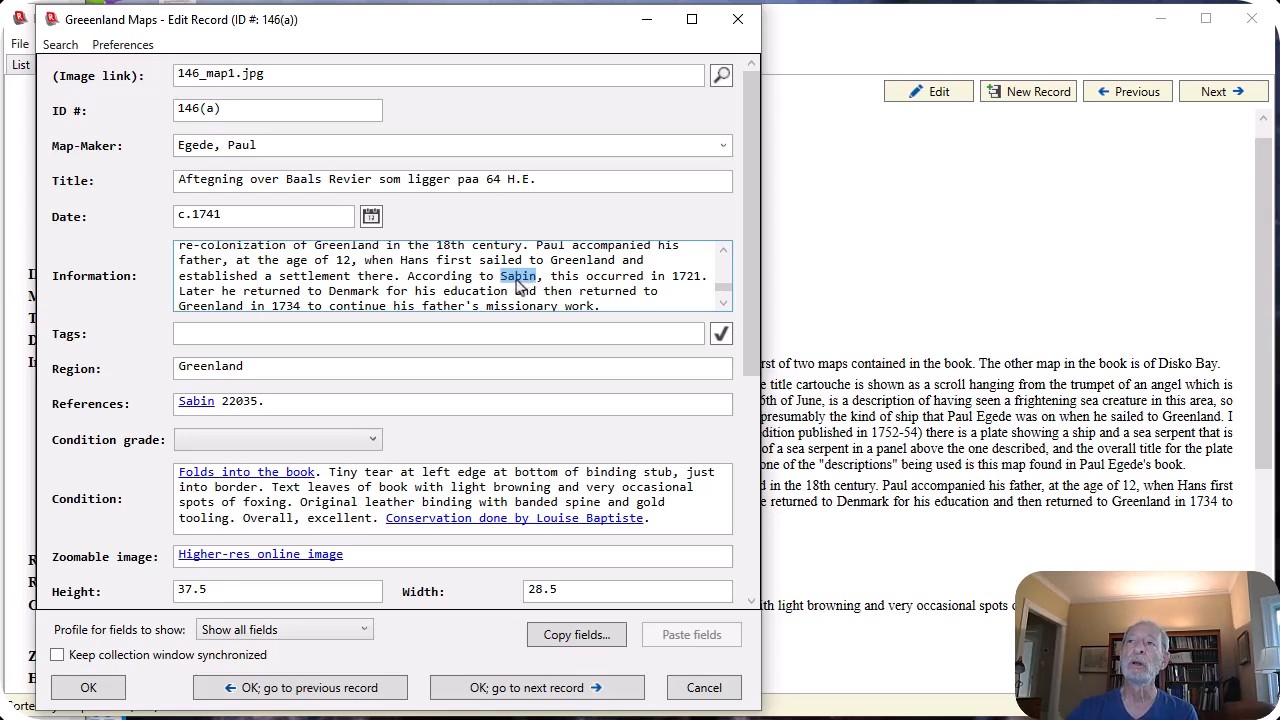
right_click(517, 280)
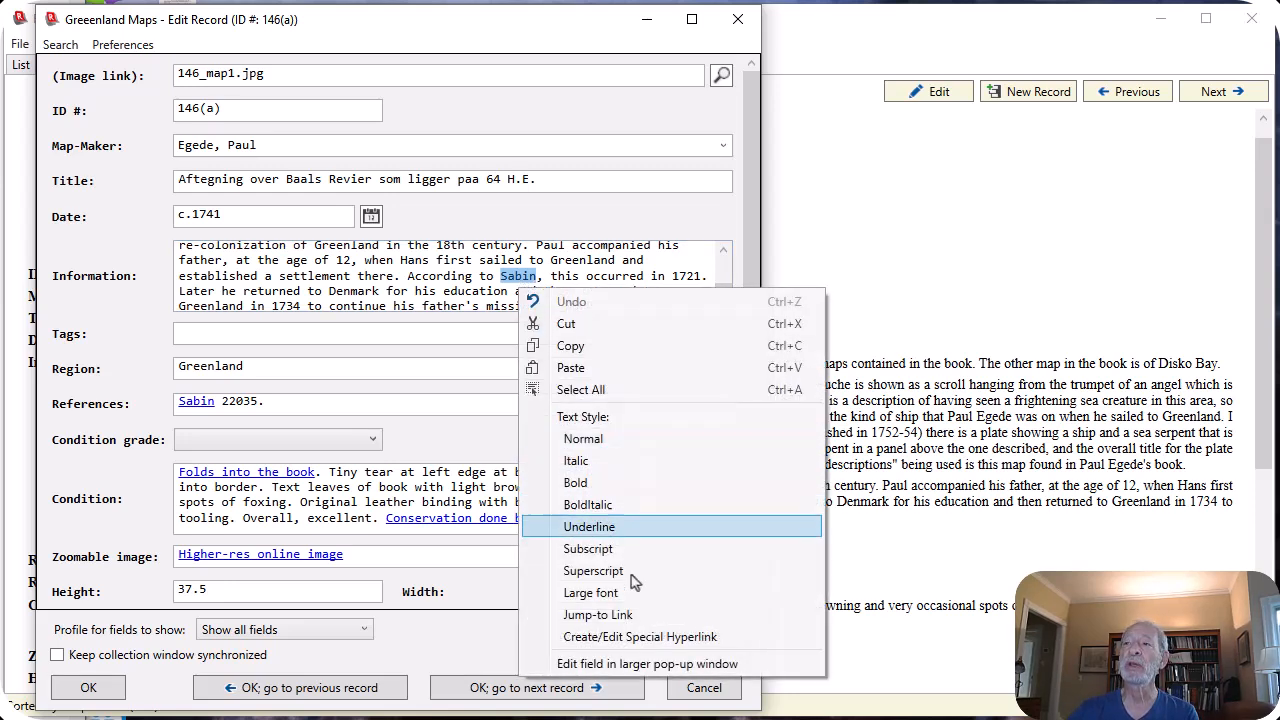
left_click(640, 637)
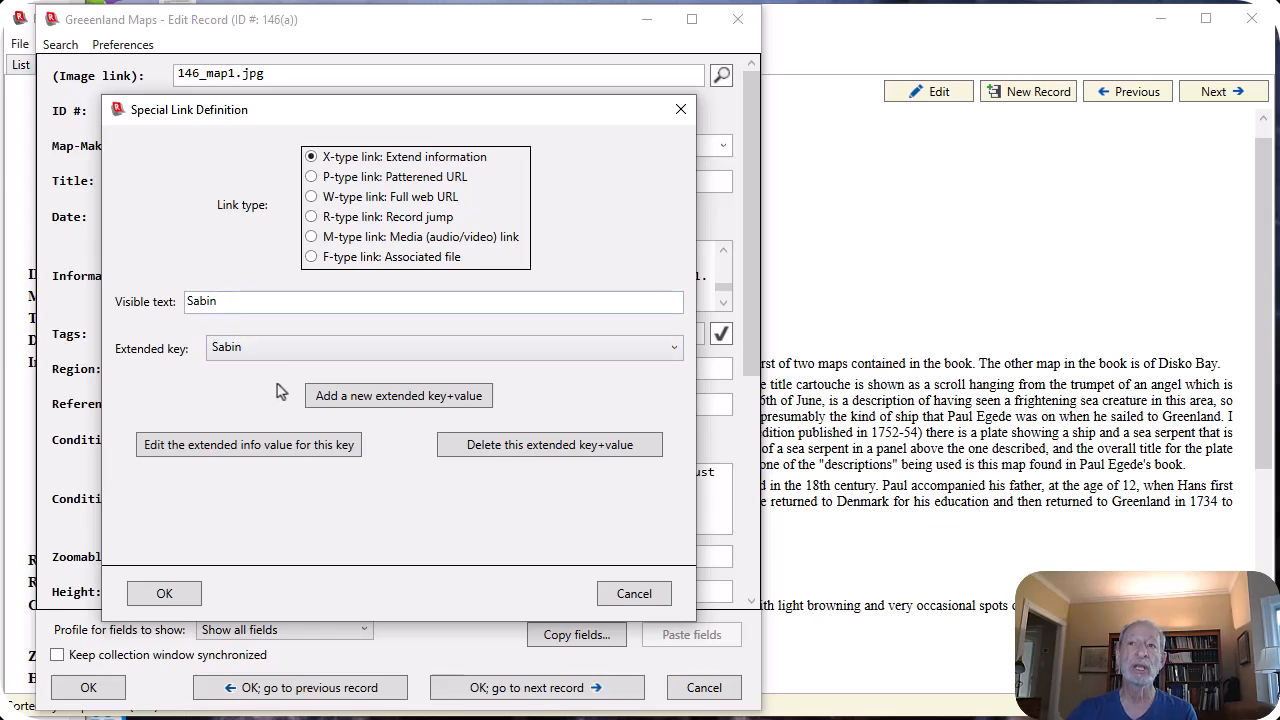
left_click(165, 593)
left_click(84, 689)
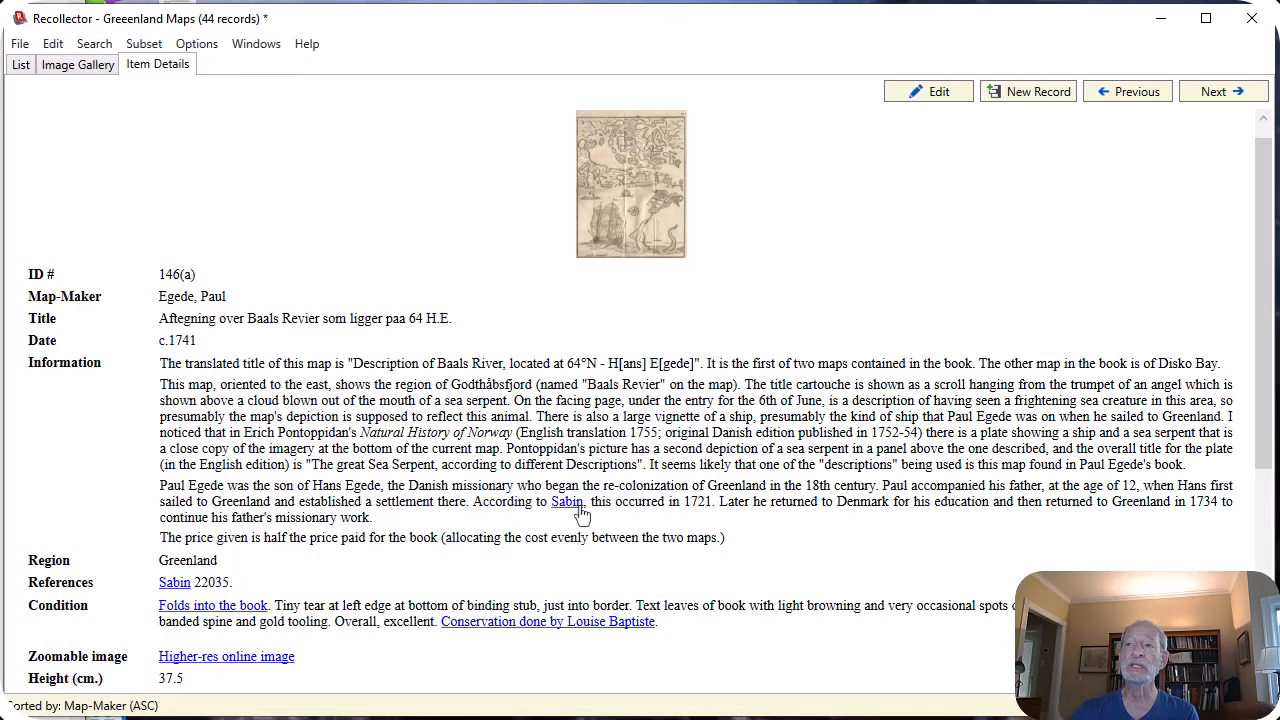
mouse_move(565, 514)
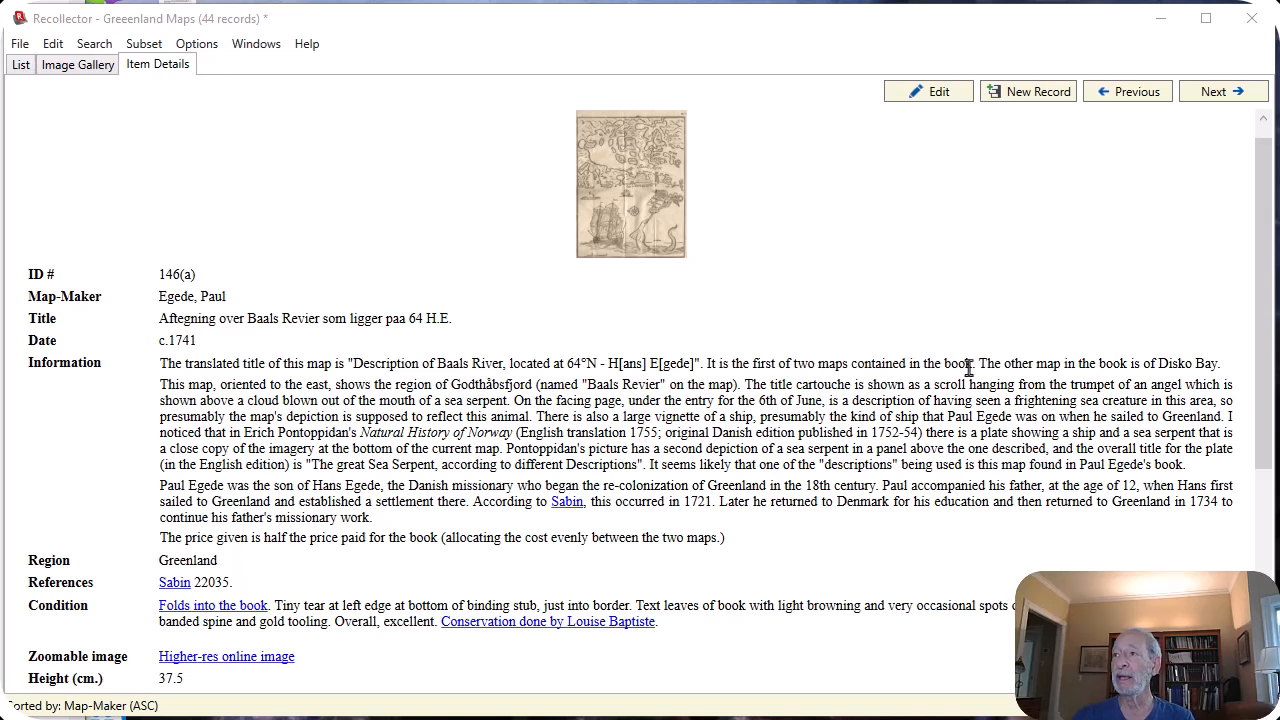
Edit the record and start a record jump link on "The other map in the book is of Disko Bay" in the Information field.
left_click_drag(980, 366, 1217, 363)
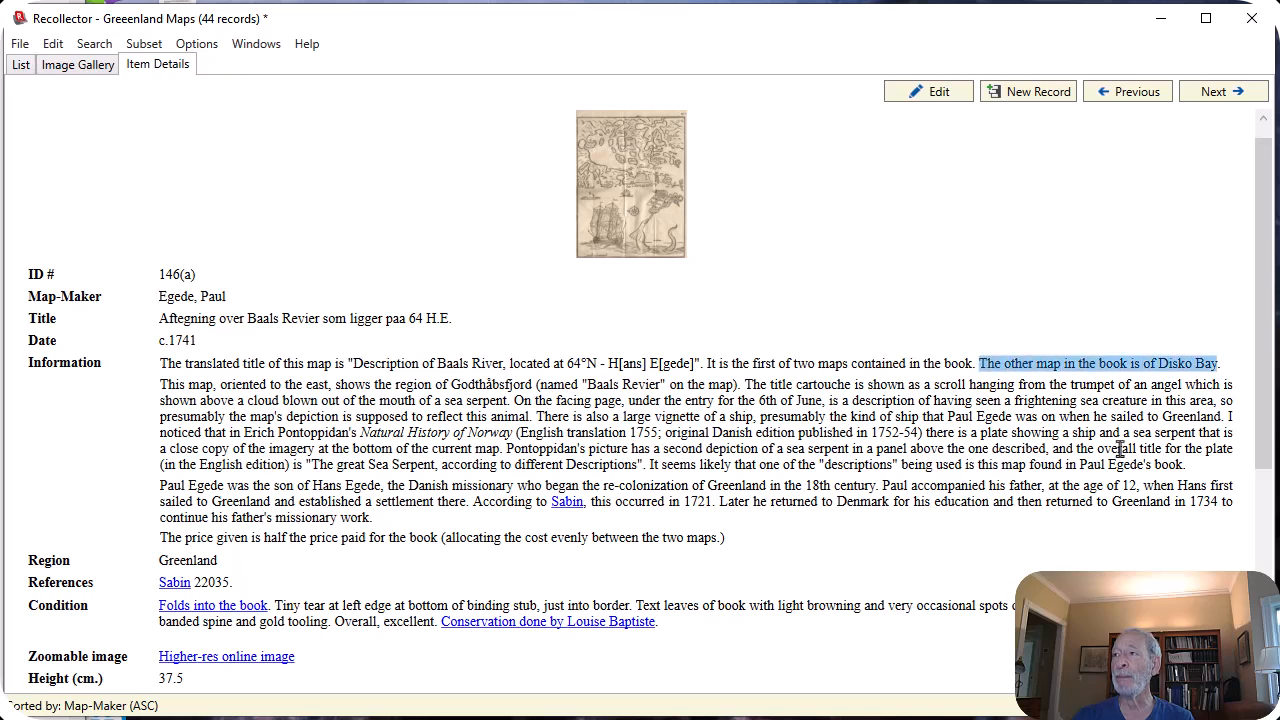
left_click(938, 92)
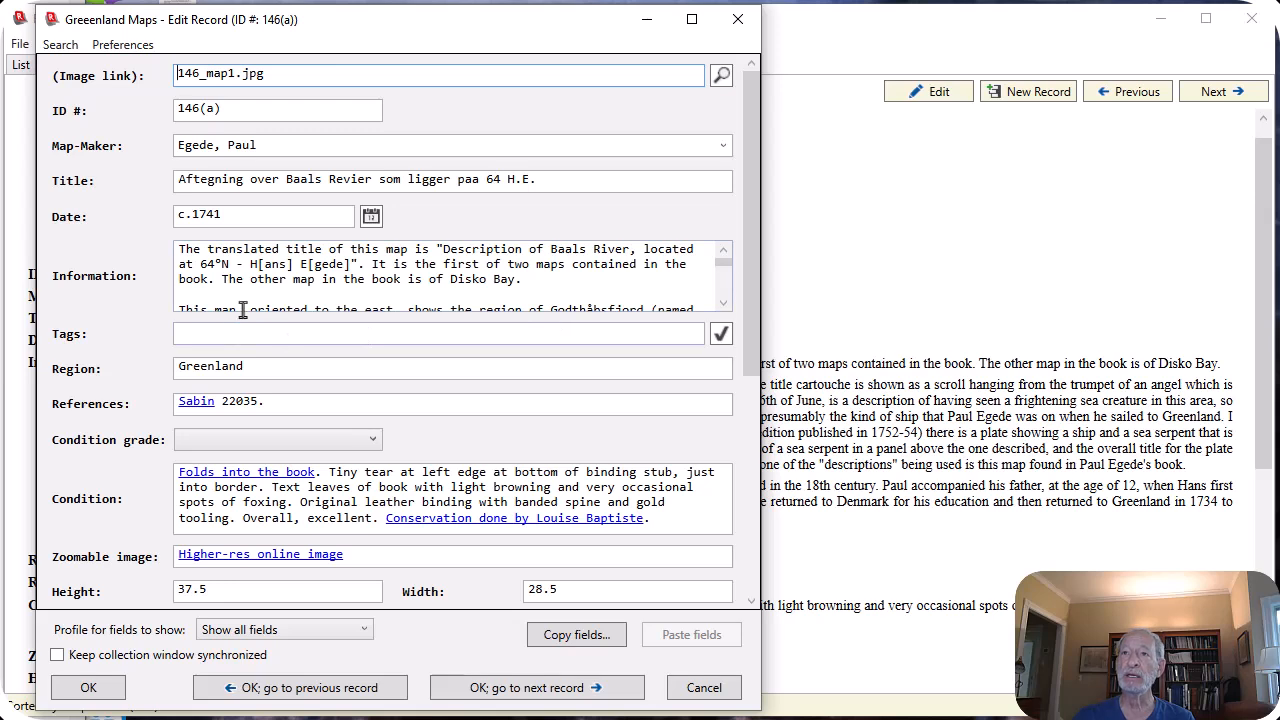
left_click_drag(222, 279, 515, 283)
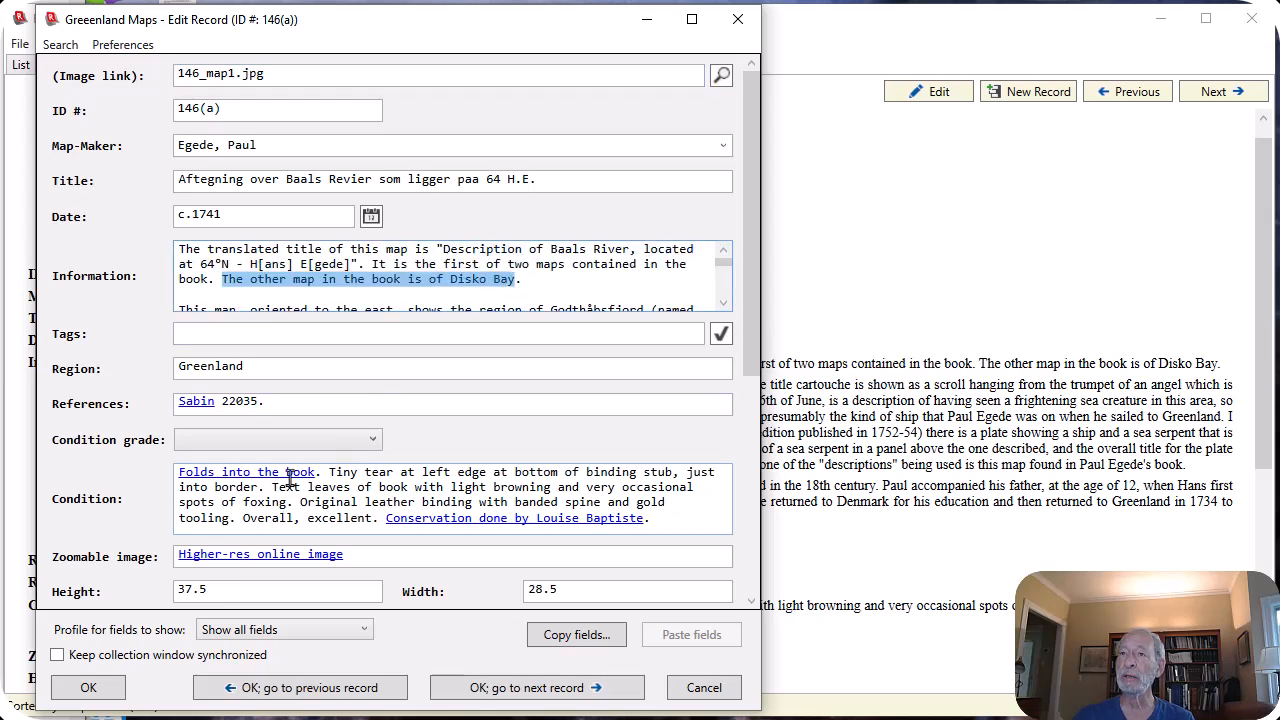
right_click(381, 287)
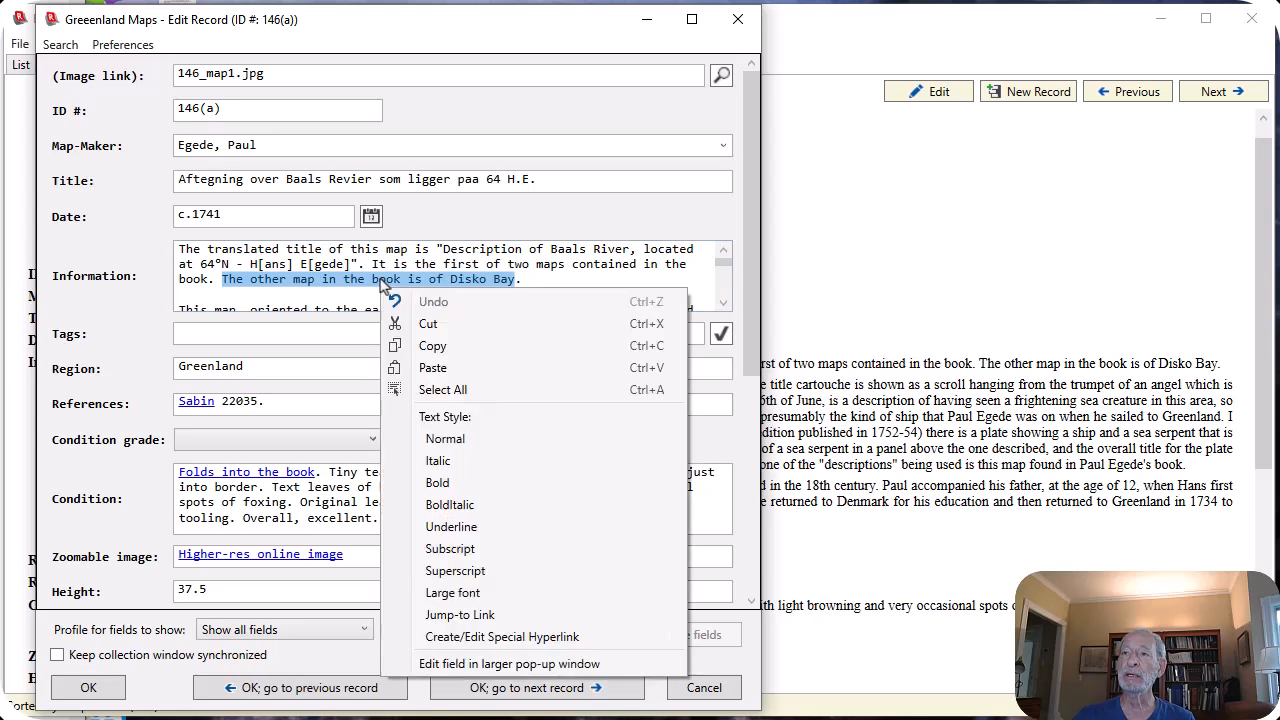
left_click(461, 637)
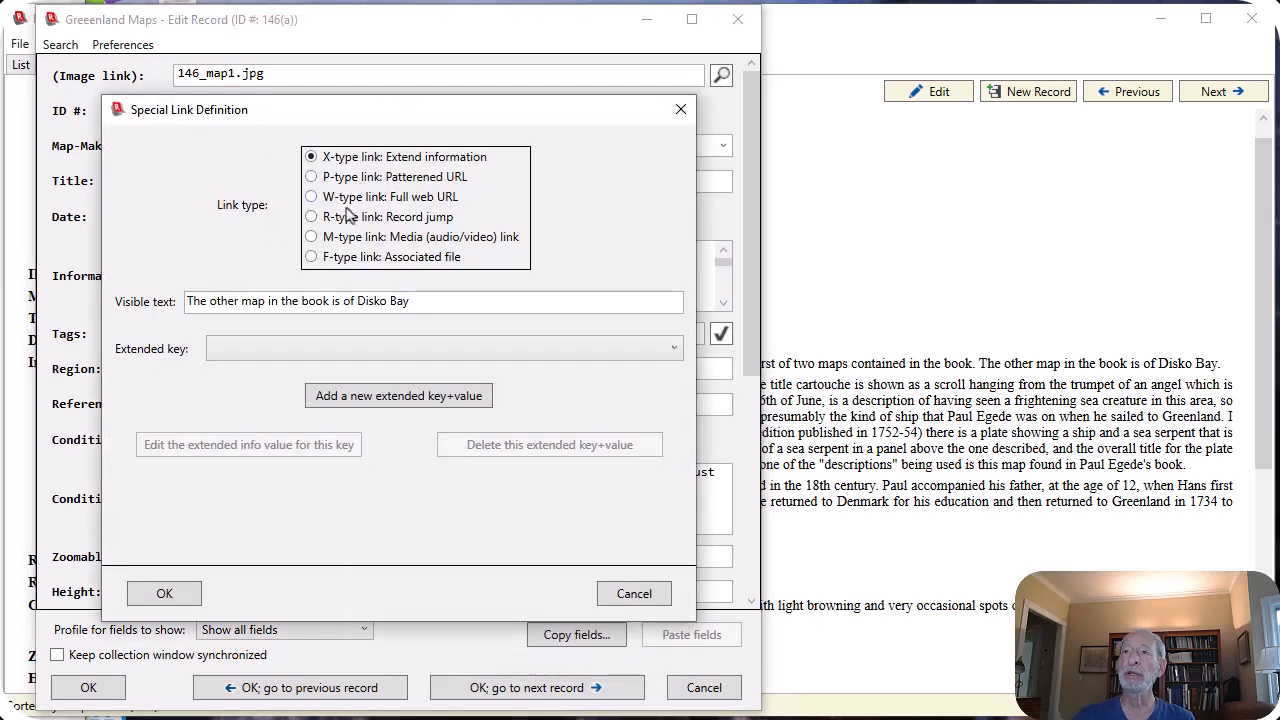
left_click(311, 217)
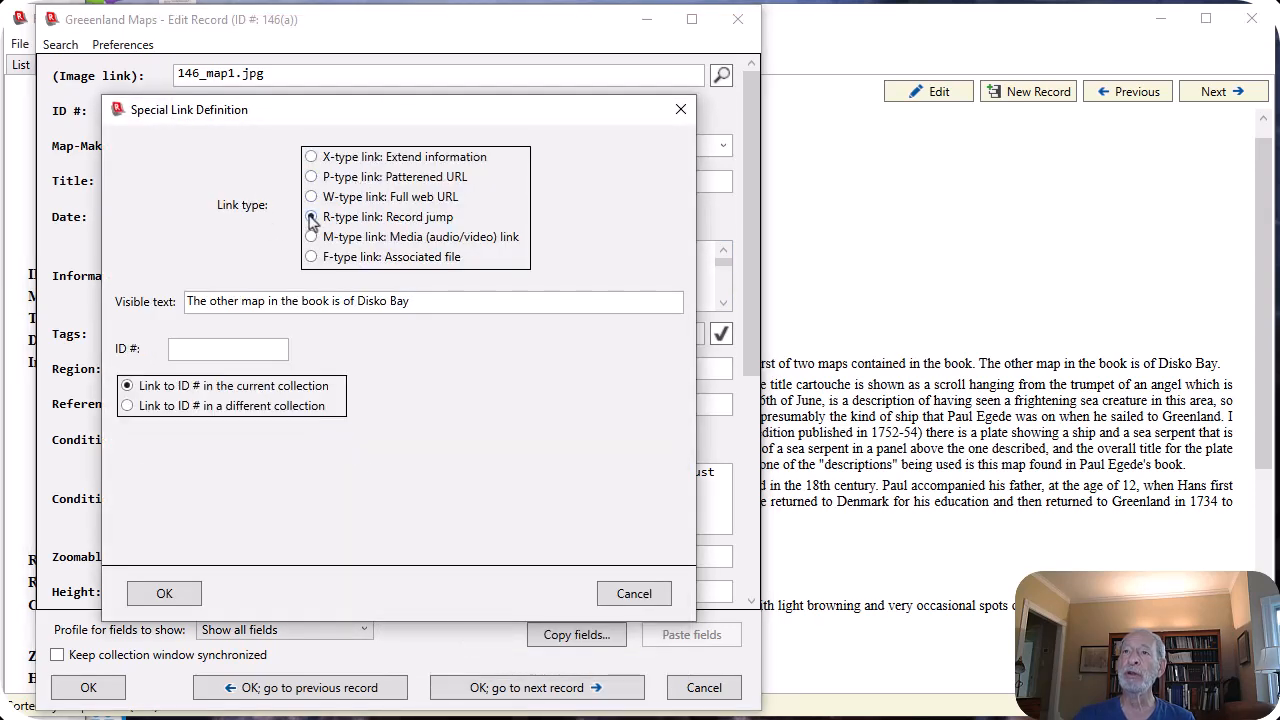
Set the jump target to ID # 146(b) in the current collection, then save the link and the record.
left_click(197, 346)
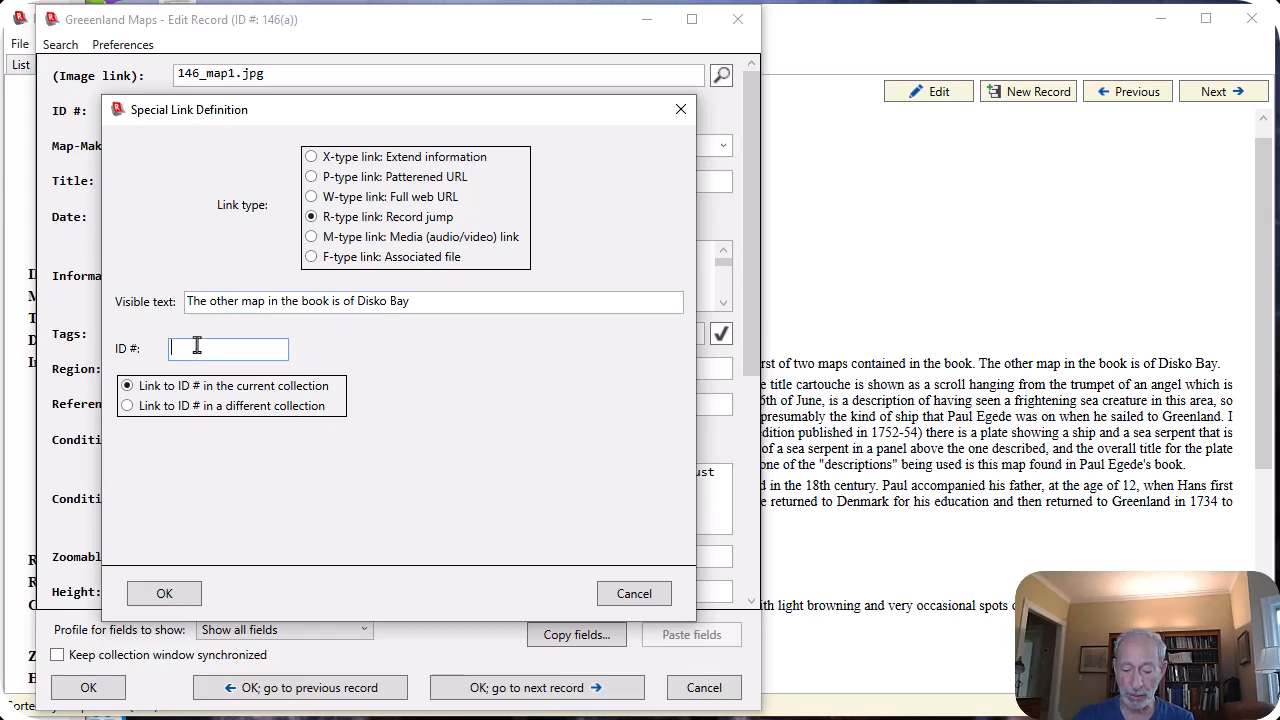
type("146")
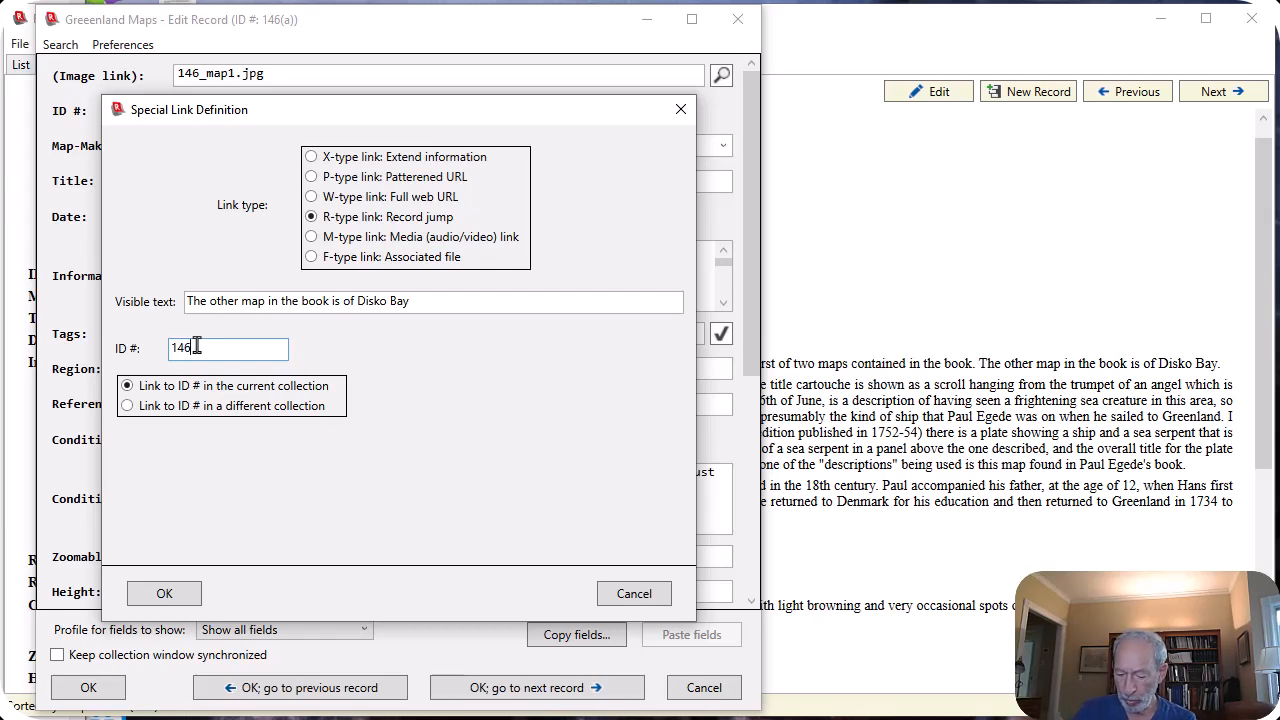
type("(")
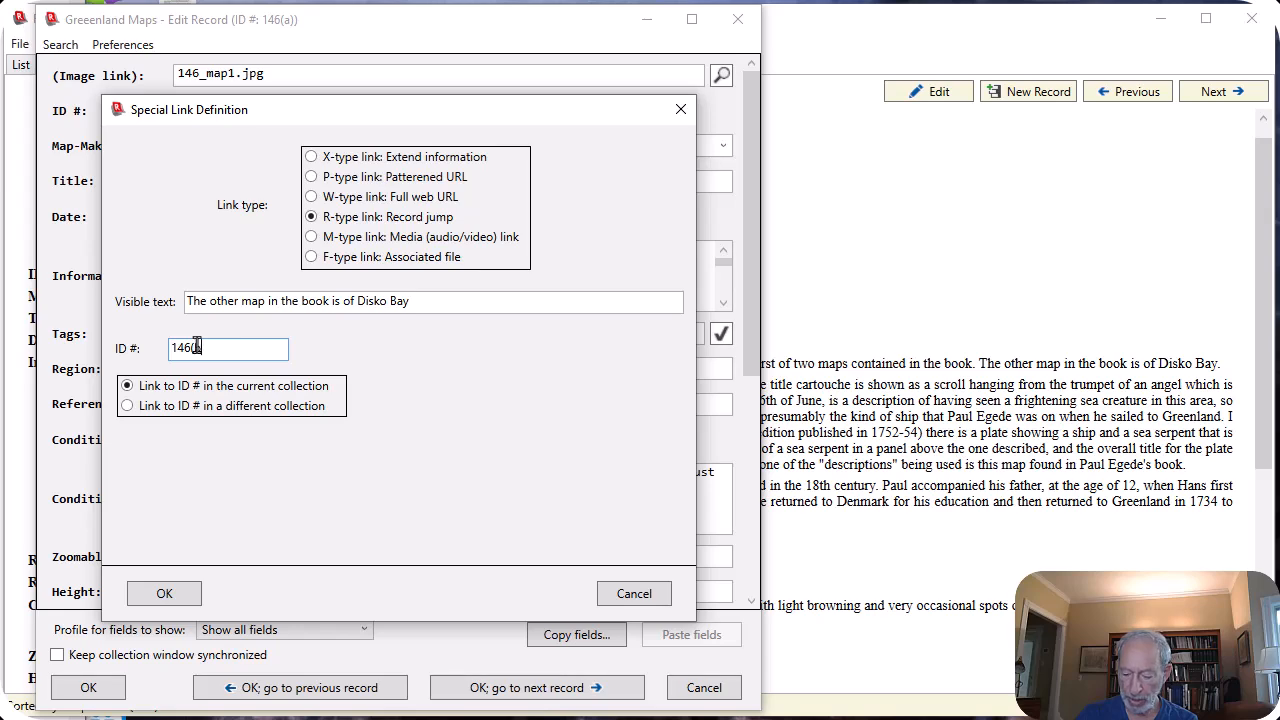
type("b)")
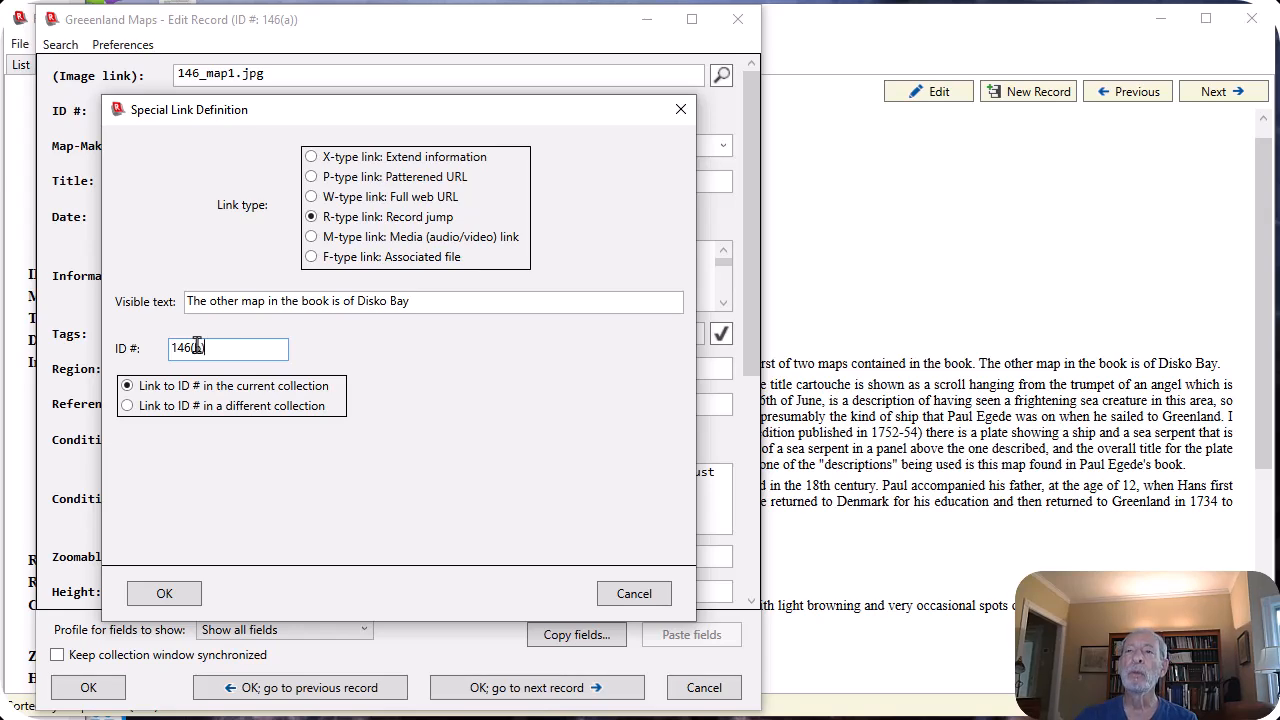
left_click(158, 596)
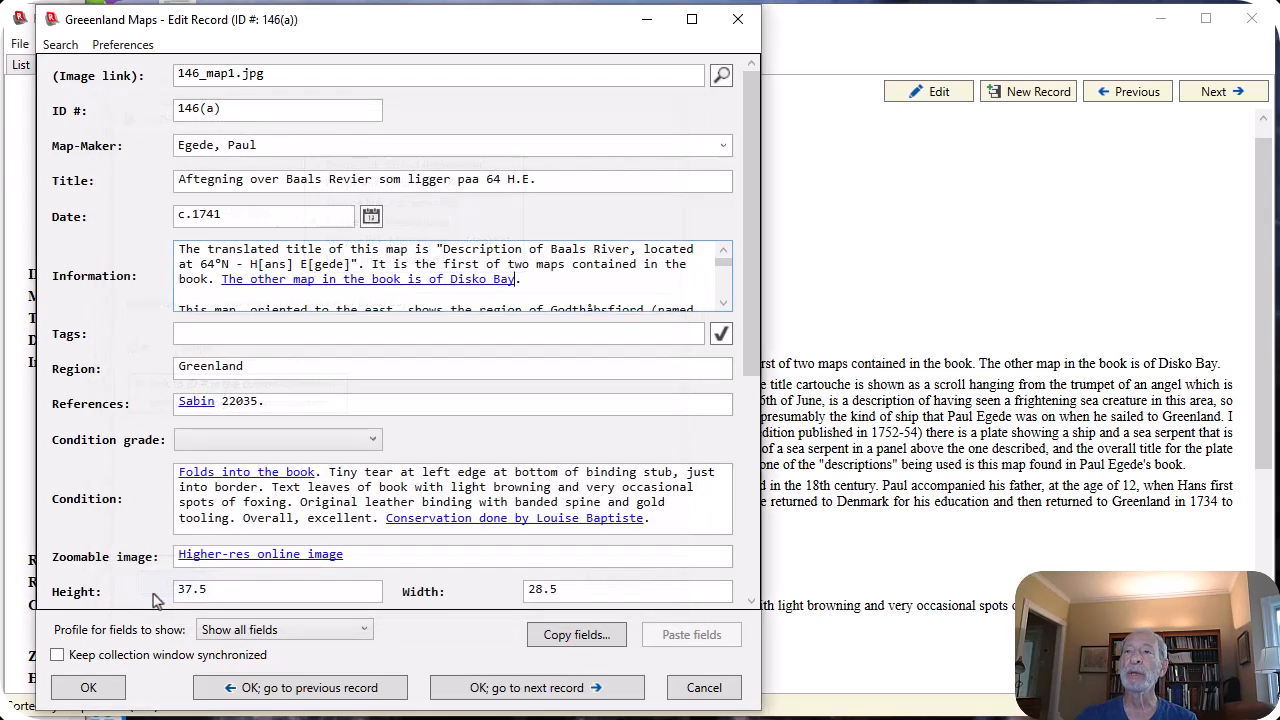
left_click(90, 686)
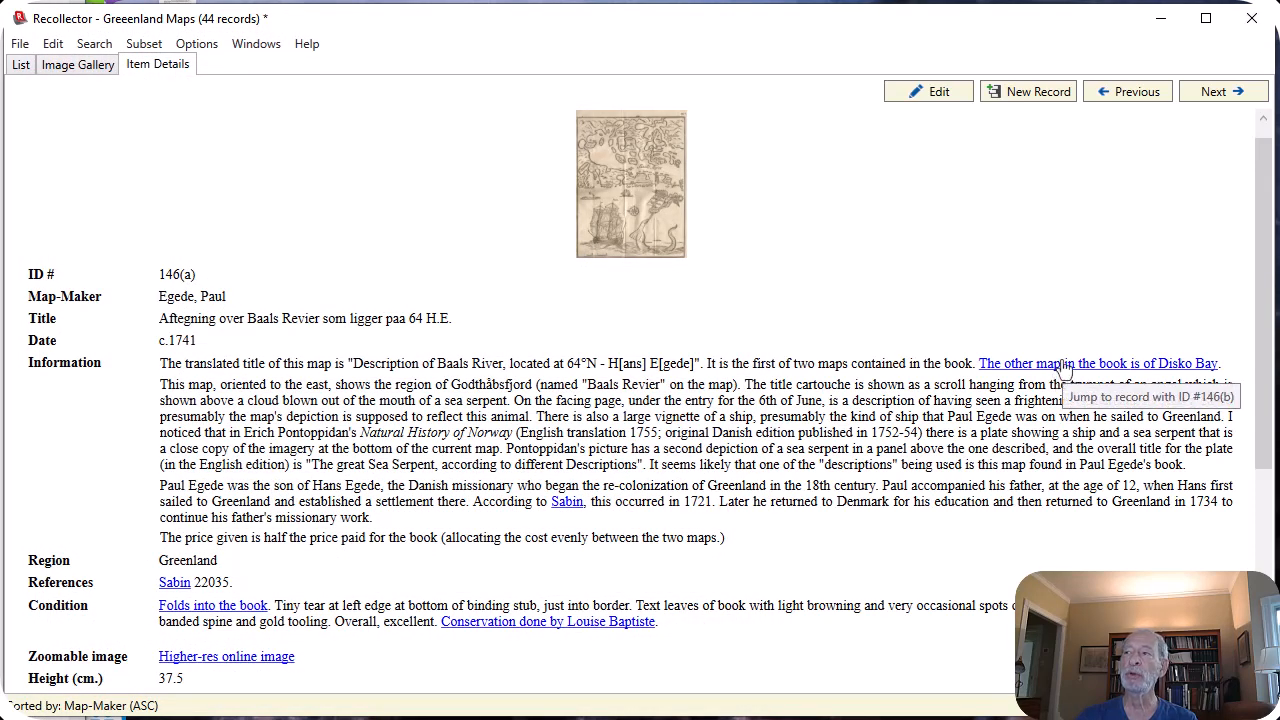
Test the Disko Bay link by jumping to record 146(b), then return to record 146(a).
left_click(1058, 366)
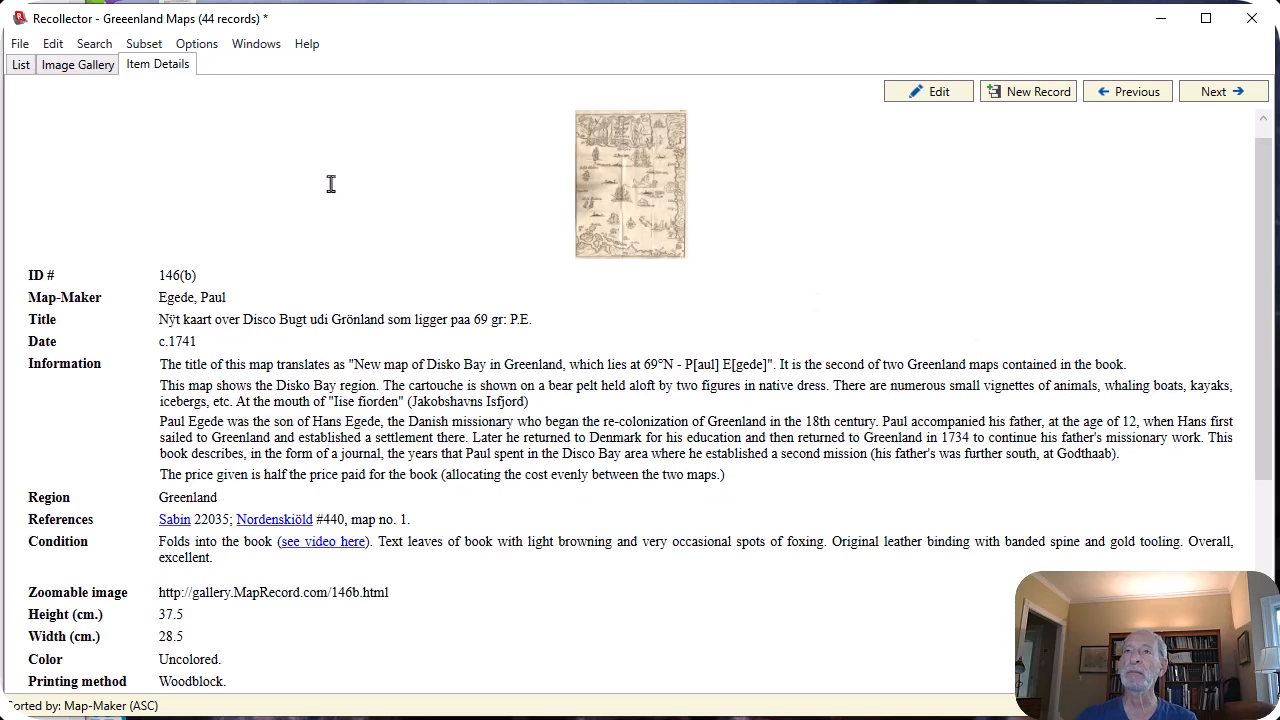
left_click(94, 45)
left_click(165, 192)
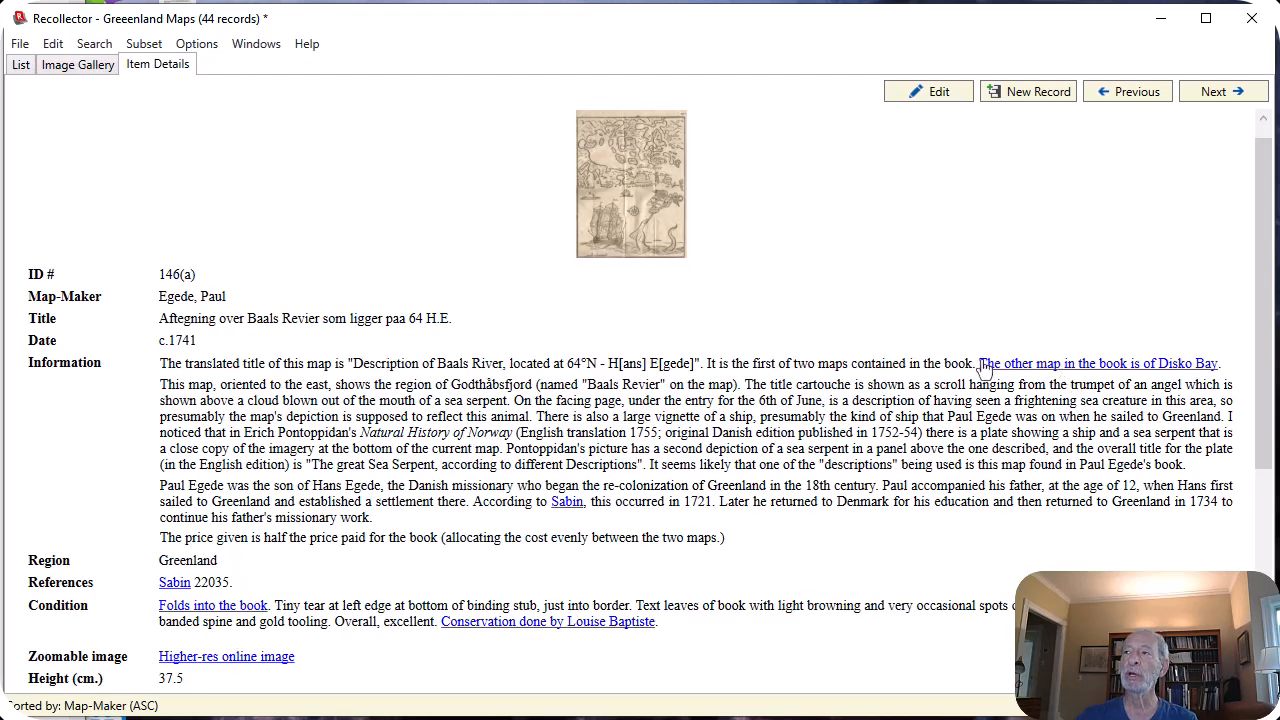
Reopen the Disko Bay link's definition and examine the target choices for linking to a different collection, then cancel the link and record edits.
left_click(937, 97)
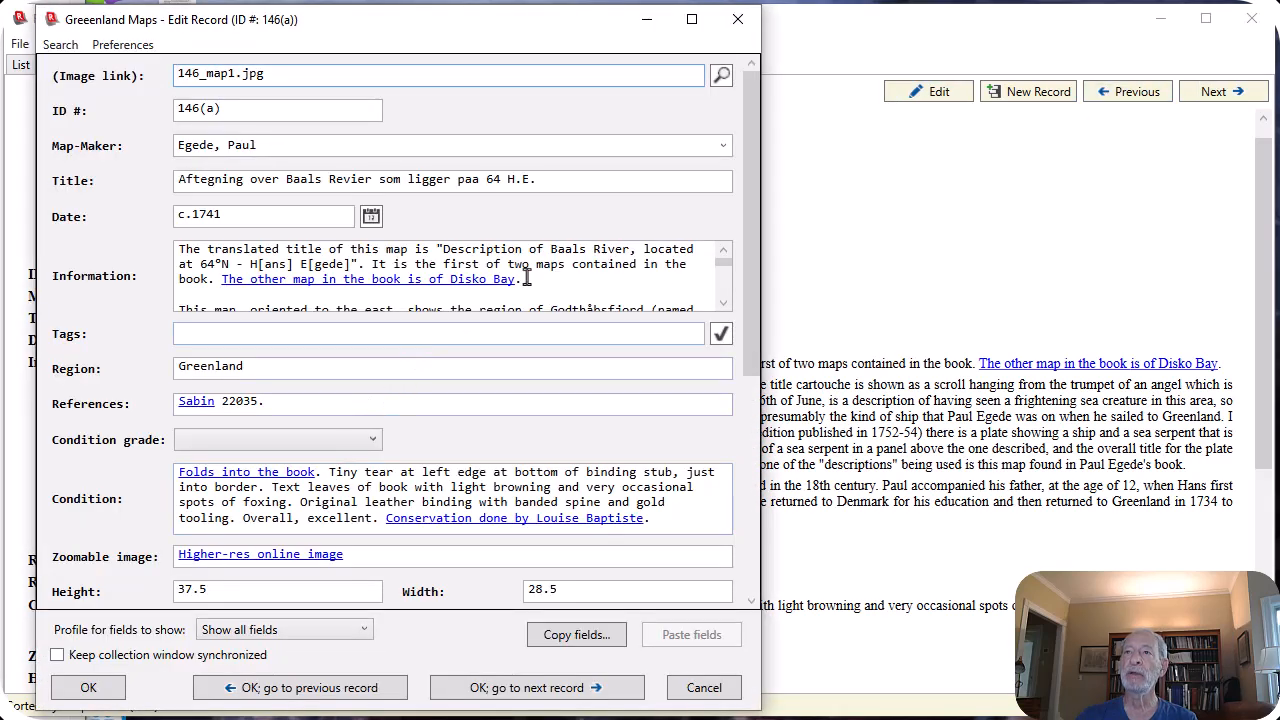
double_click(430, 283)
right_click(430, 283)
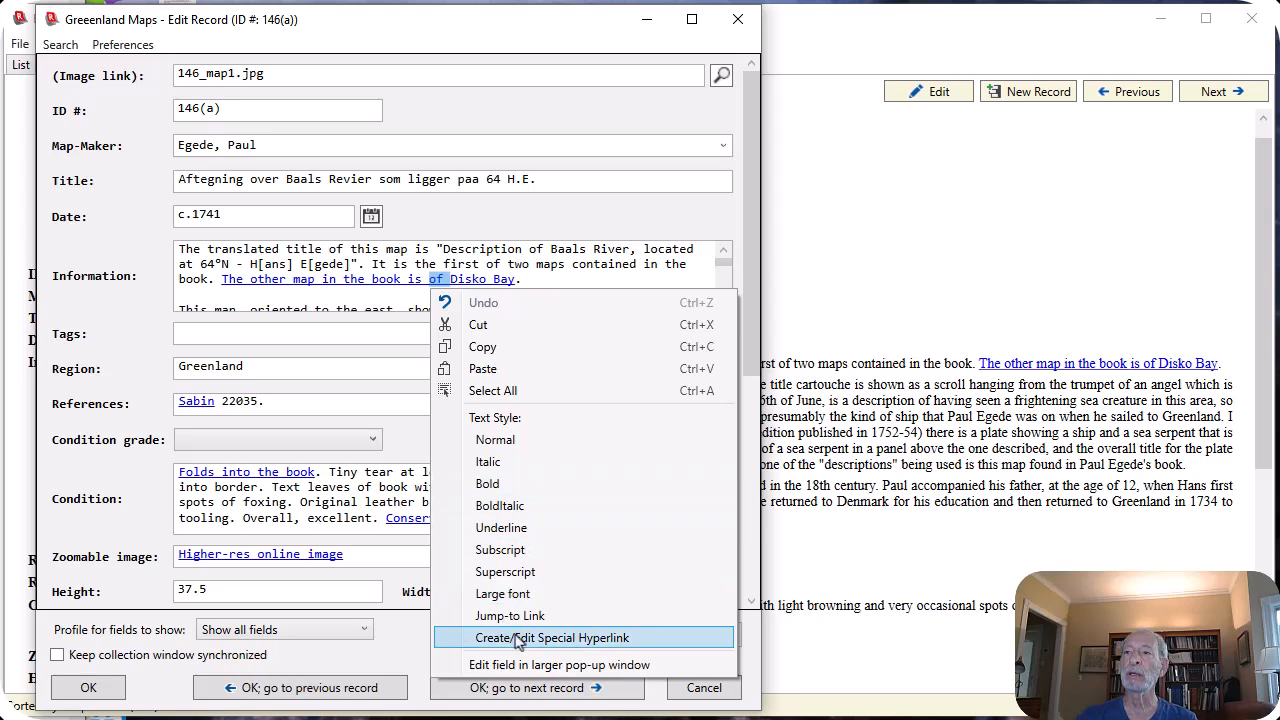
left_click(519, 638)
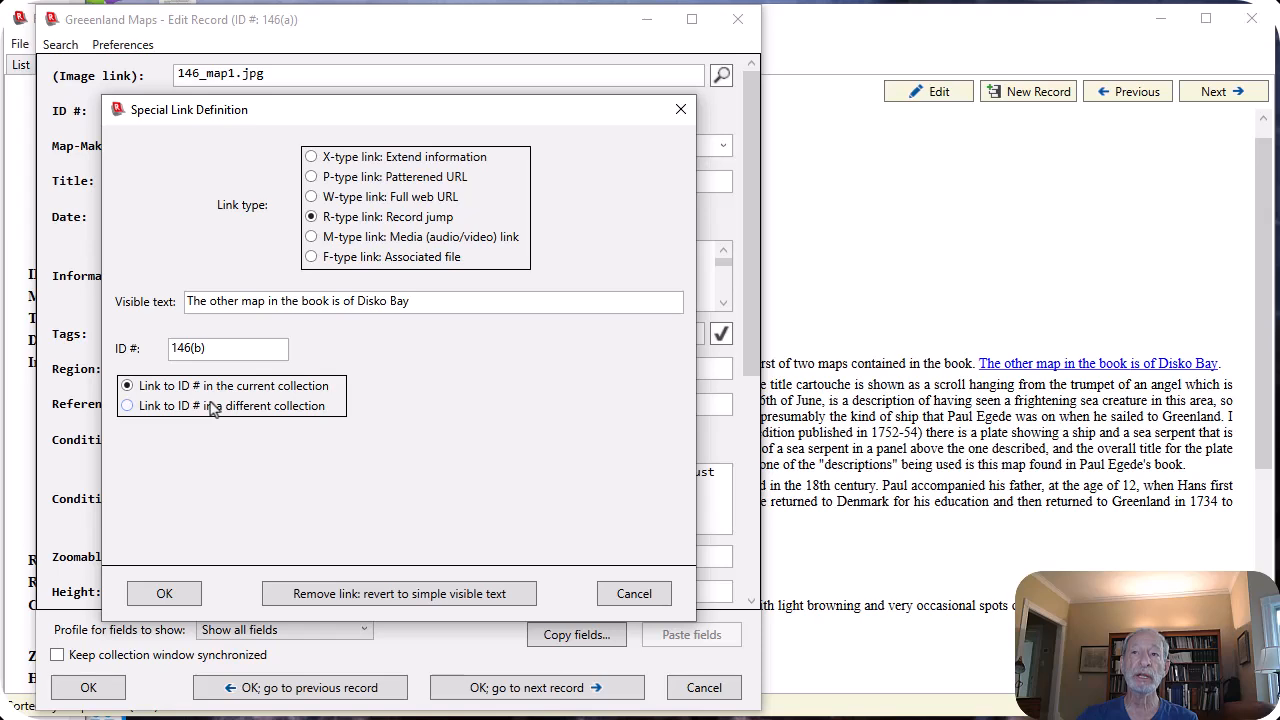
left_click(127, 406)
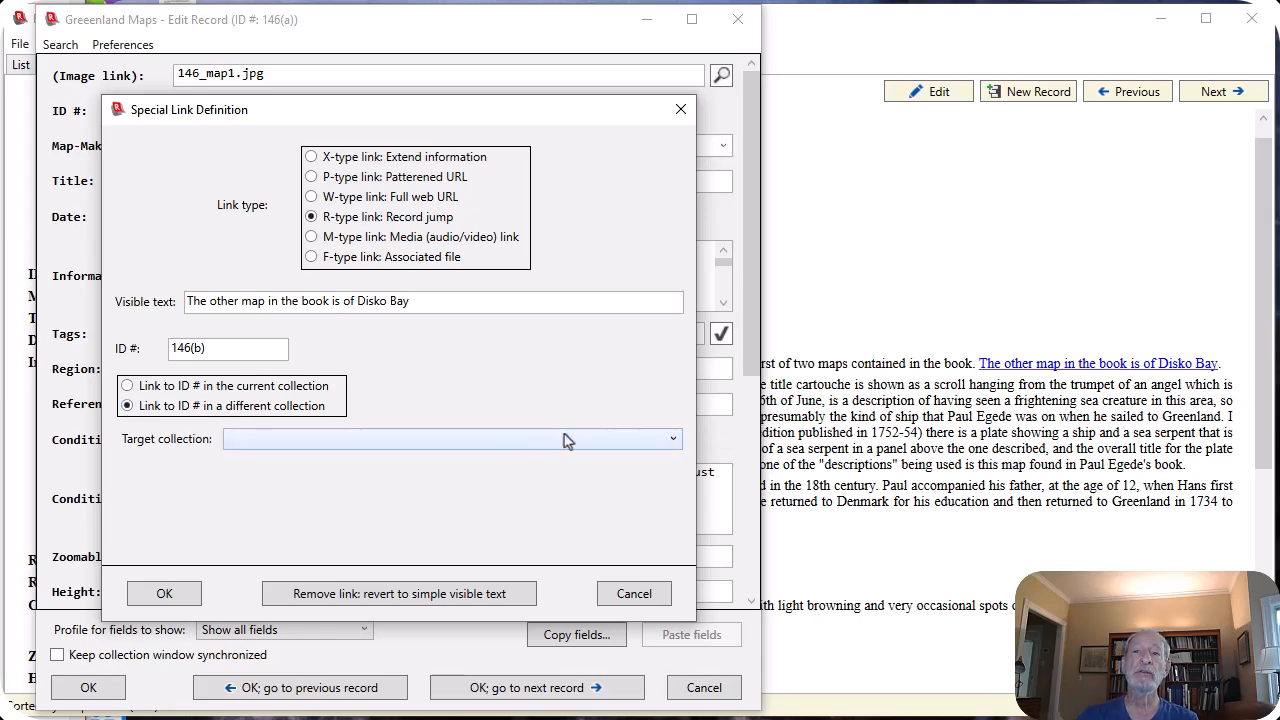
left_click(677, 442)
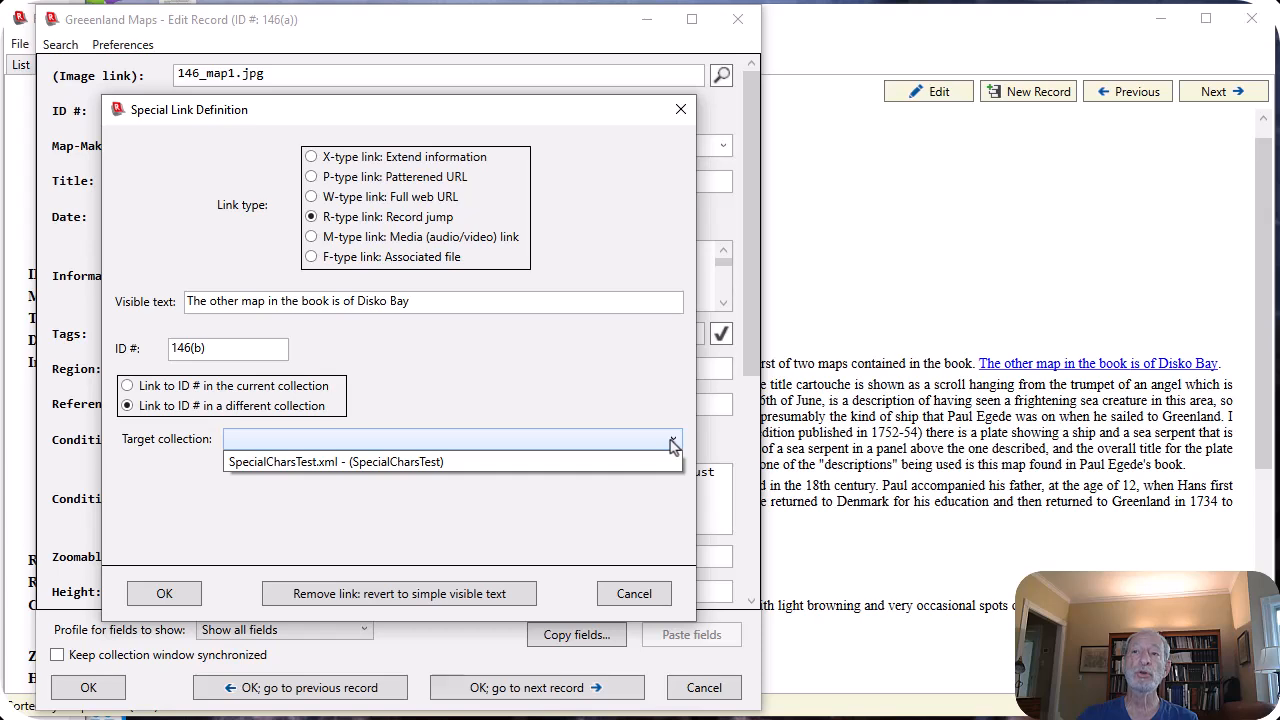
left_click(672, 443)
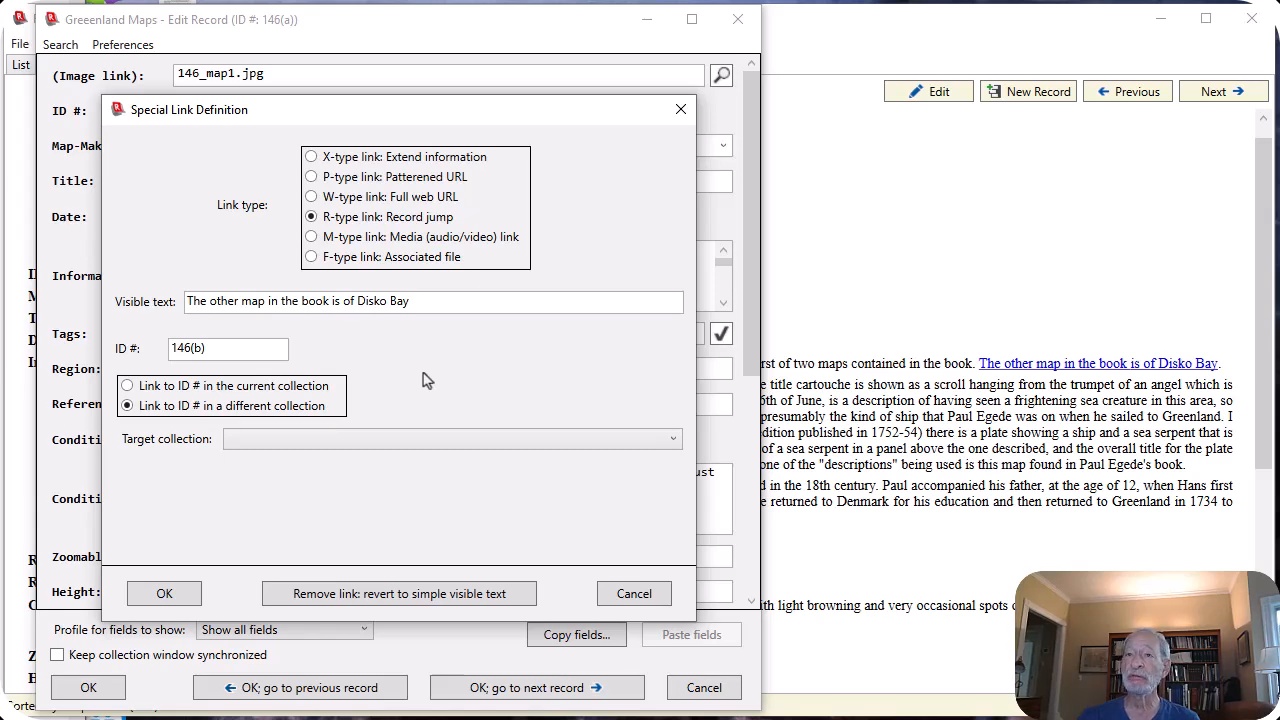
left_click(633, 594)
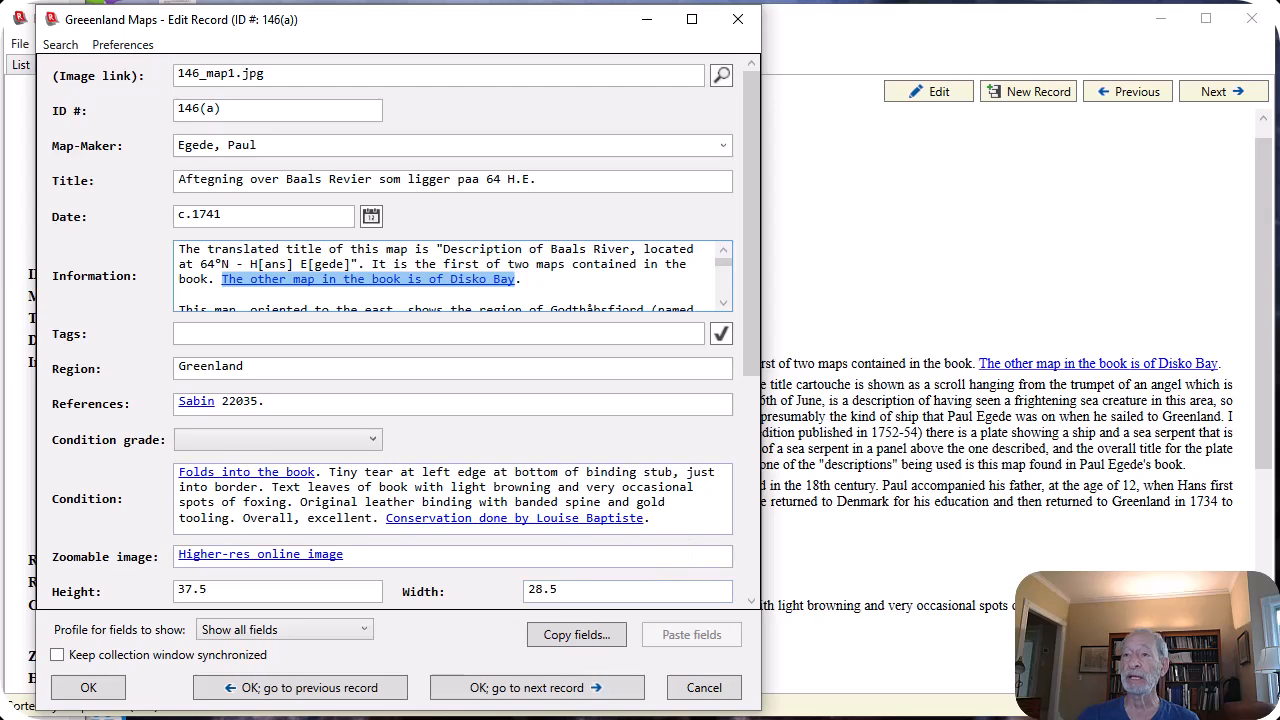
left_click(720, 688)
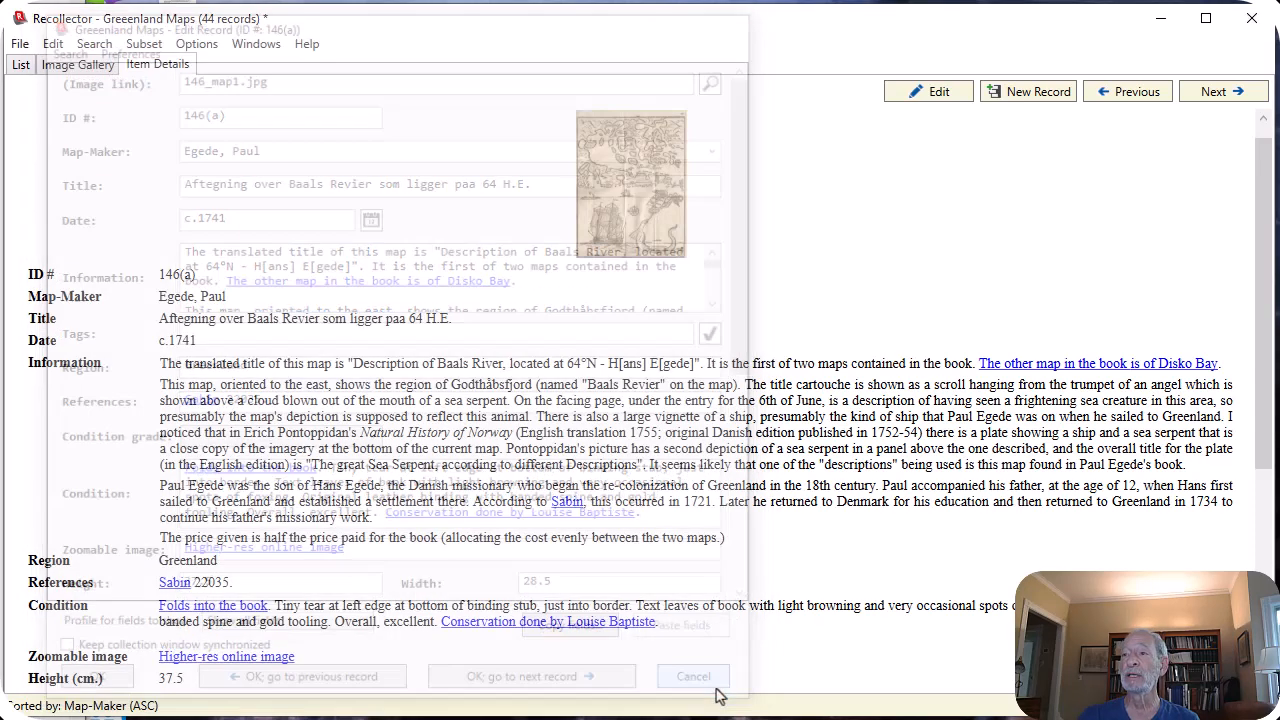